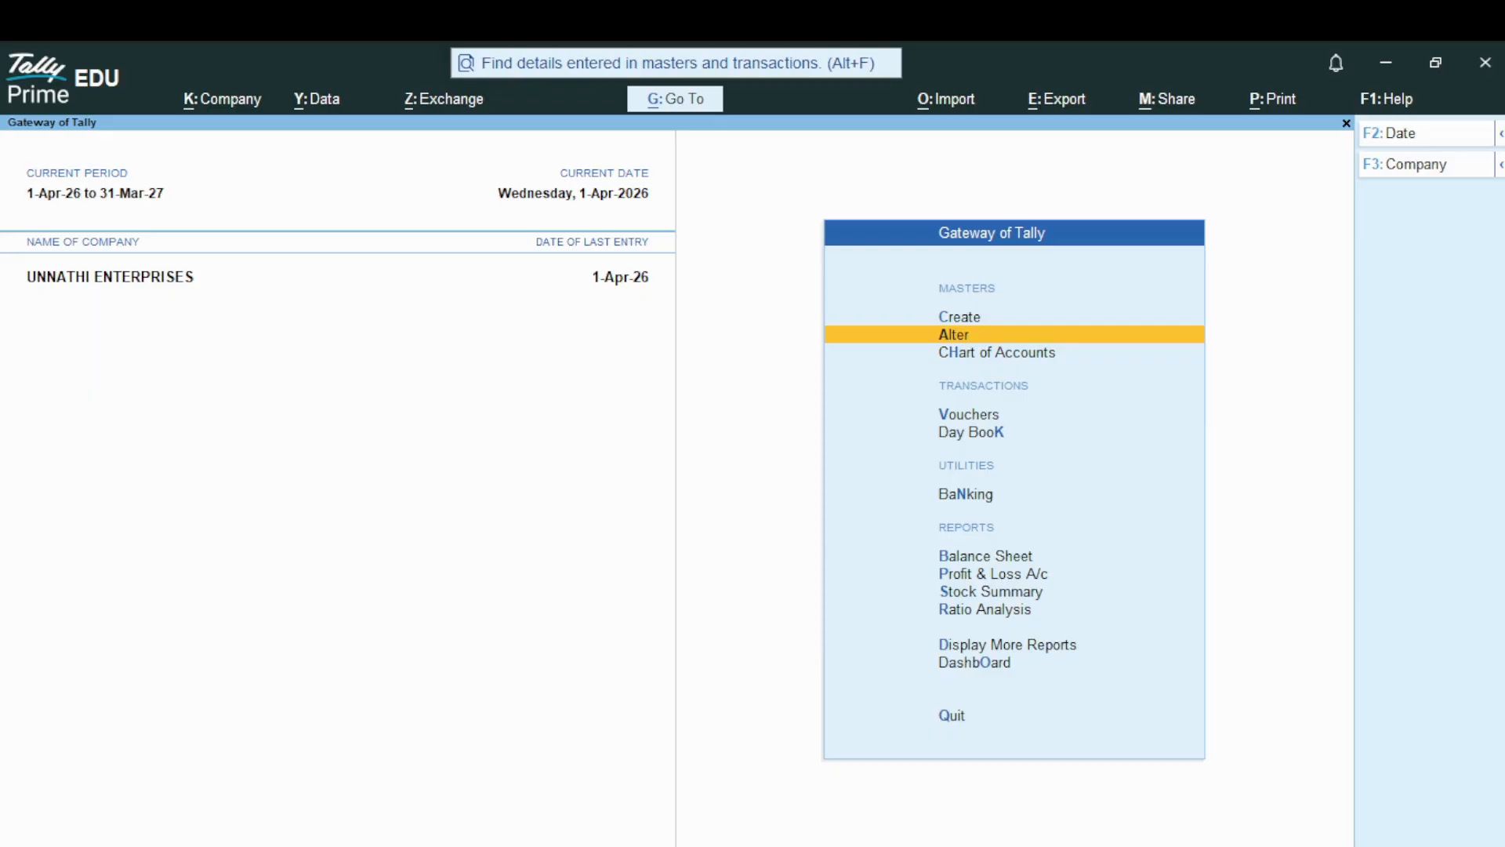
Open a new sales voucher in voucher entry
key(Down)
key(Down)
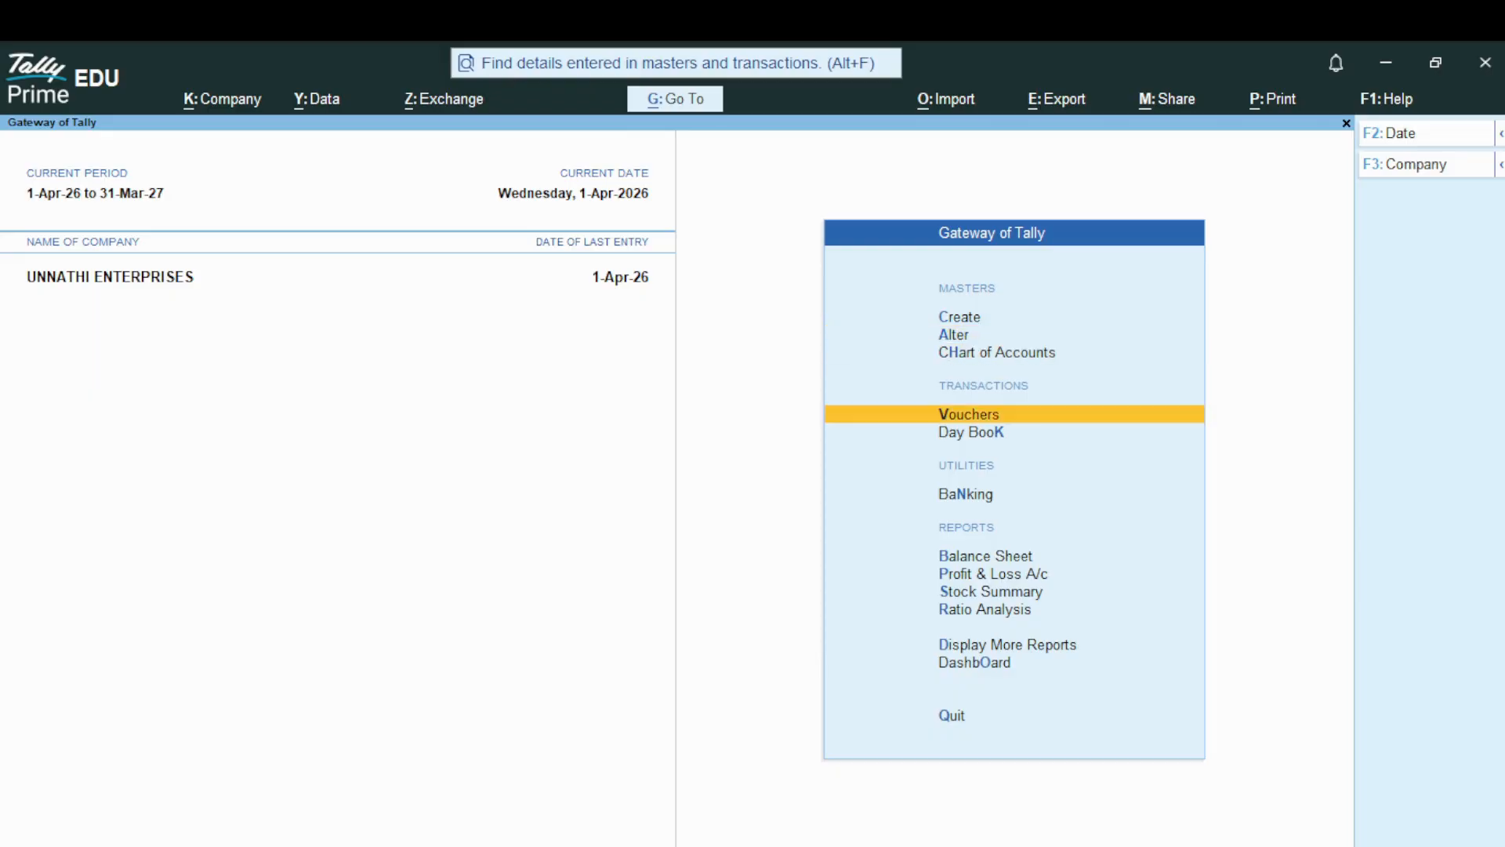
key(Return)
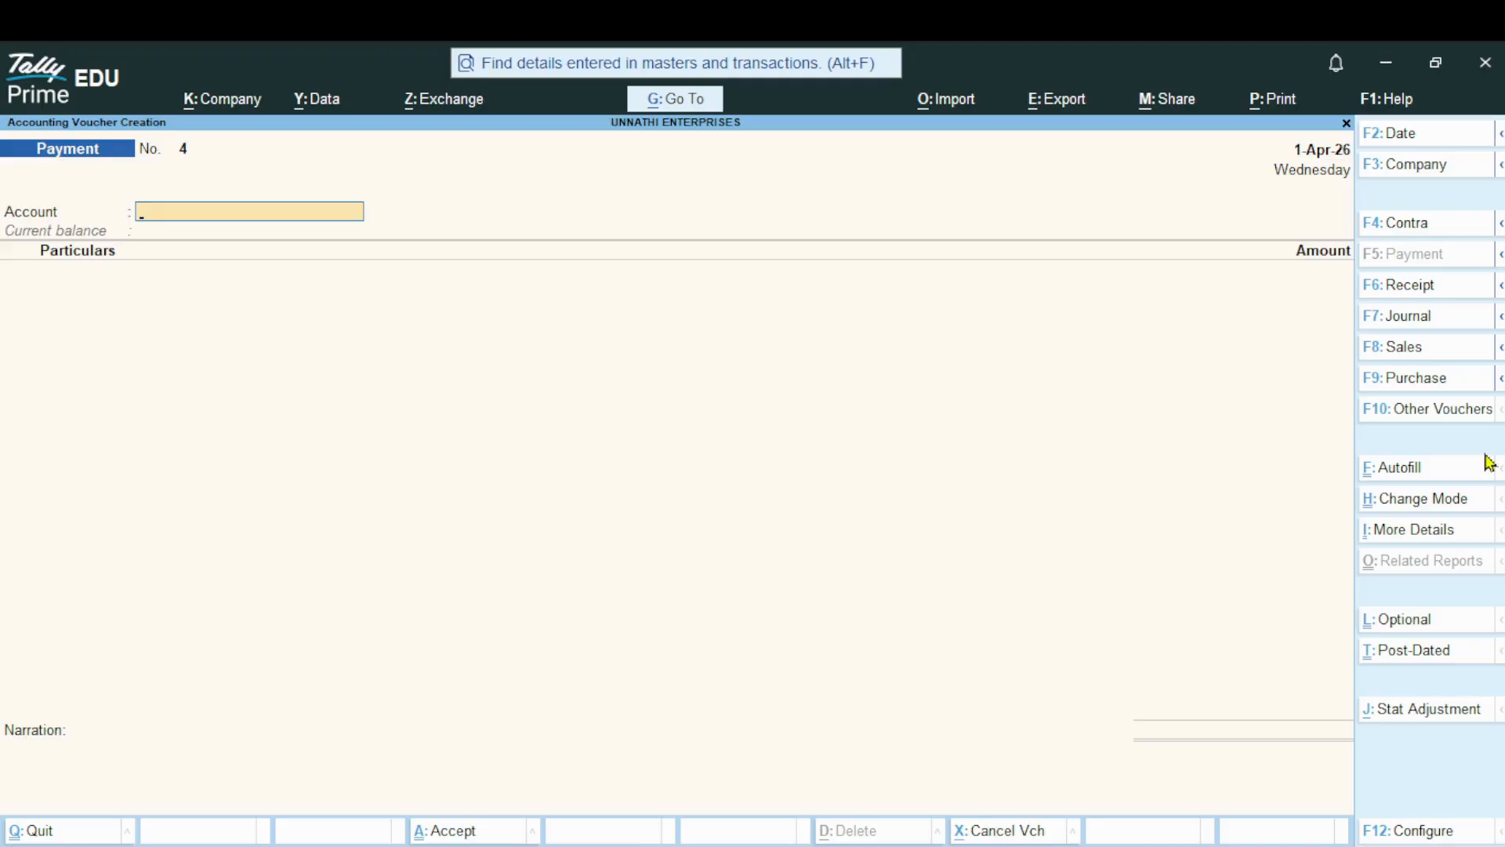
click(1411, 360)
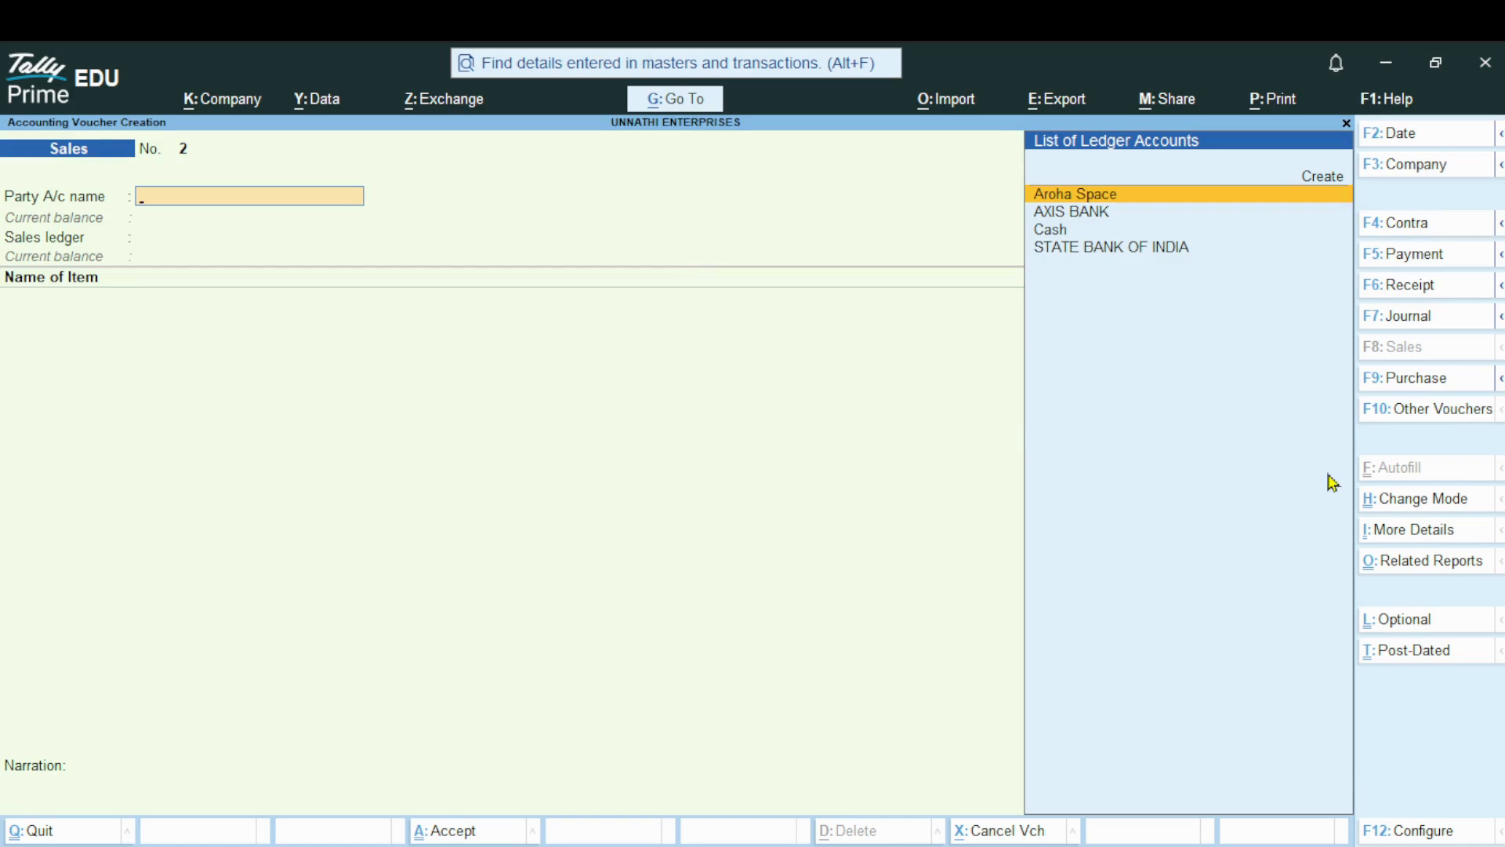
Start a new party ledger from the voucher's party account field, naming it SHUBHAM SALES without an alias
key(Up)
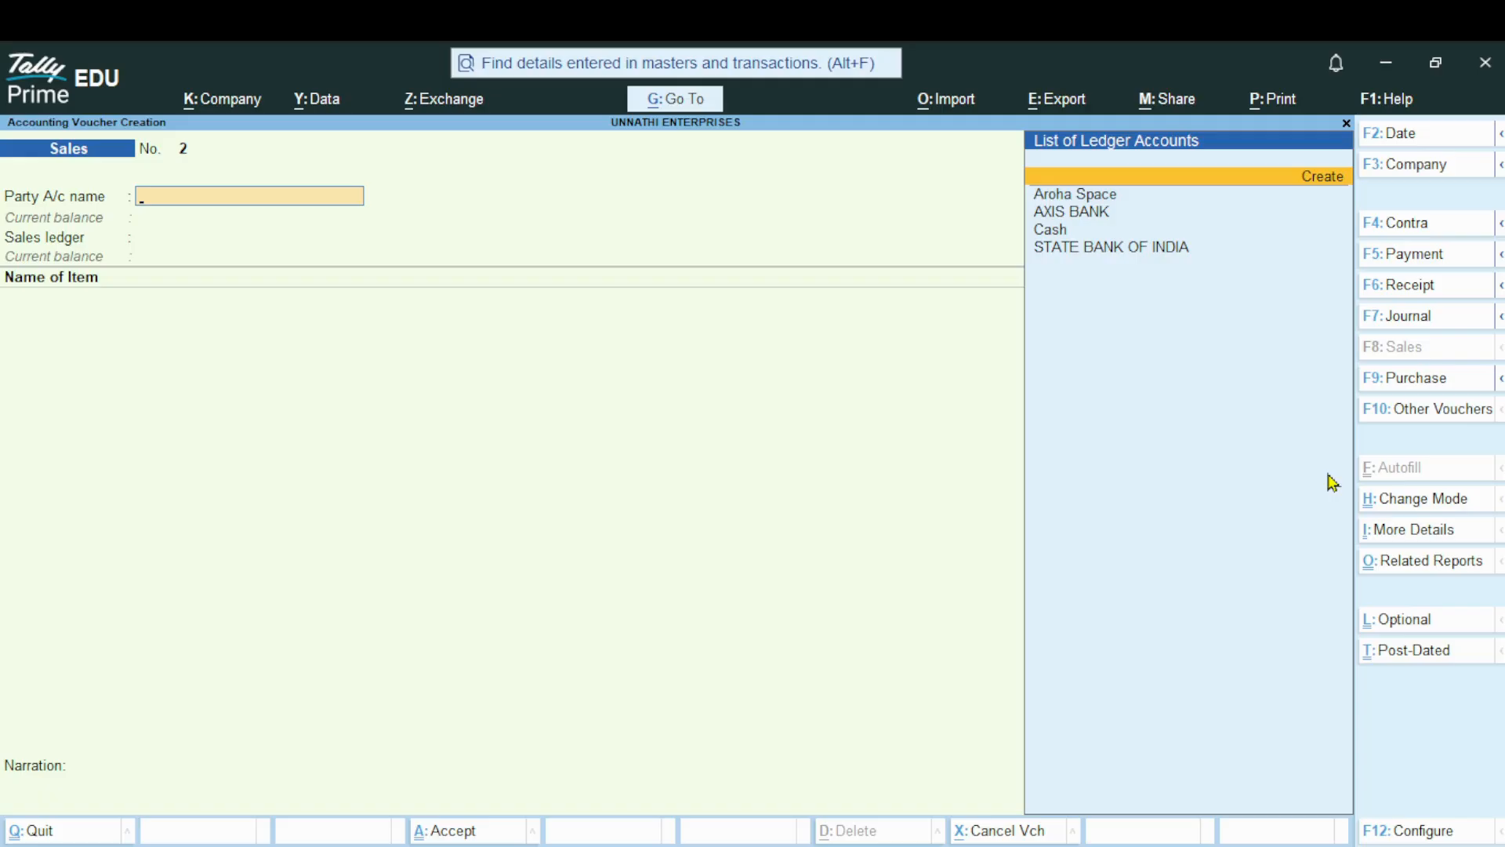
key(Return)
text(S)
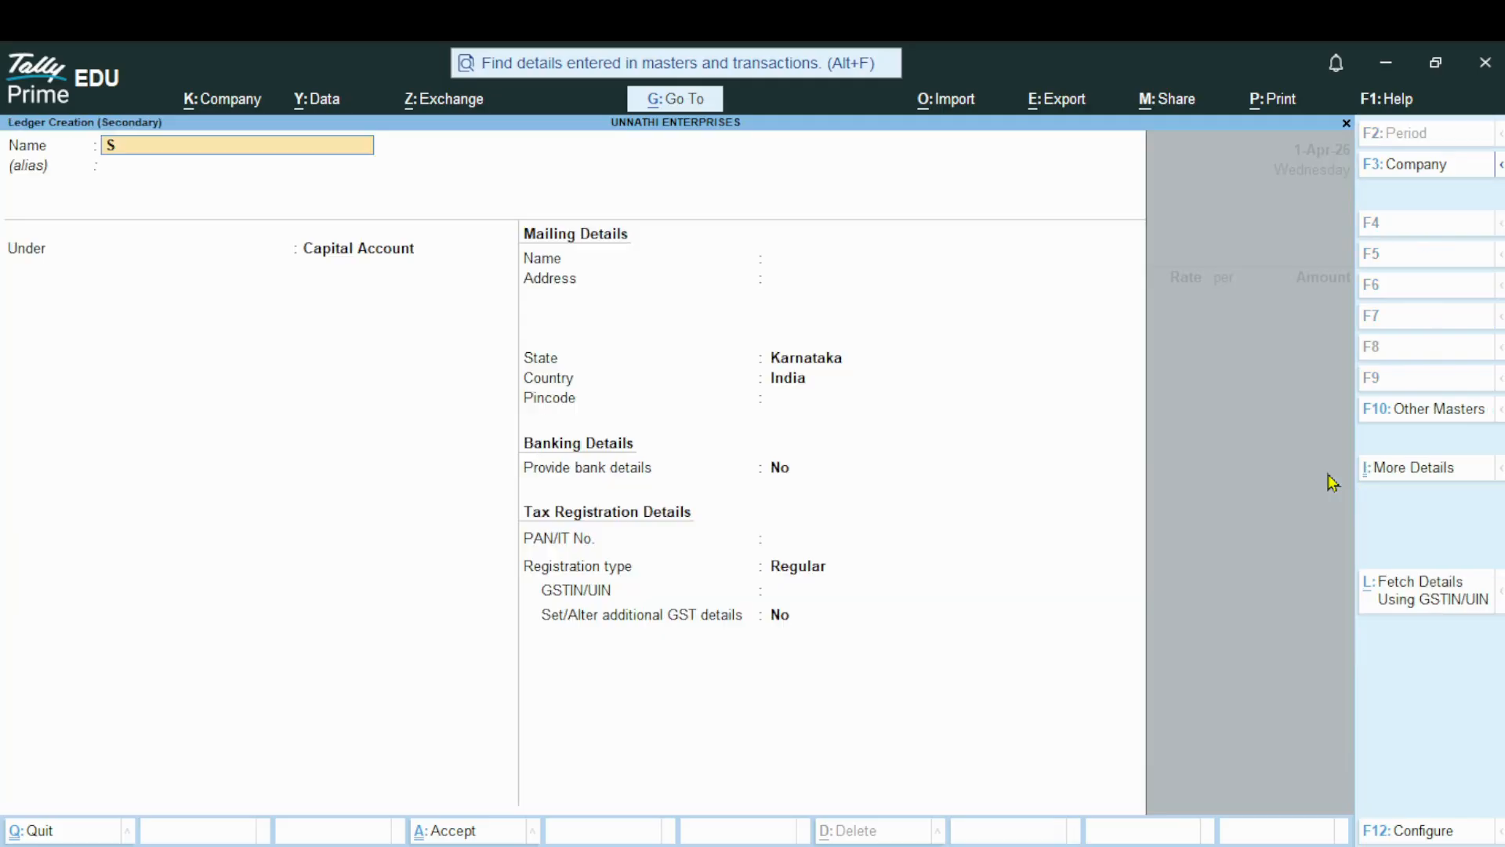
text(HUBHAM SALES)
key(Return)
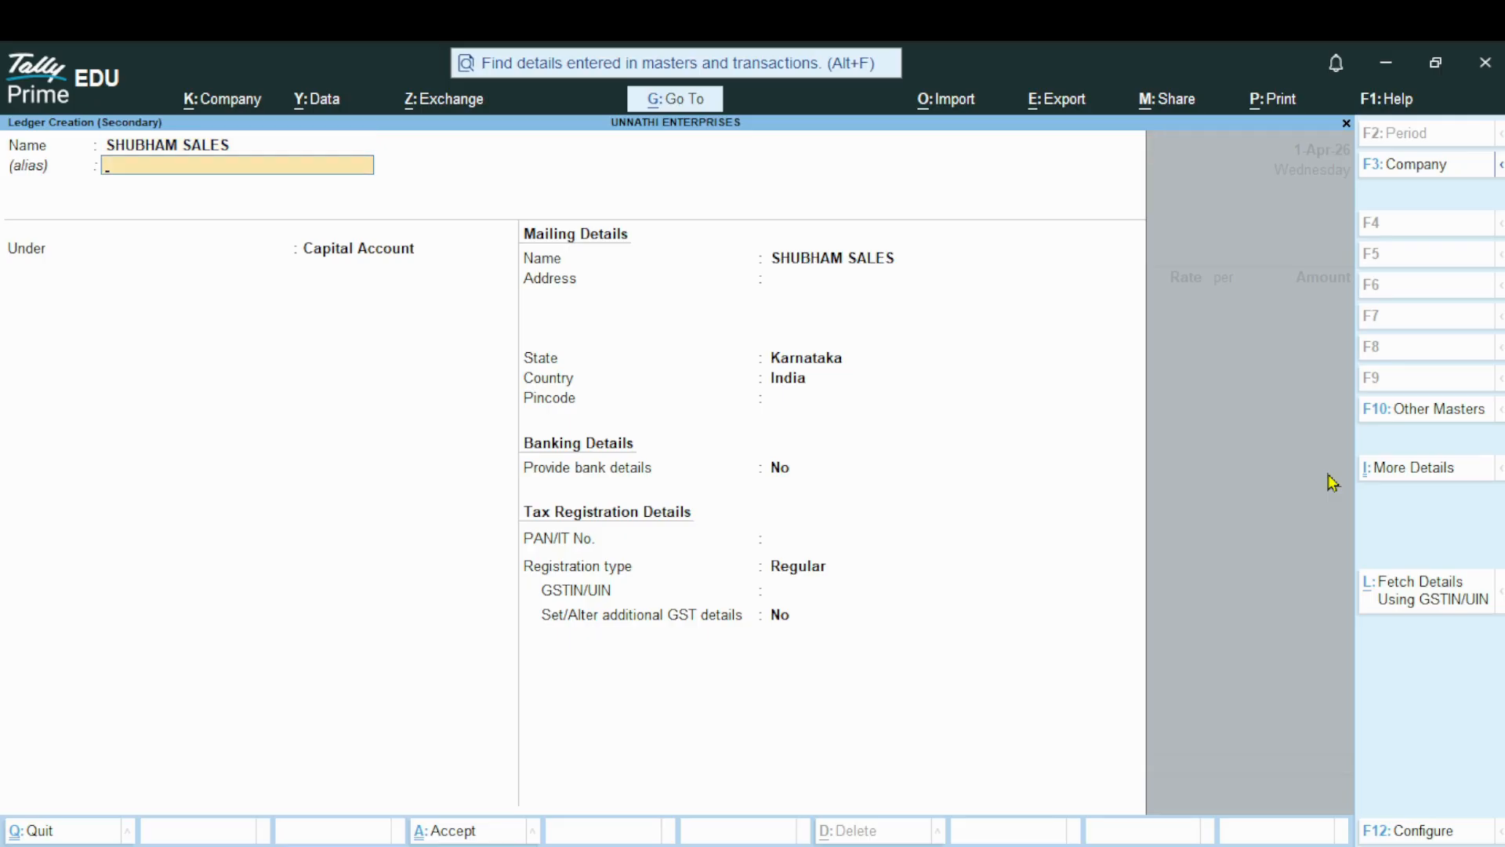
key(Return)
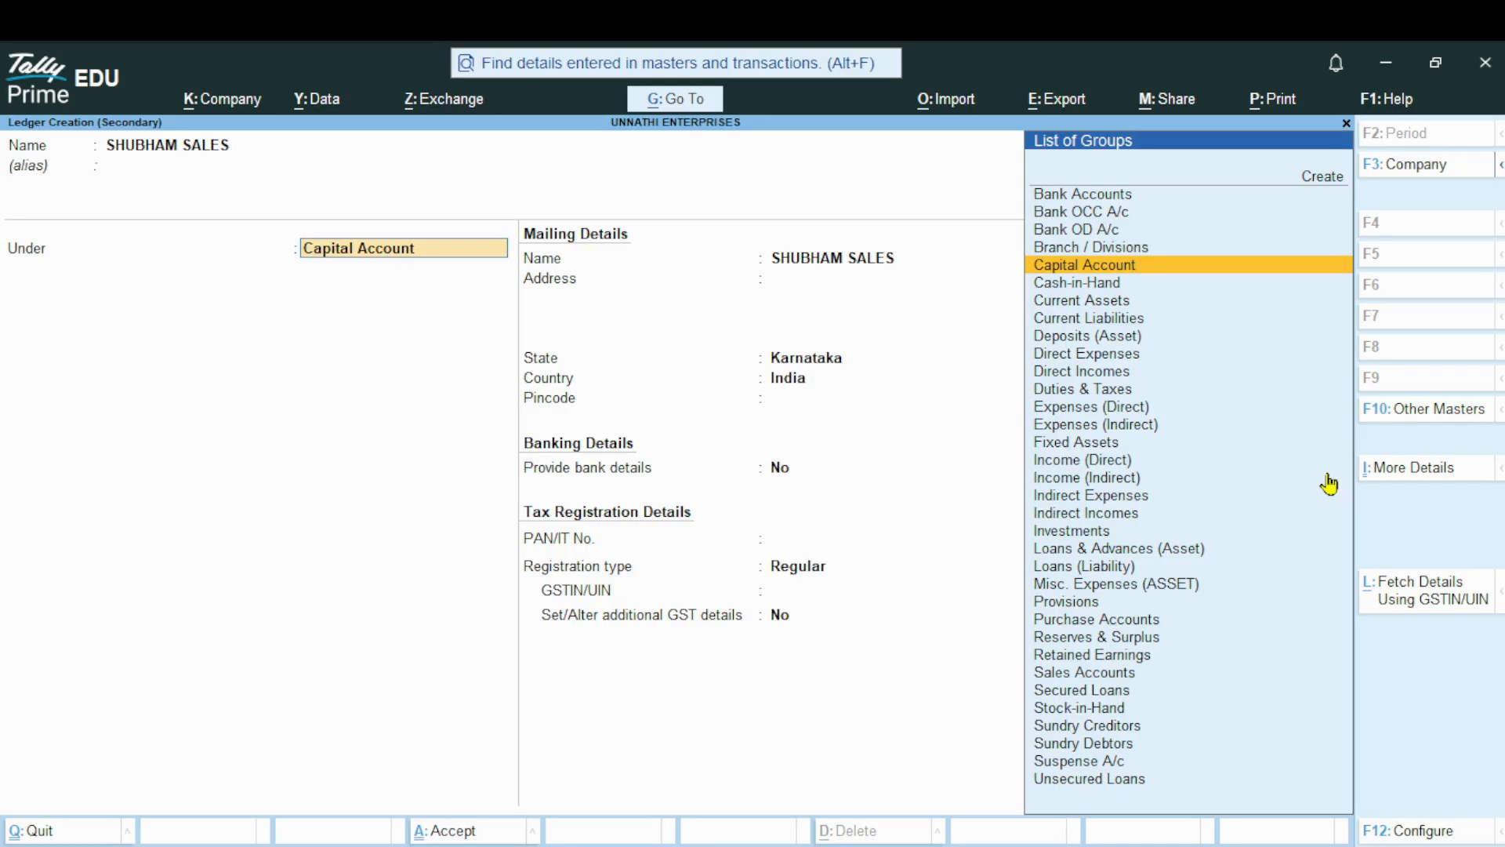
Place the party ledger under Sundry Debtors and keep bill-by-bill balances set to No
key(Down)
key(Down)
key(Down)
key(Down)
key(Down)
key(Down)
key(Down)
key(Down)
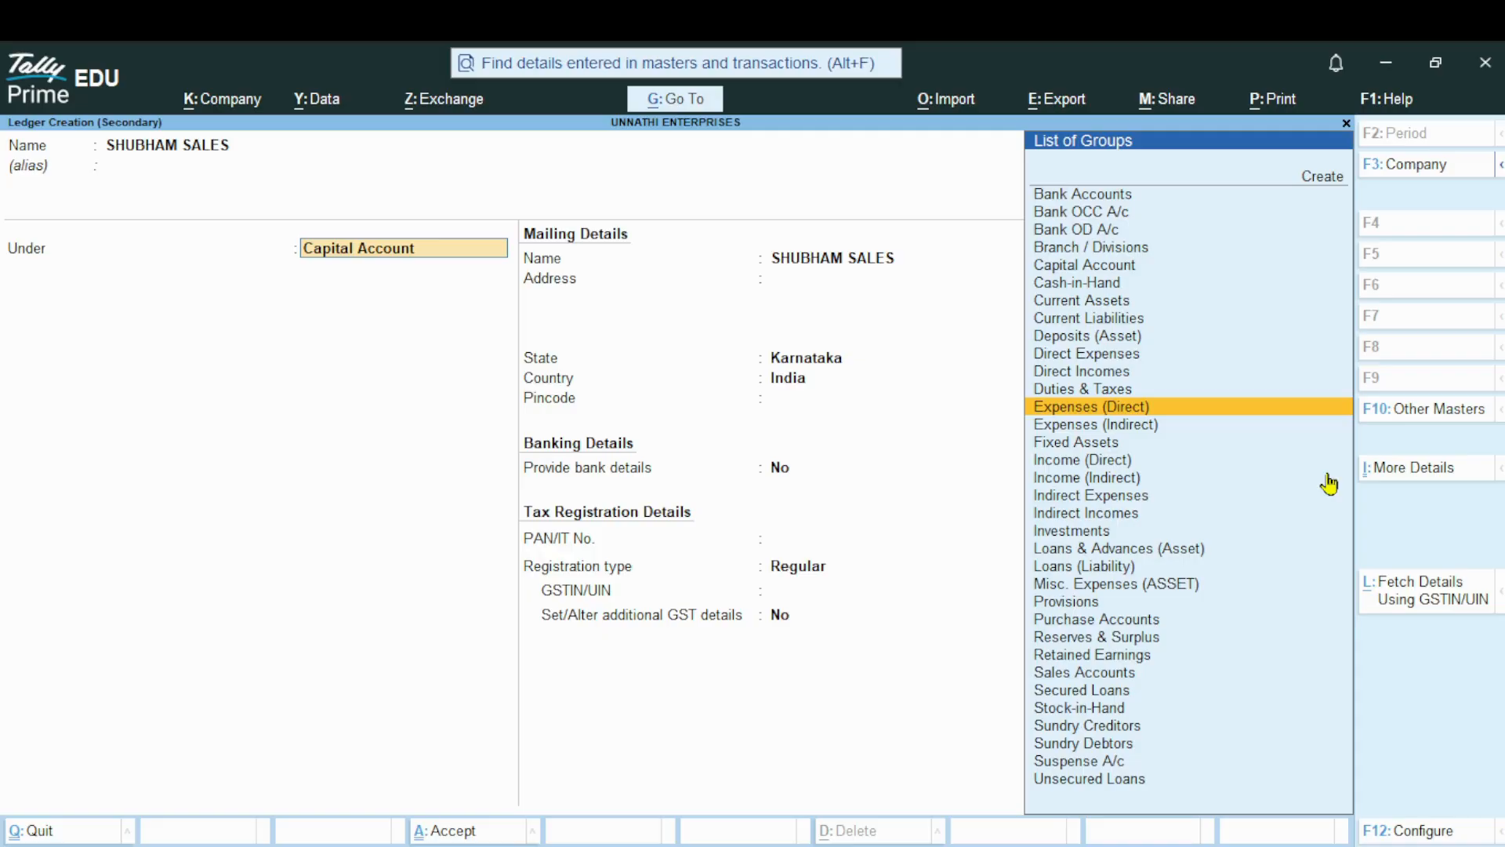
key(Down)
key(Down)
key(Down)
key(Down)
key(Down)
key(Down)
key(Down)
key(Down)
key(Down)
key(Down)
key(Down)
key(Down)
key(Down)
key(Down)
key(Down)
key(Down)
key(Down)
key(Down)
key(Down)
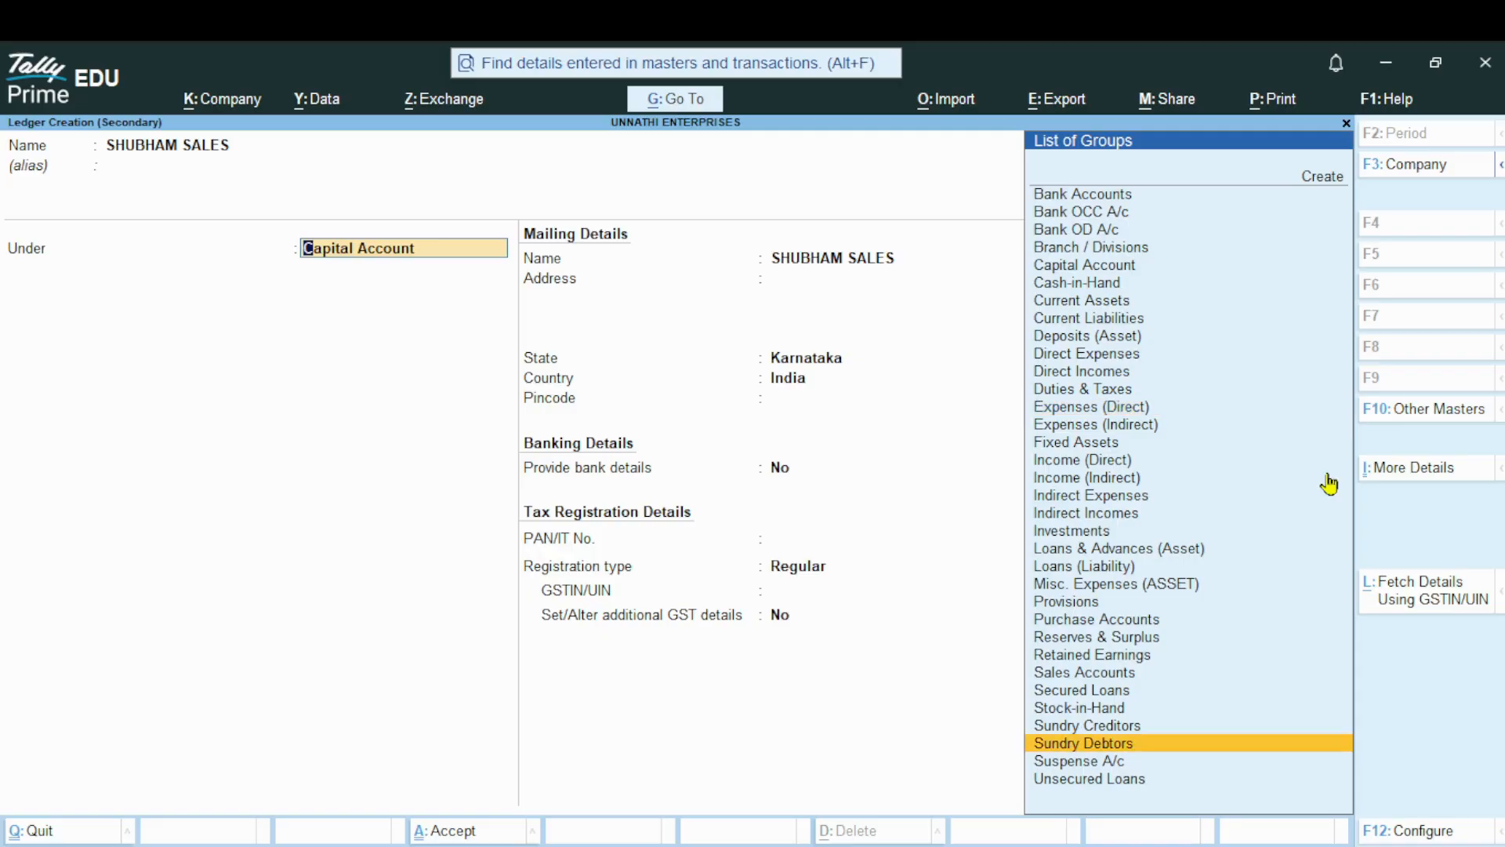
key(Return)
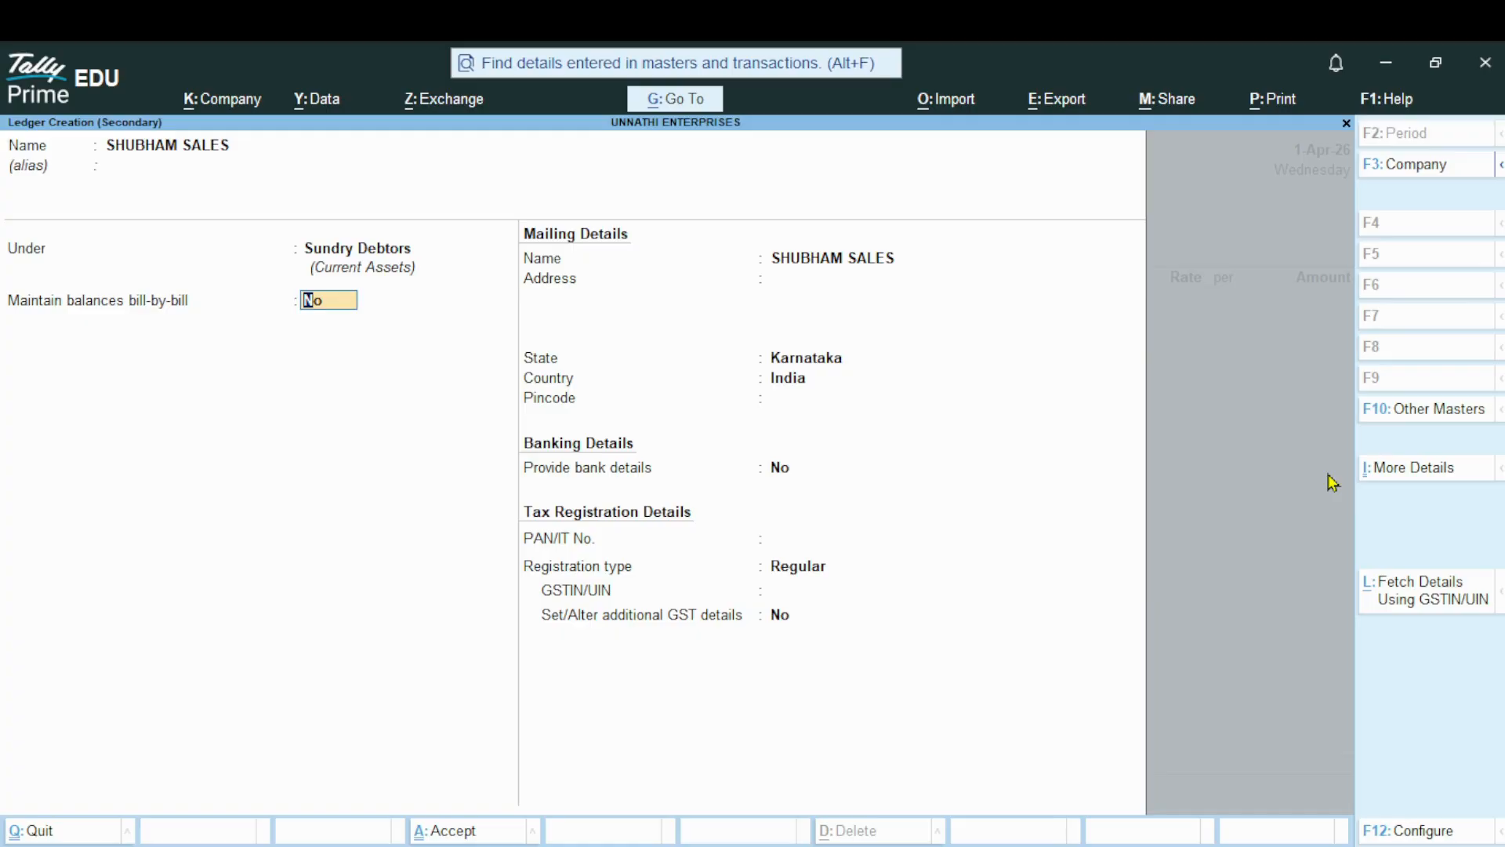
key(Return)
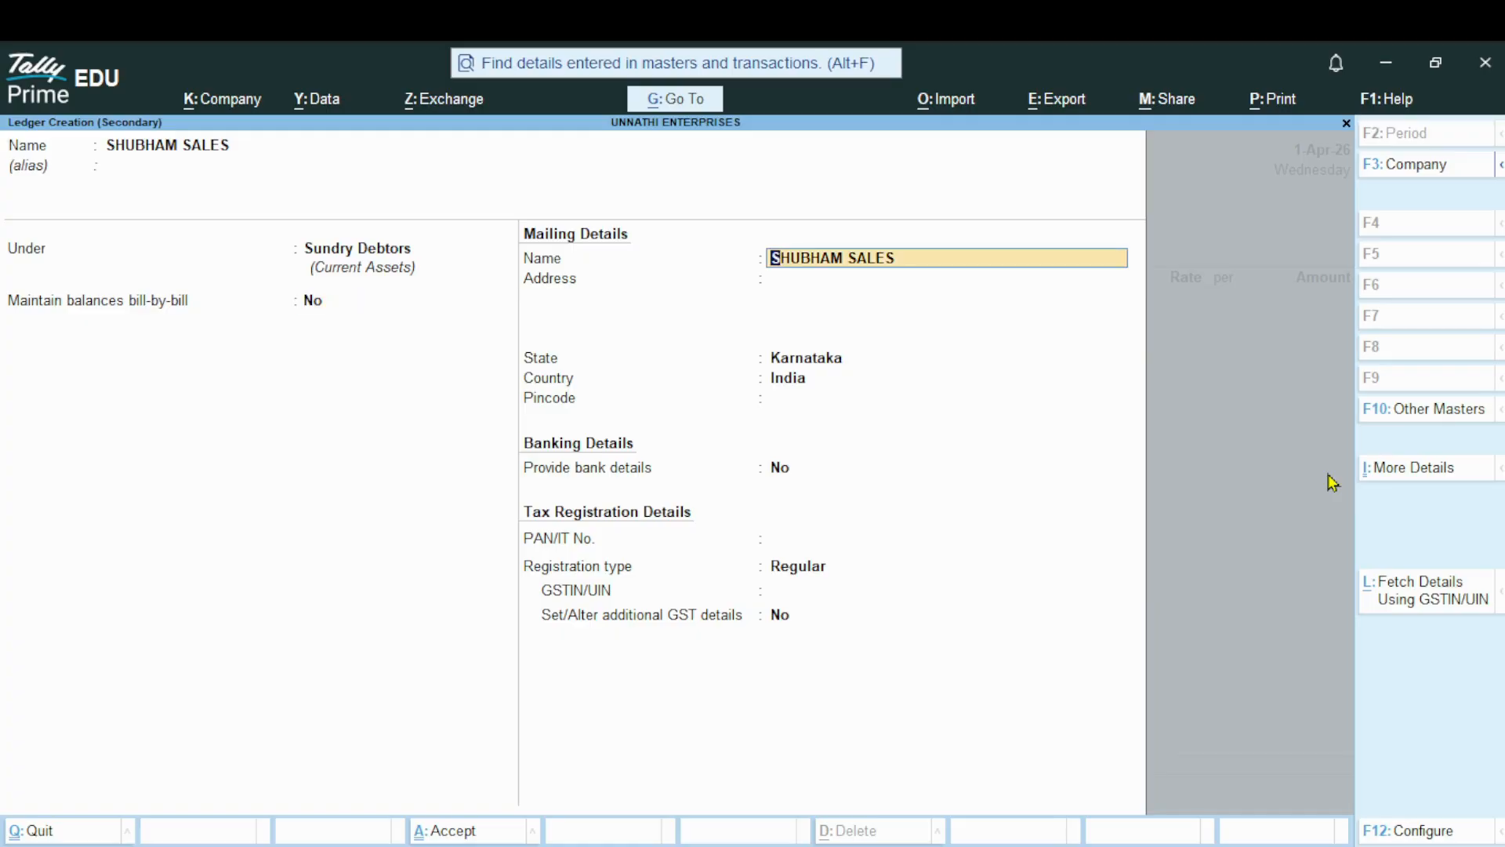
Fill in the party's mailing details with a two-line address, state Karnataka and the pincode
key(Return)
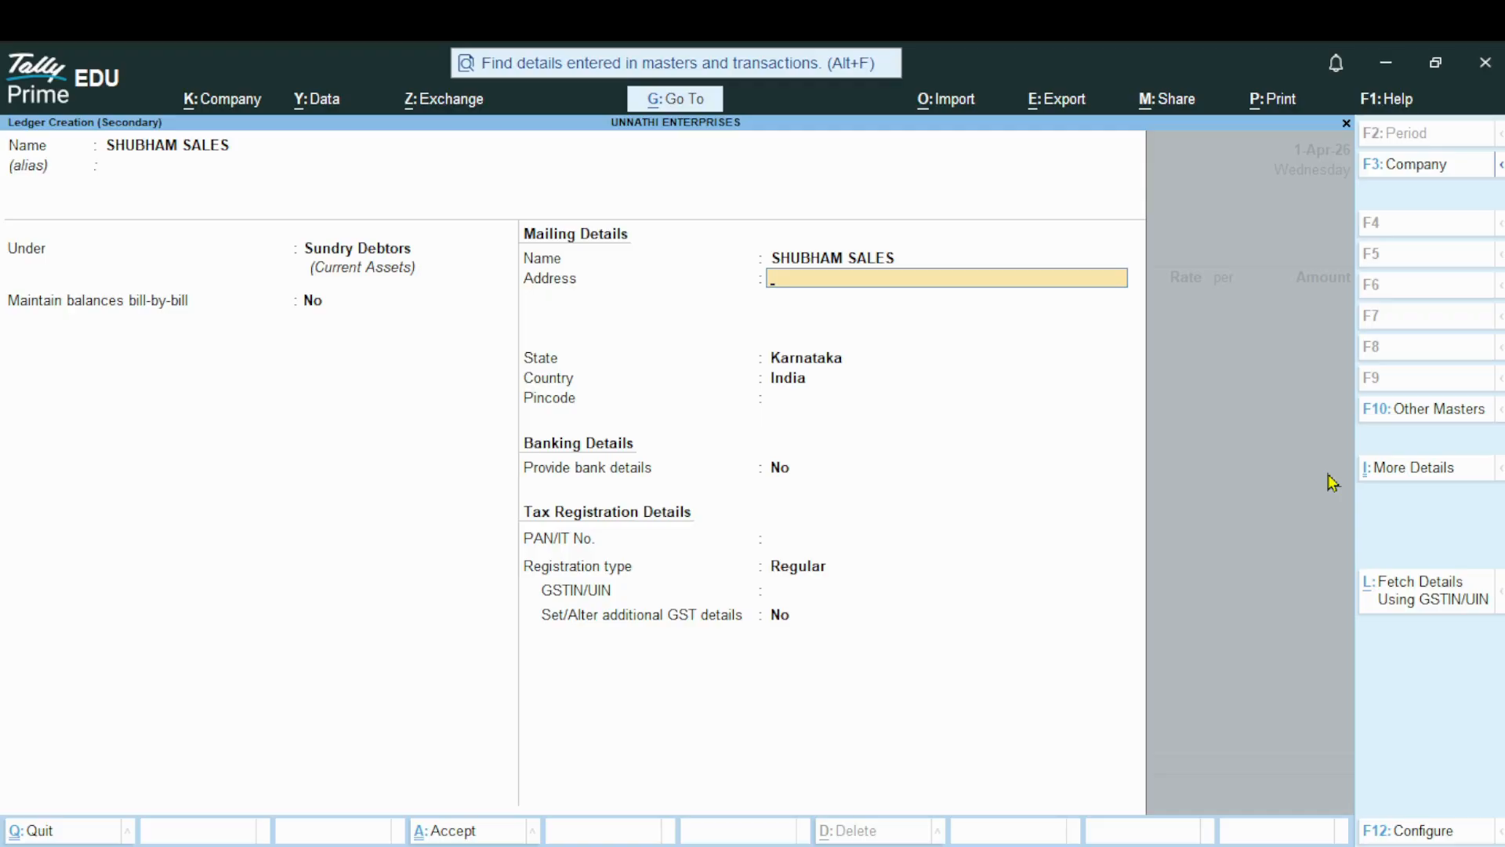
text(ADD 1)
key(Return)
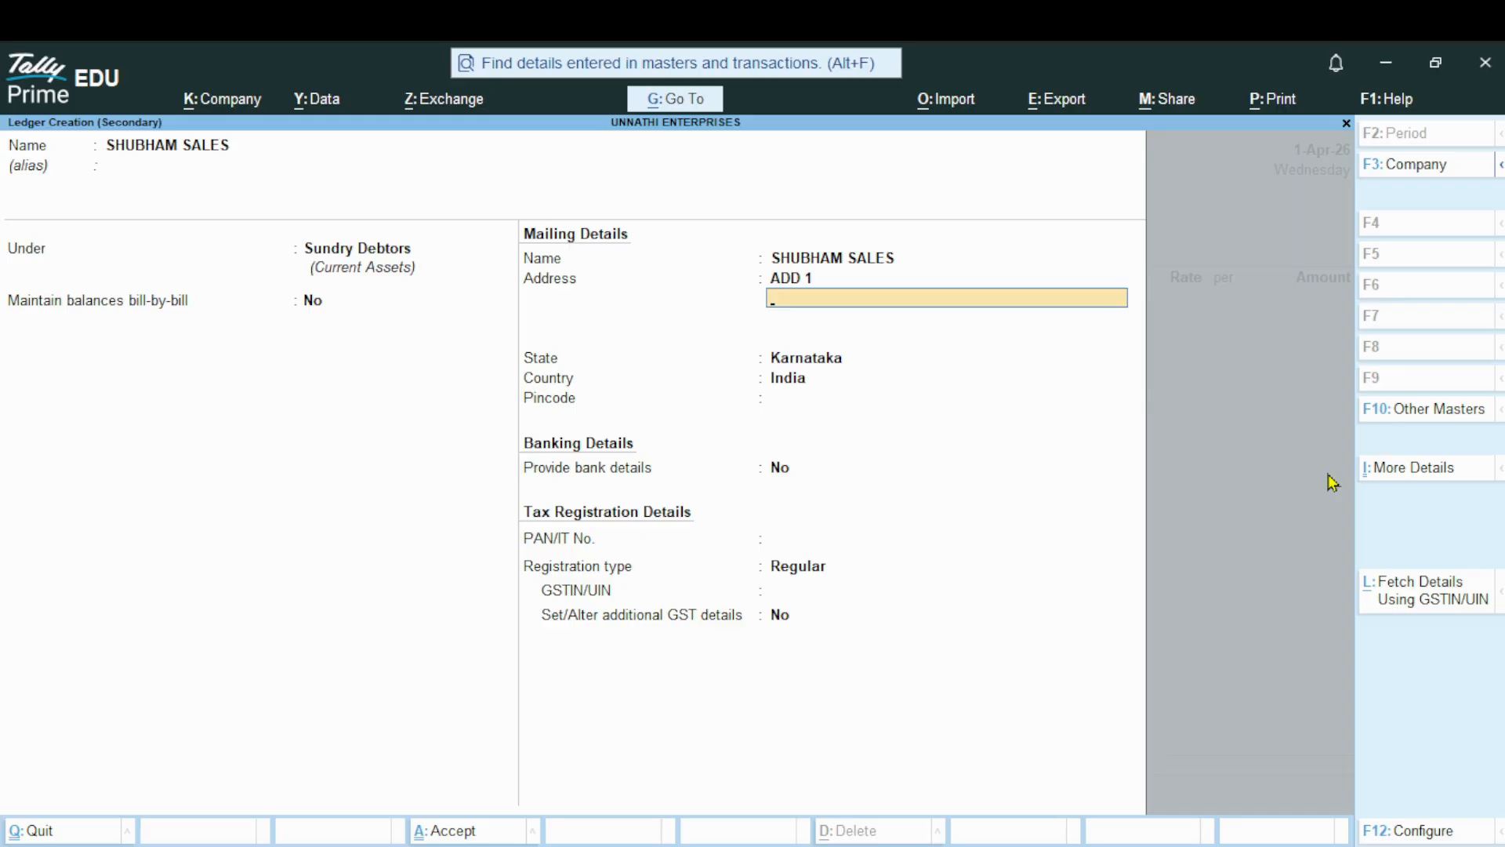
text(ADD 2)
key(Return)
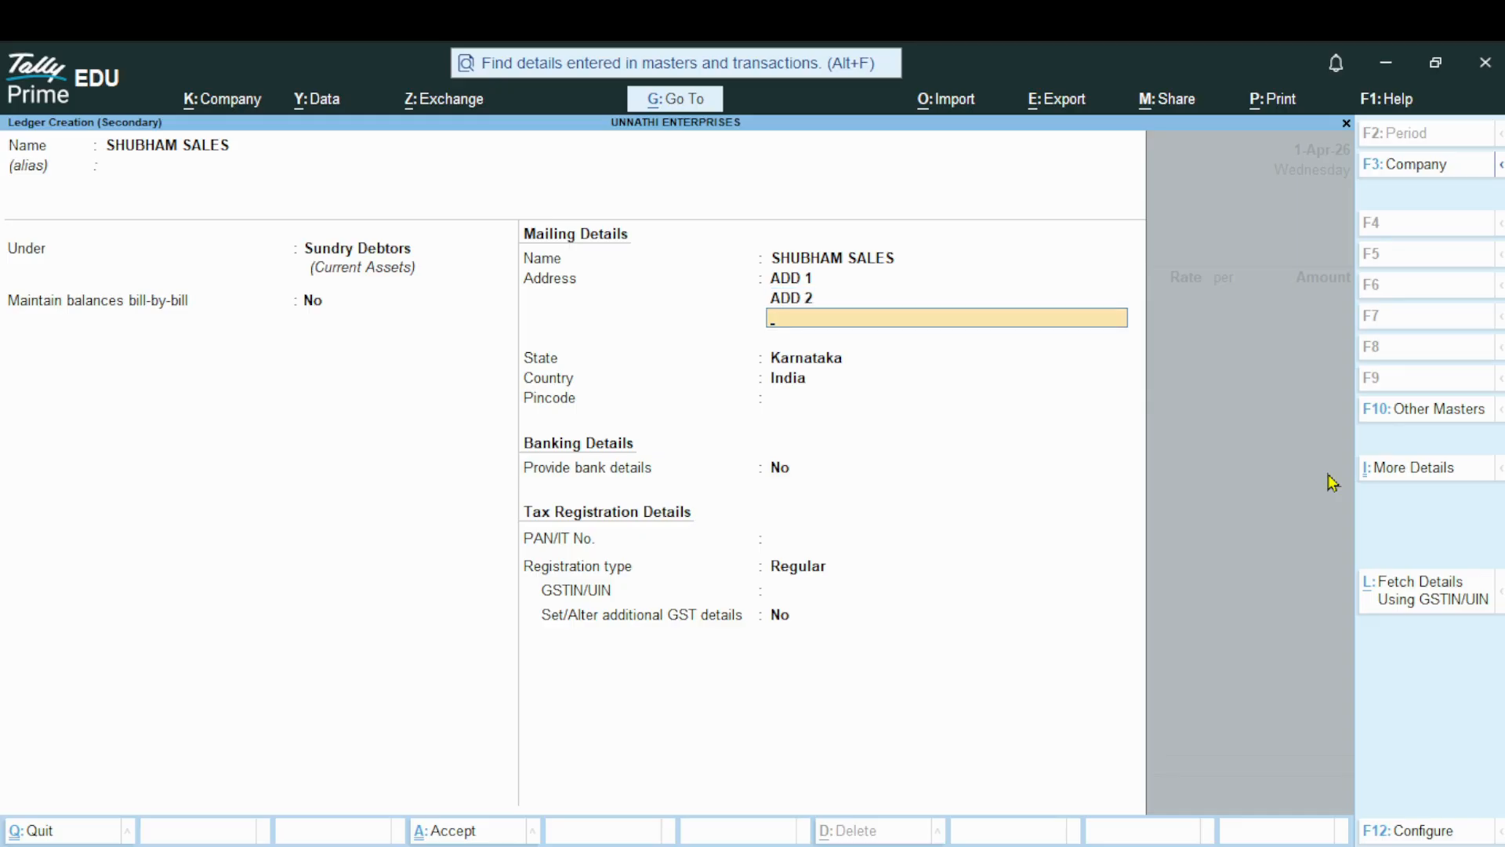
key(Return)
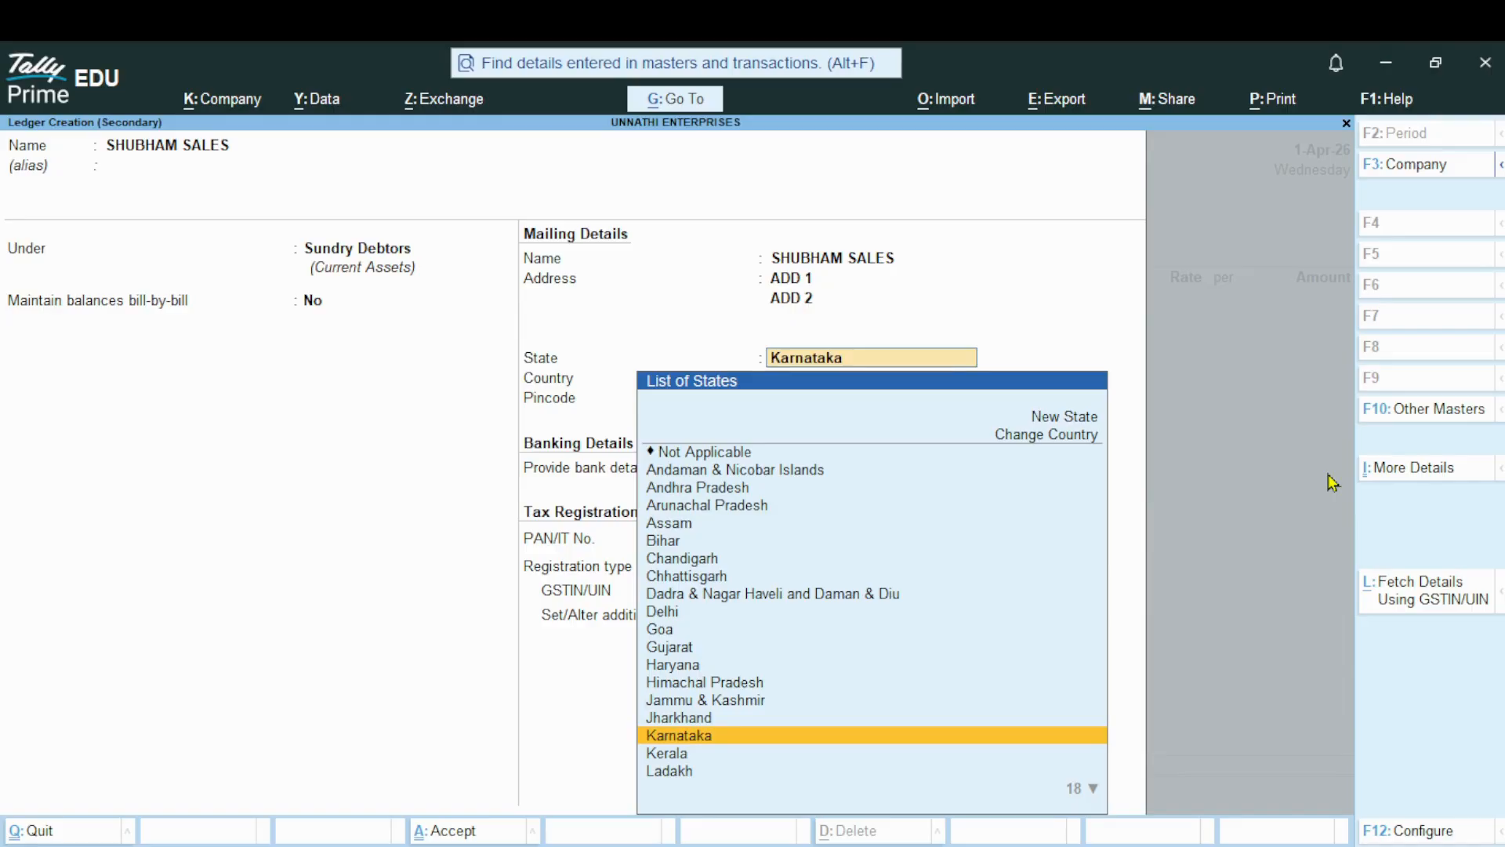
key(Return)
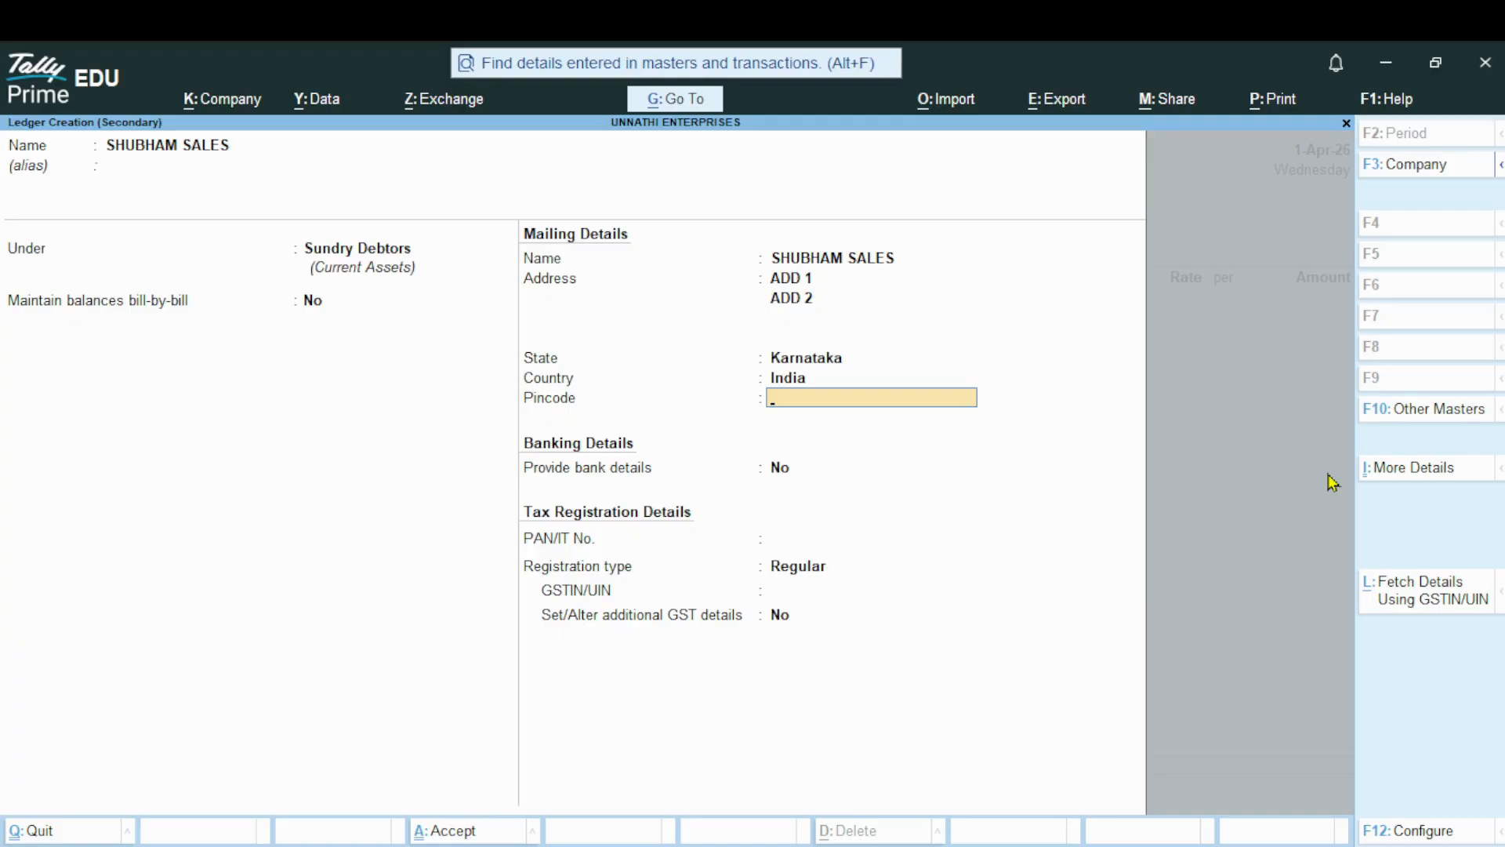
text(123456)
key(Return)
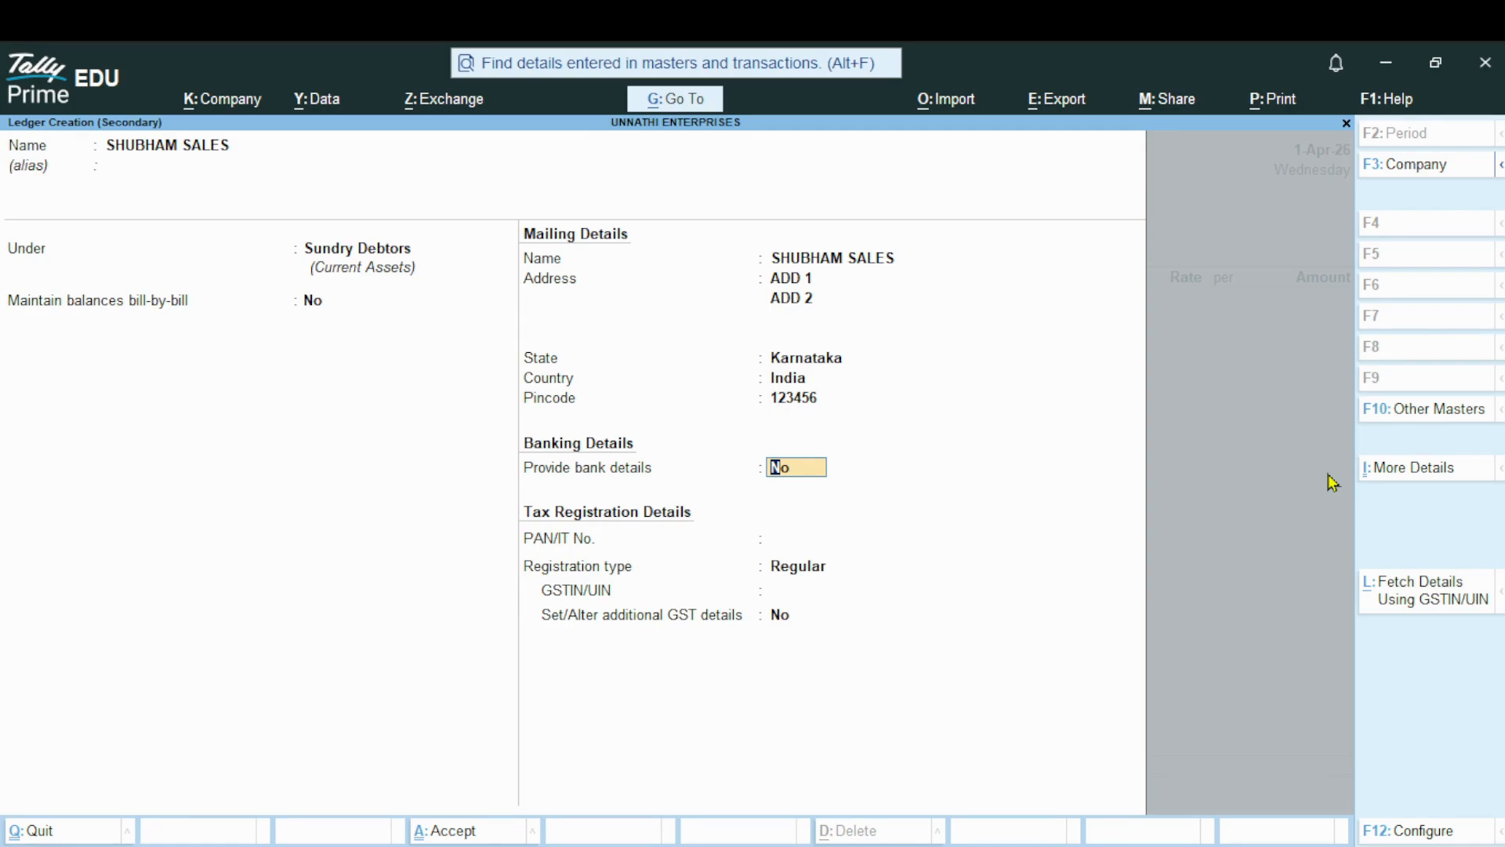
Skip bank details and PAN, enter the party's GSTIN with Regular registration, and save the ledger
key(Return)
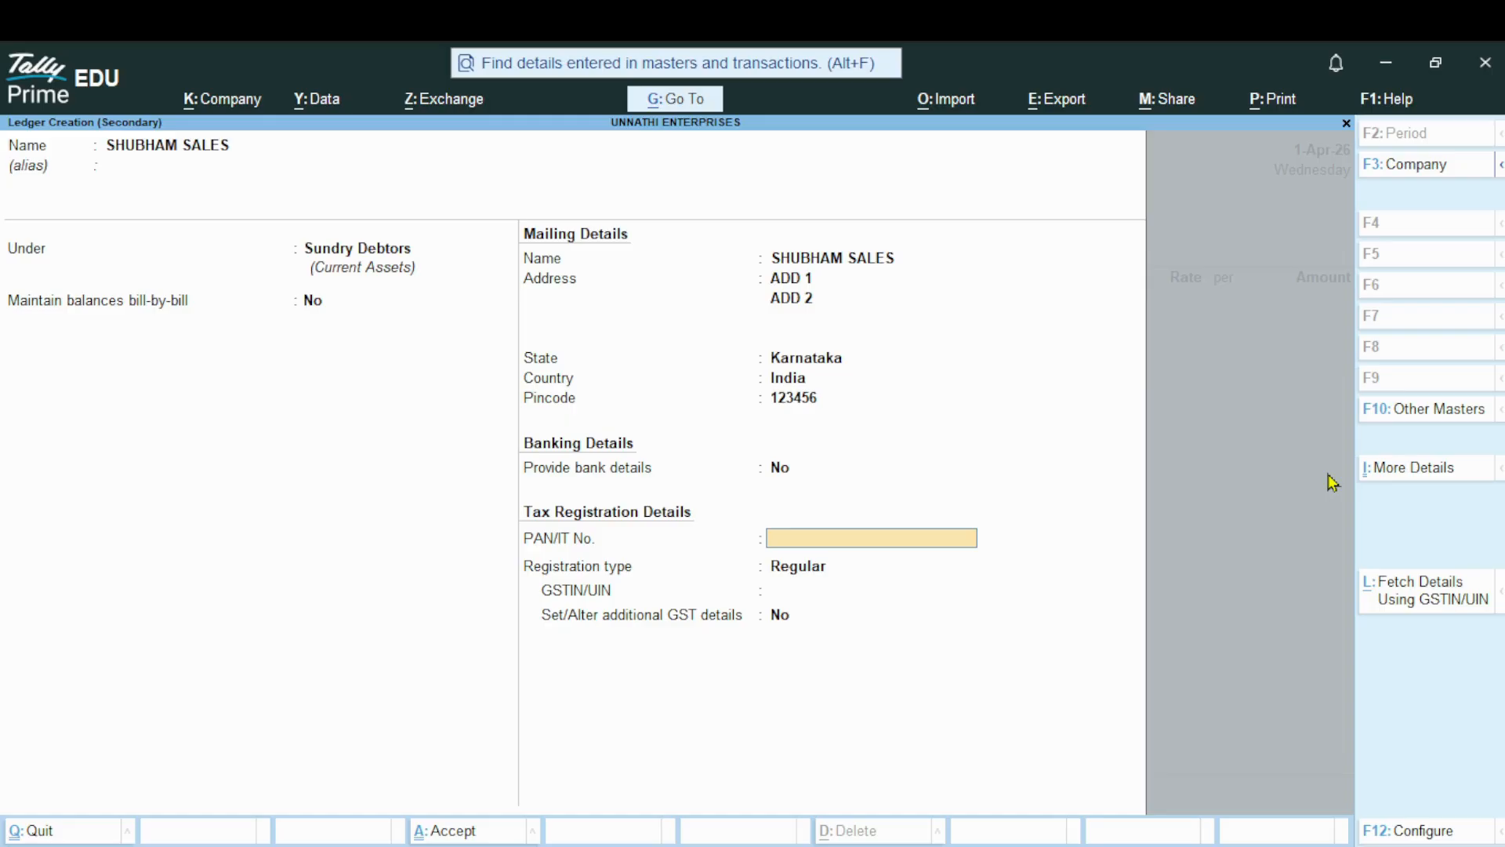
key(Return)
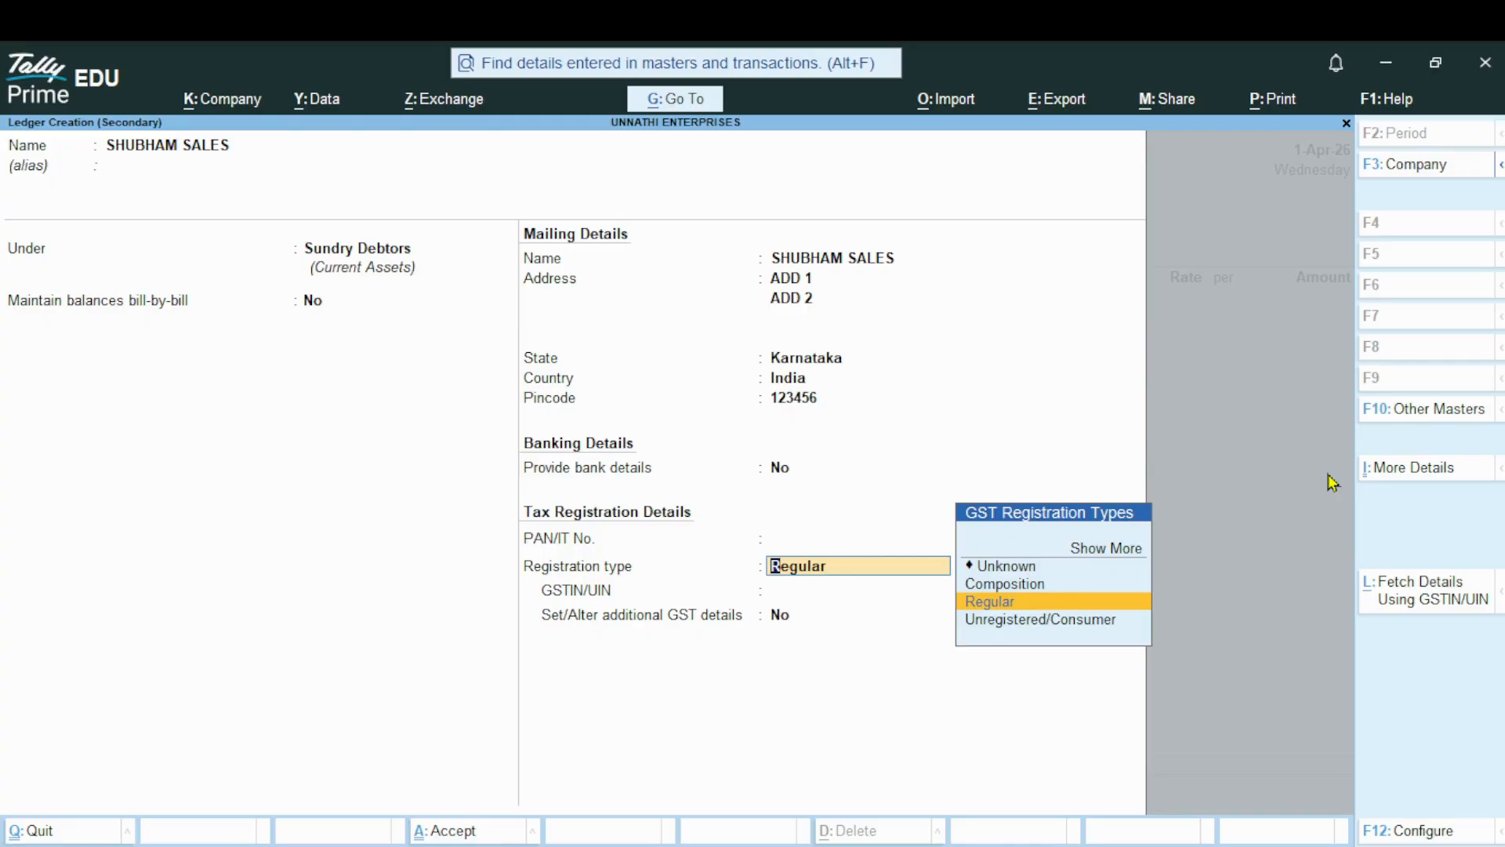
key(Return)
text(1111111)
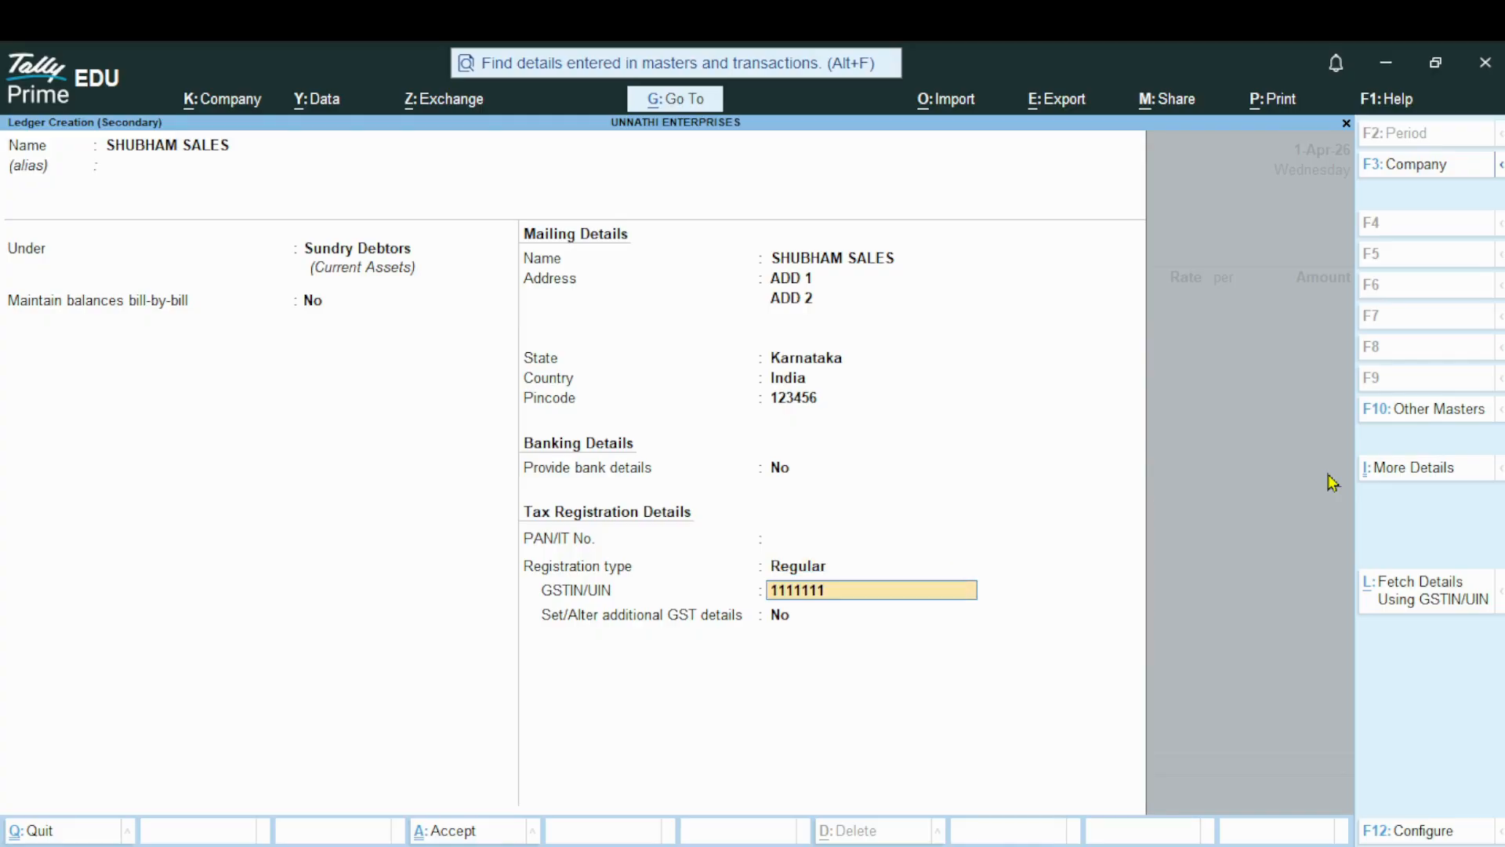
text(11111111)
key(Return)
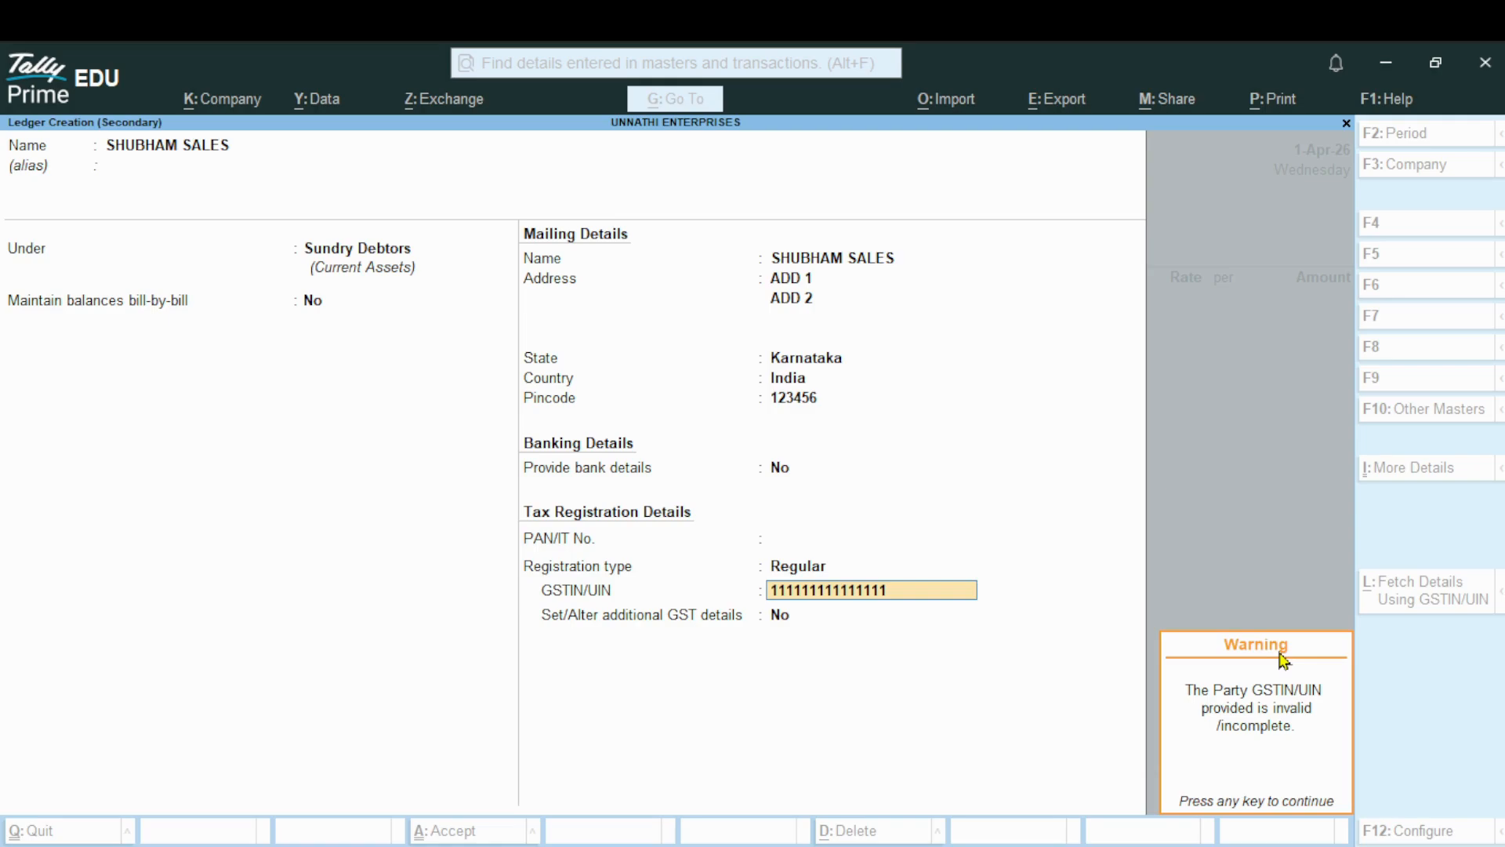
key(Return)
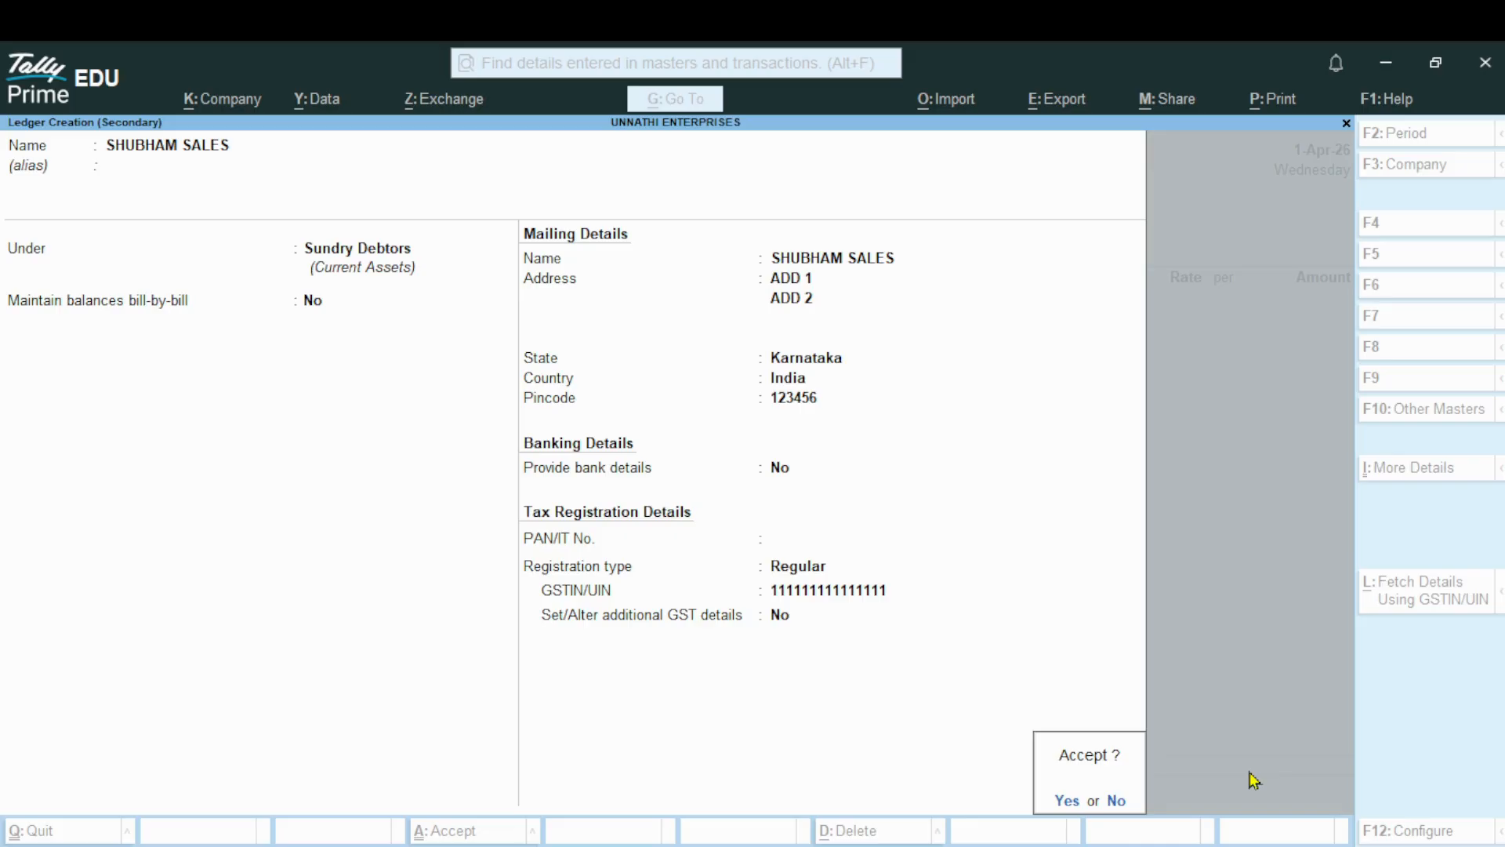
key(Return)
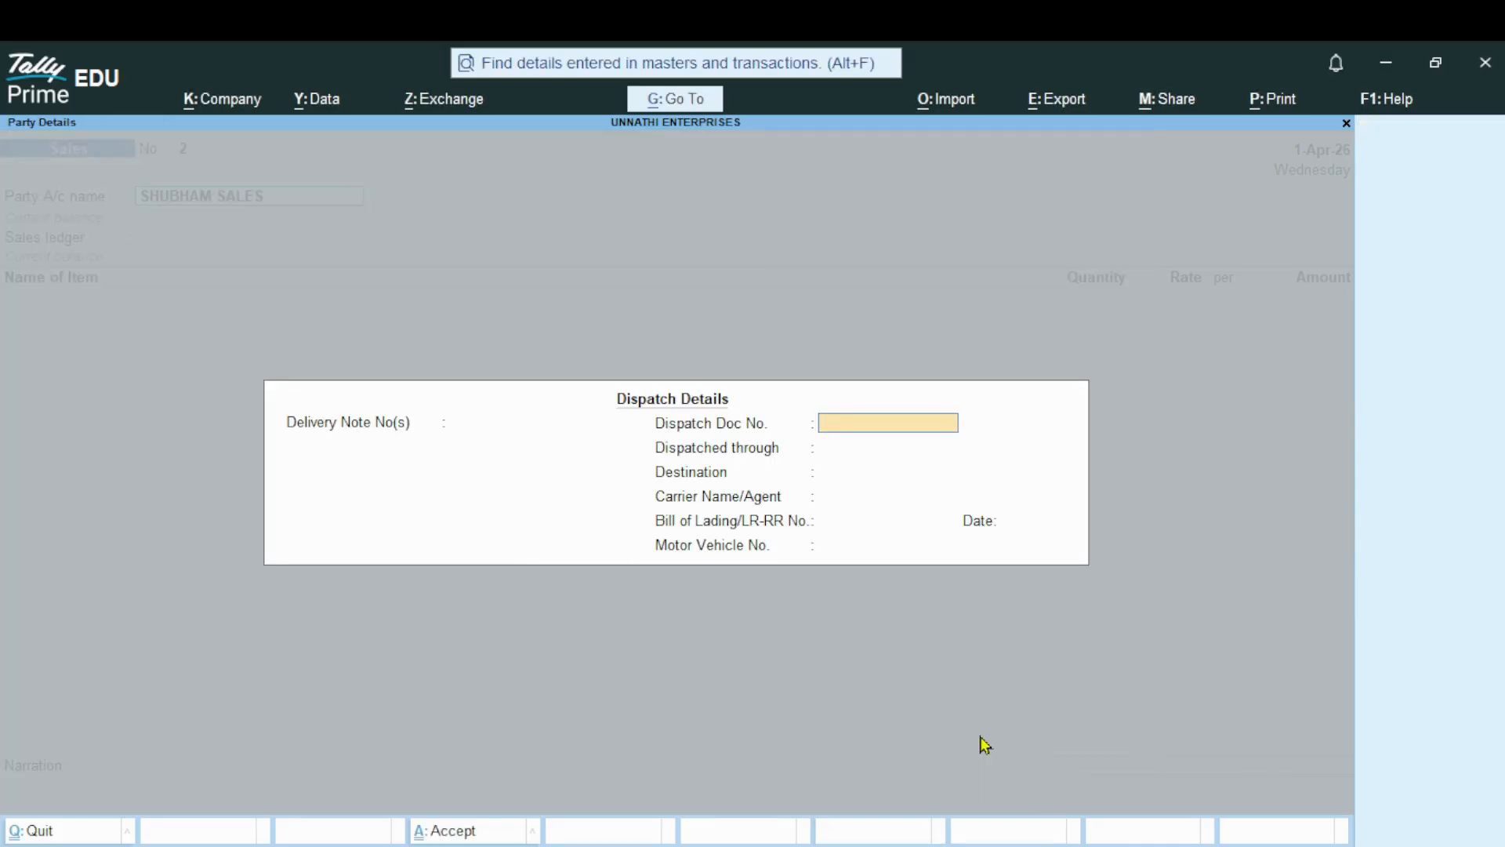
Leave the dispatch details blank and accept the party details for the sales voucher
key(Return)
key(Return)
key(Return)
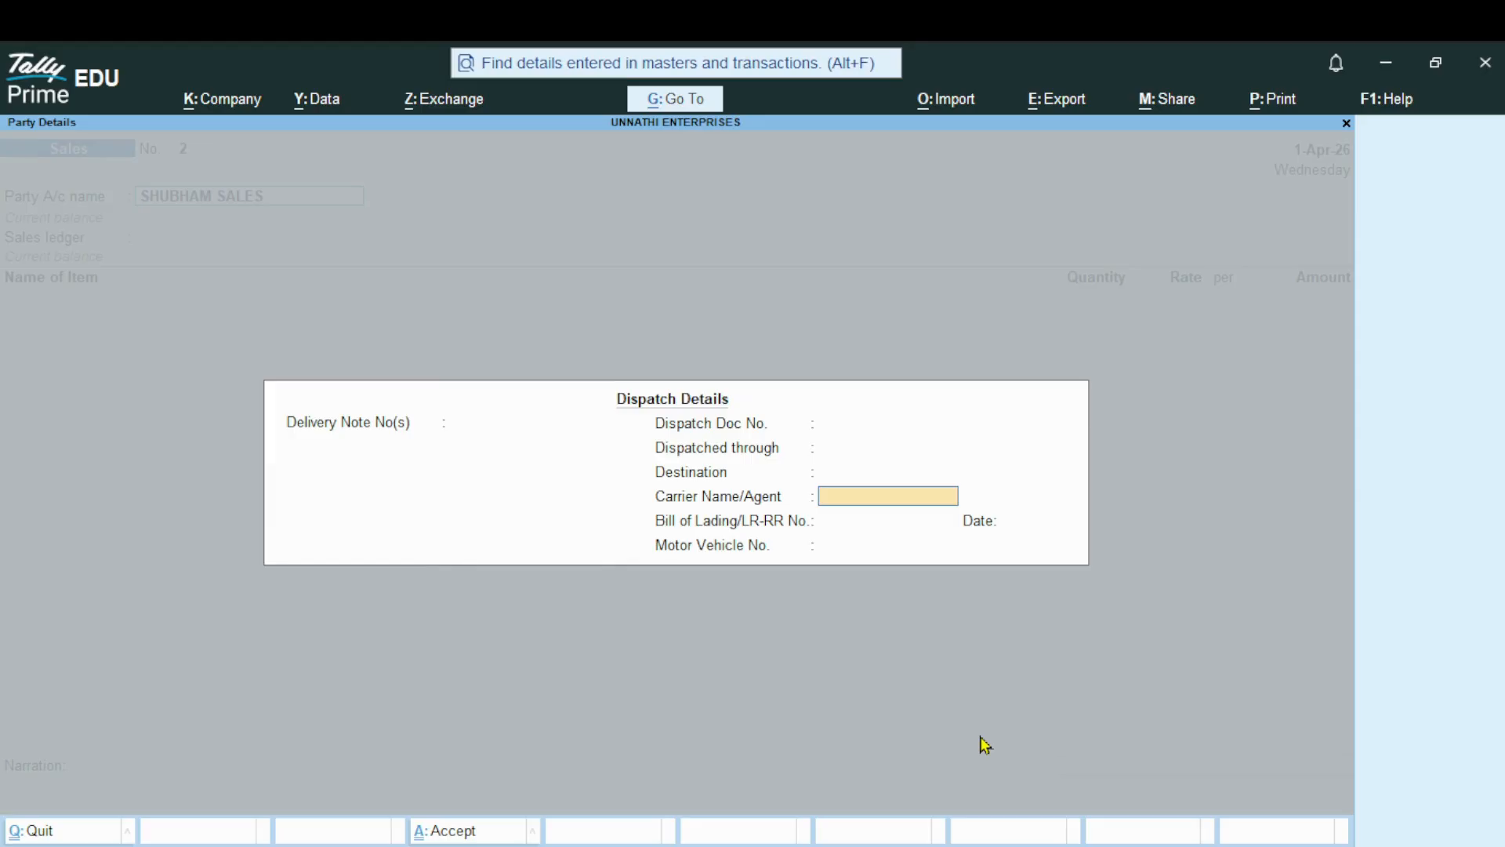
key(Return)
key(Return)
key(Return)
key(Return)
key(Return)
key(Return)
key(Return)
key(Return)
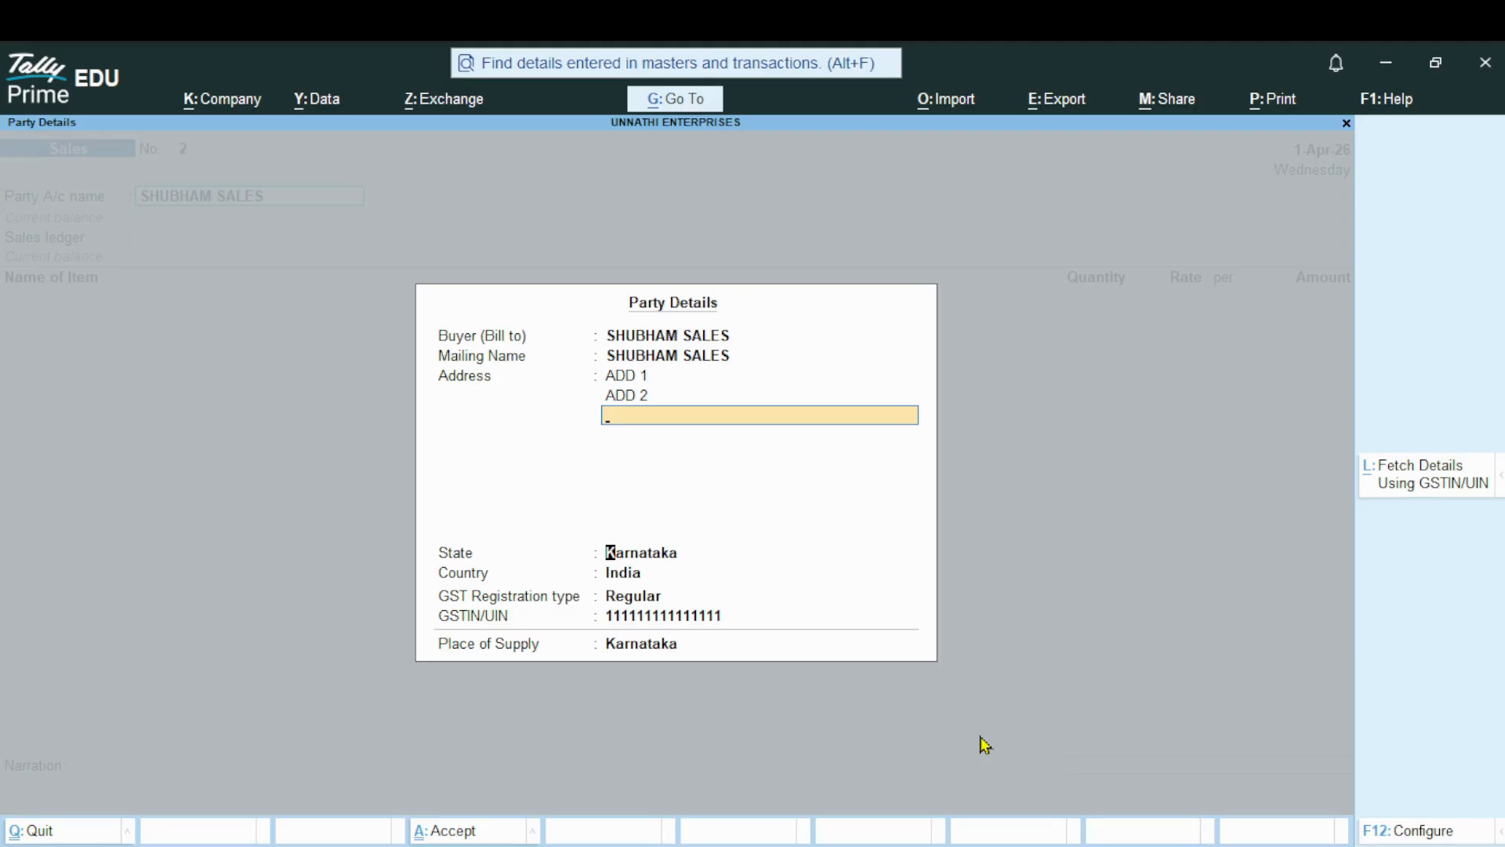
key(ctrl+a)
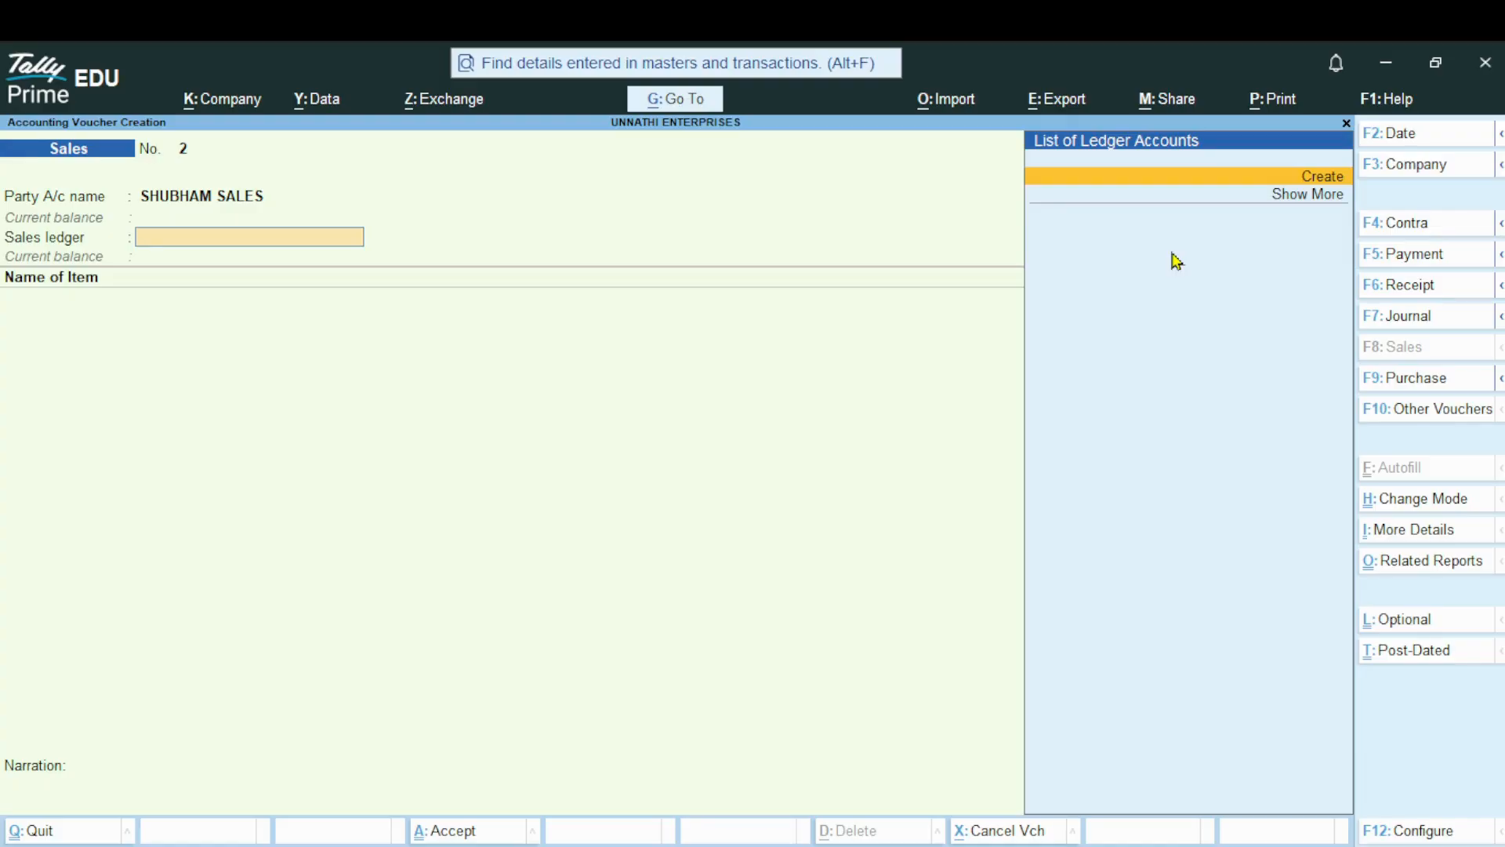
Start a new ledger for the voucher's sales ledger field, naming it SALES ACCOUNT without an alias
key(Return)
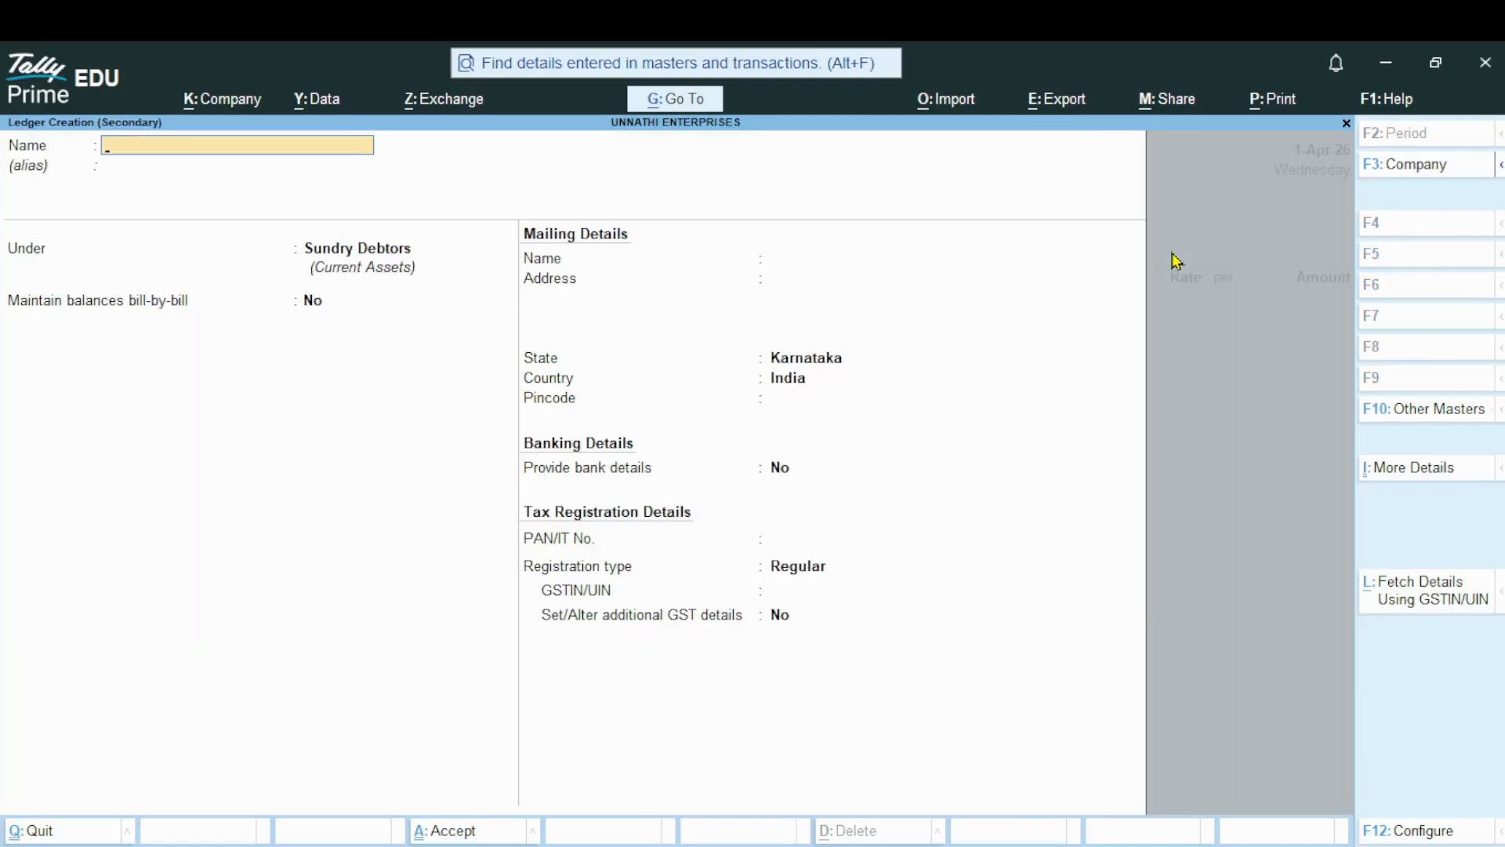
text(SALES ACCOU)
text(NT)
key(Return)
key(Return)
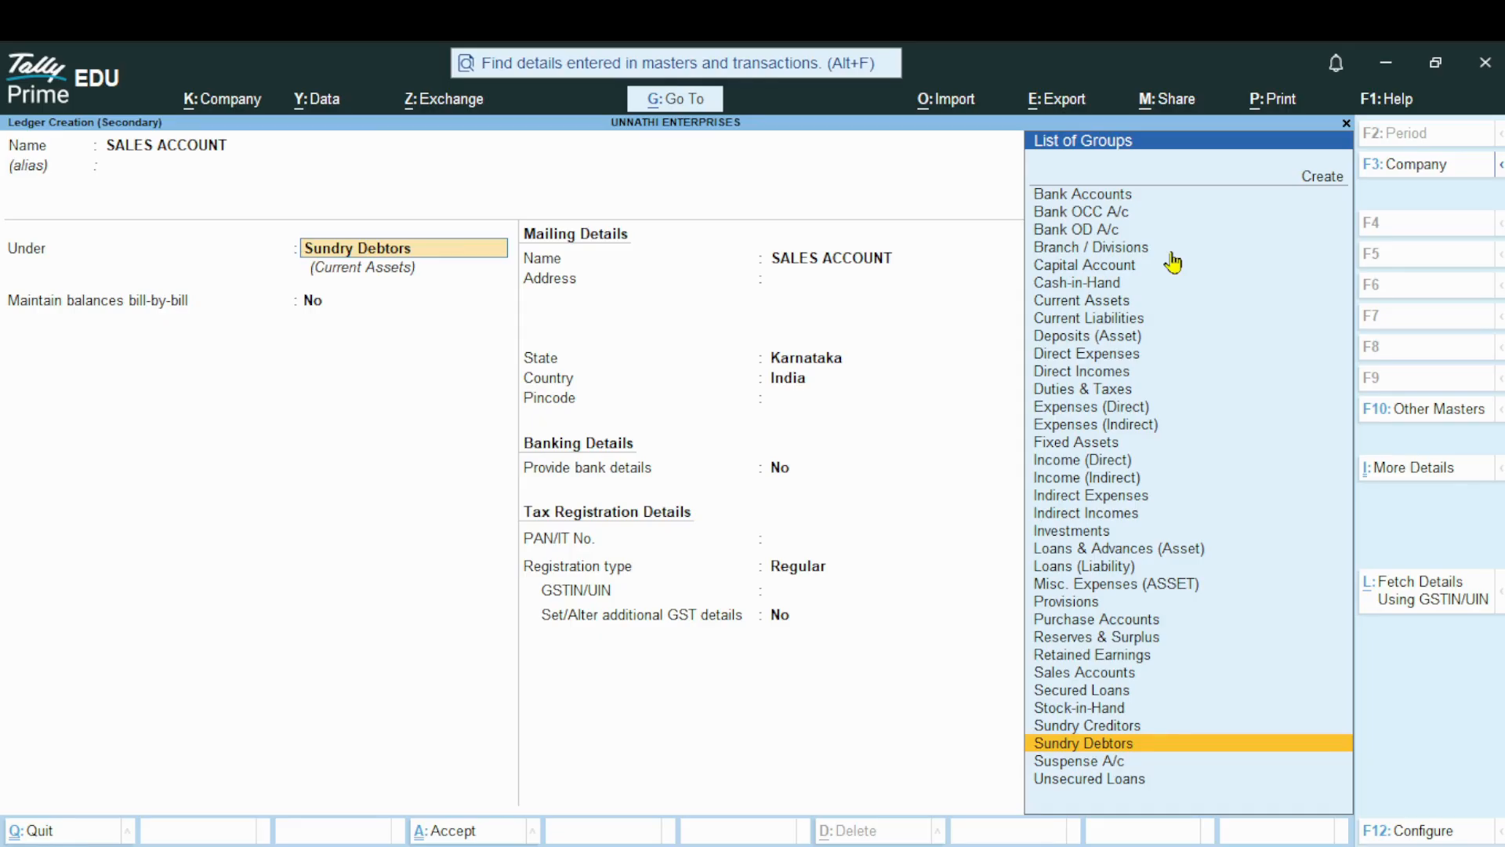
Place the sales ledger under Sales Accounts, keep ledger type and assessable value Not Applicable, skip bank details, and save it
key(Up)
key(Up)
key(Up)
key(Up)
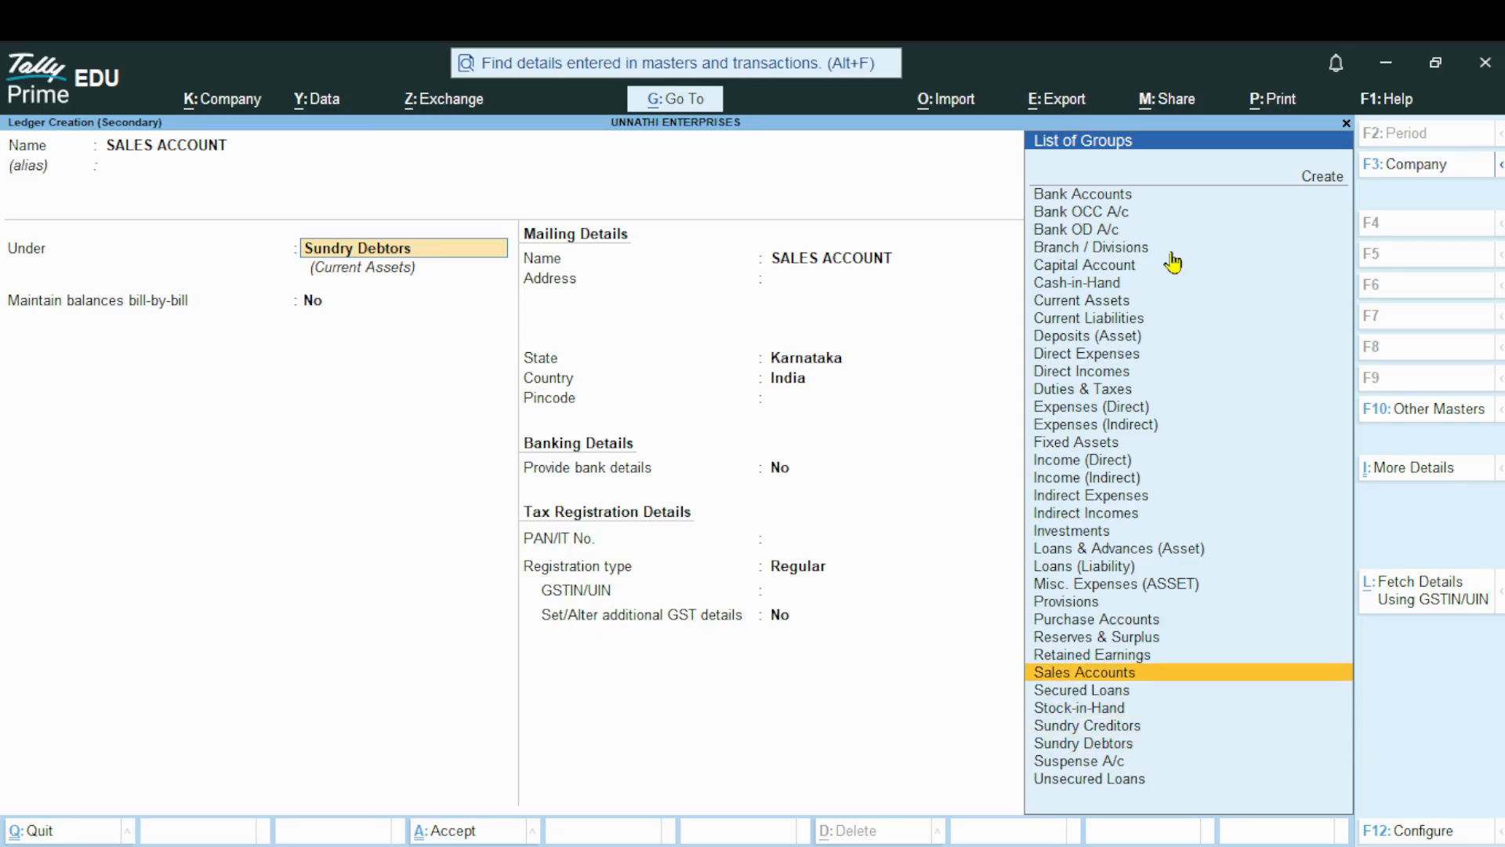
key(Return)
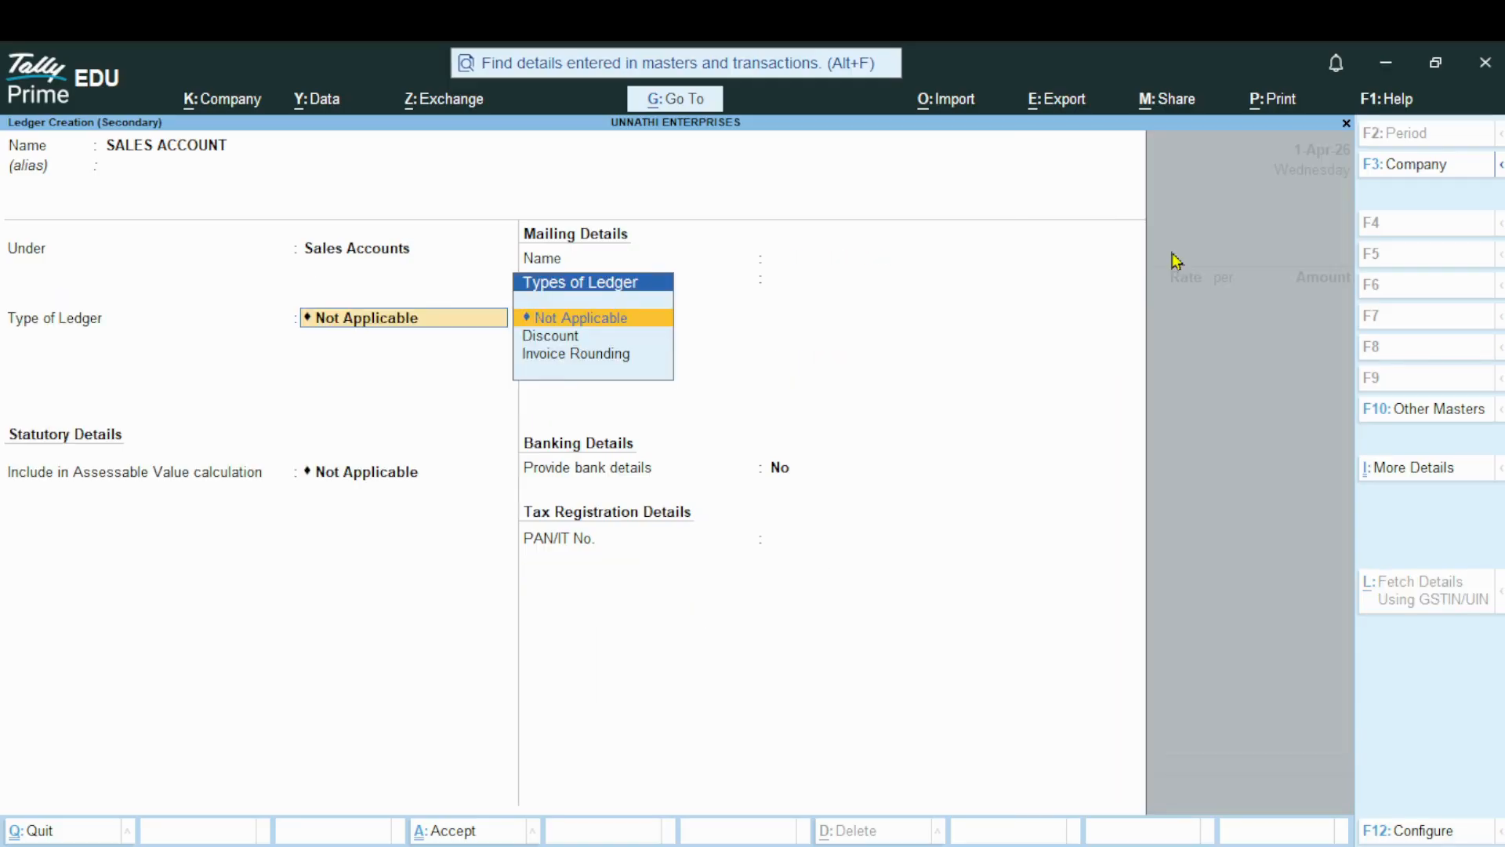
key(Return)
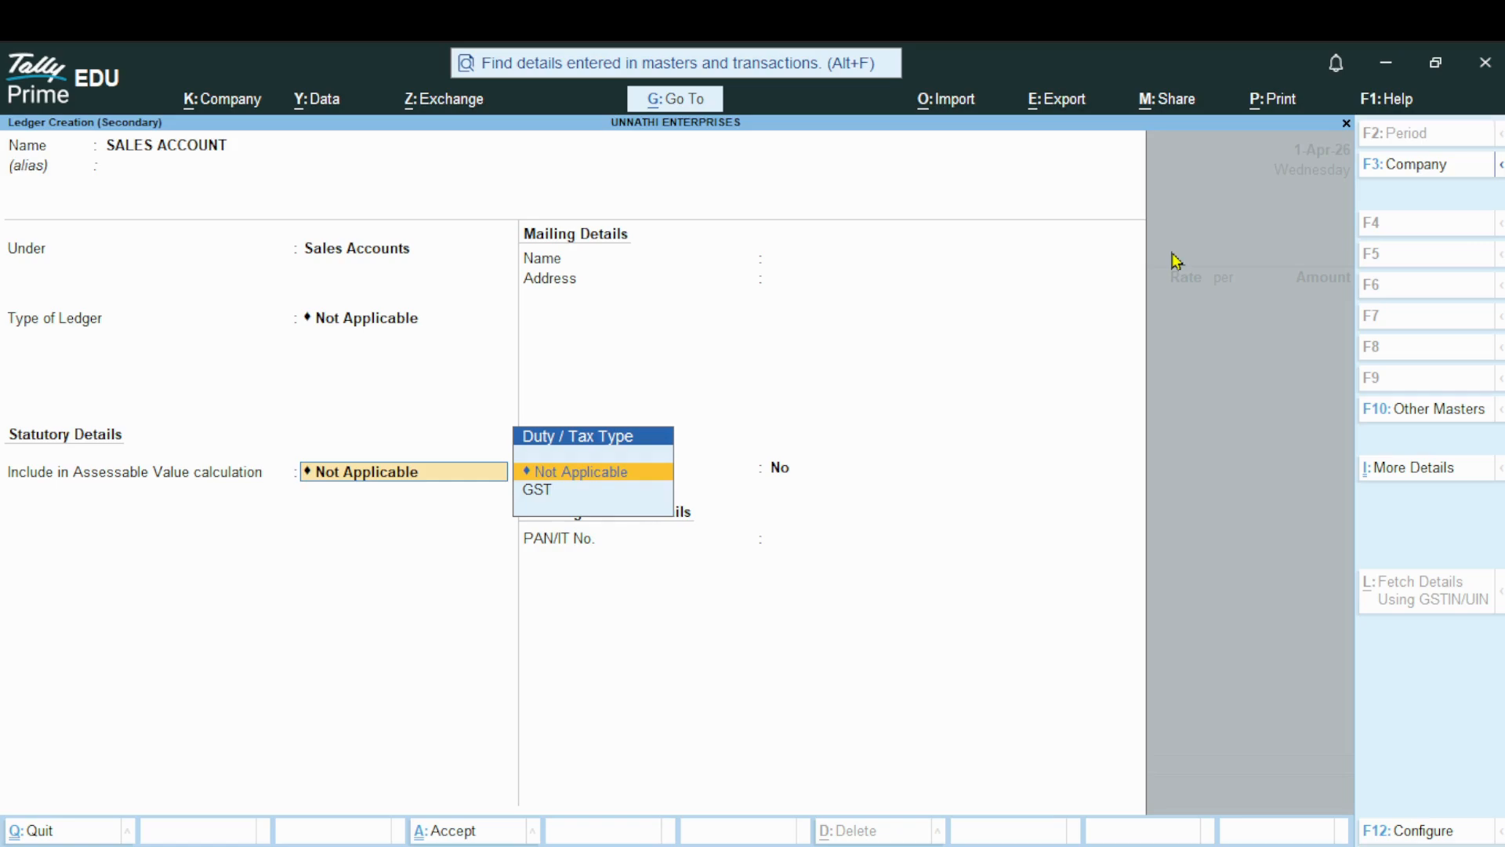
key(Return)
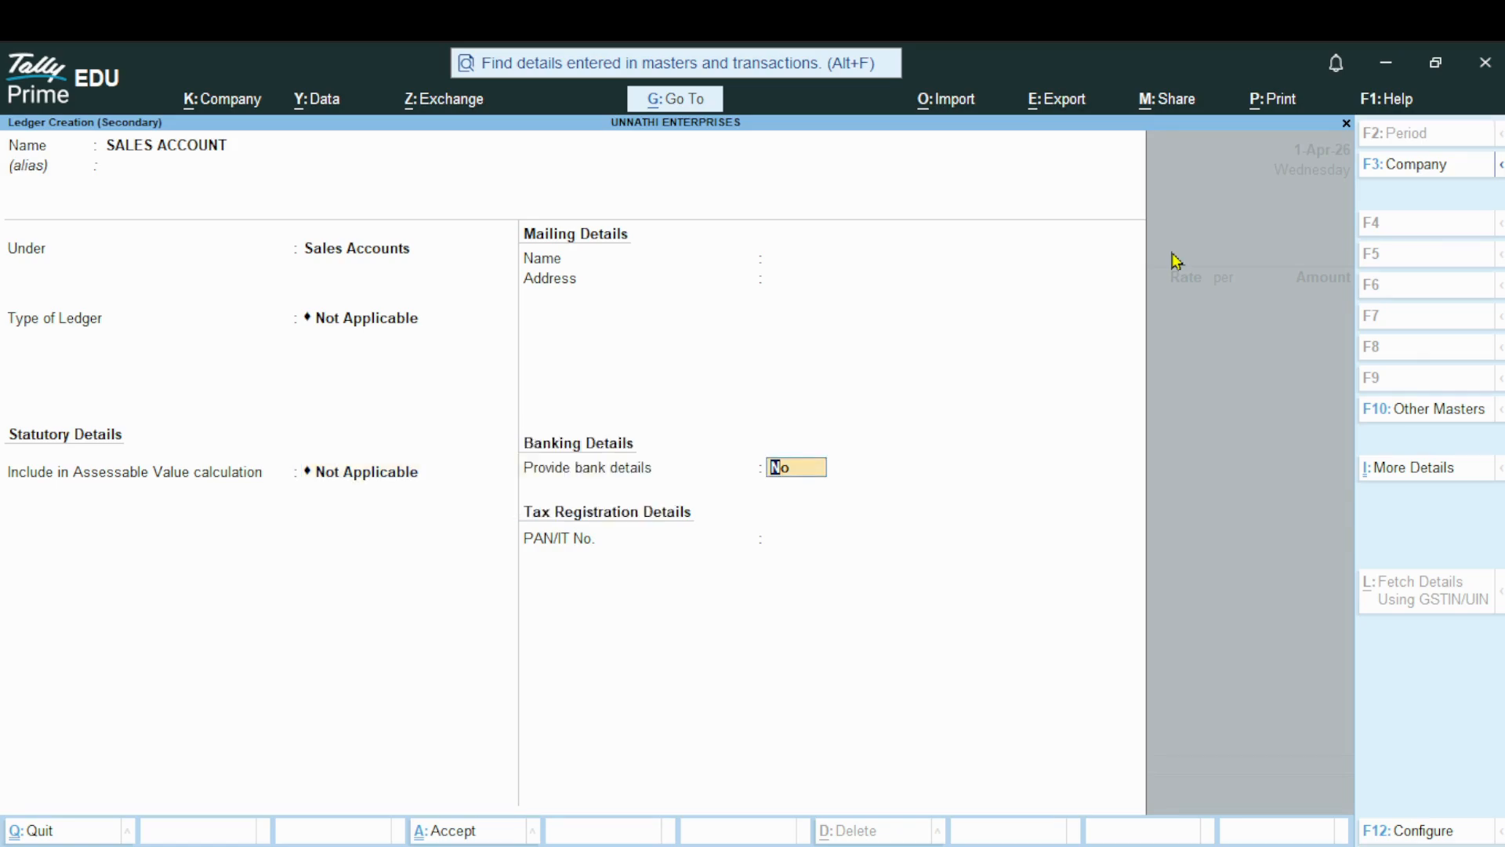
key(Return)
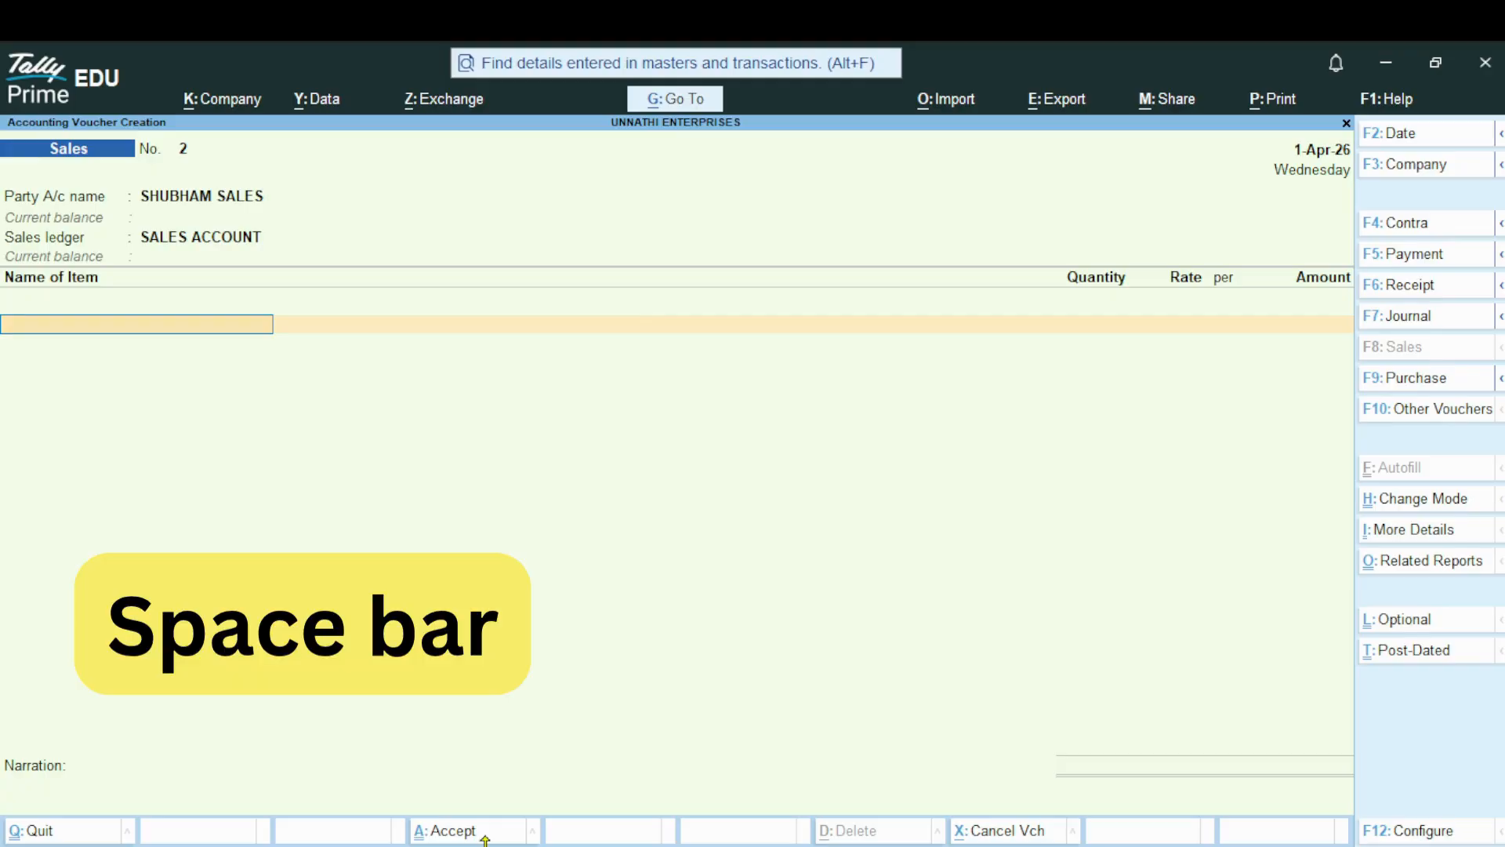
Start a new stock item for the voucher's item line, named I PHONE without an alias, under Primary with nos as its unit
key(space)
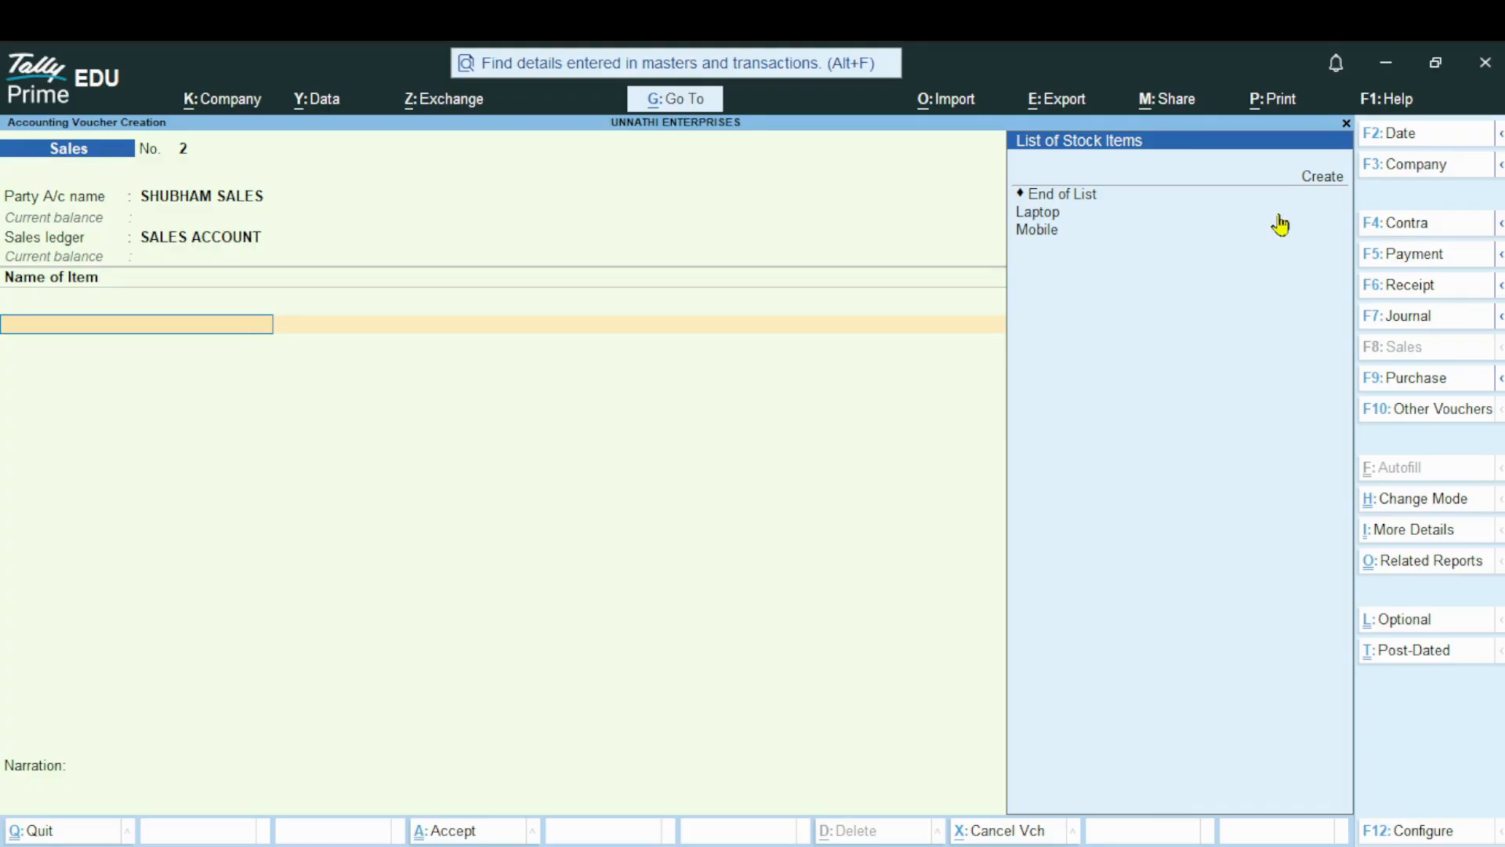
click(1318, 185)
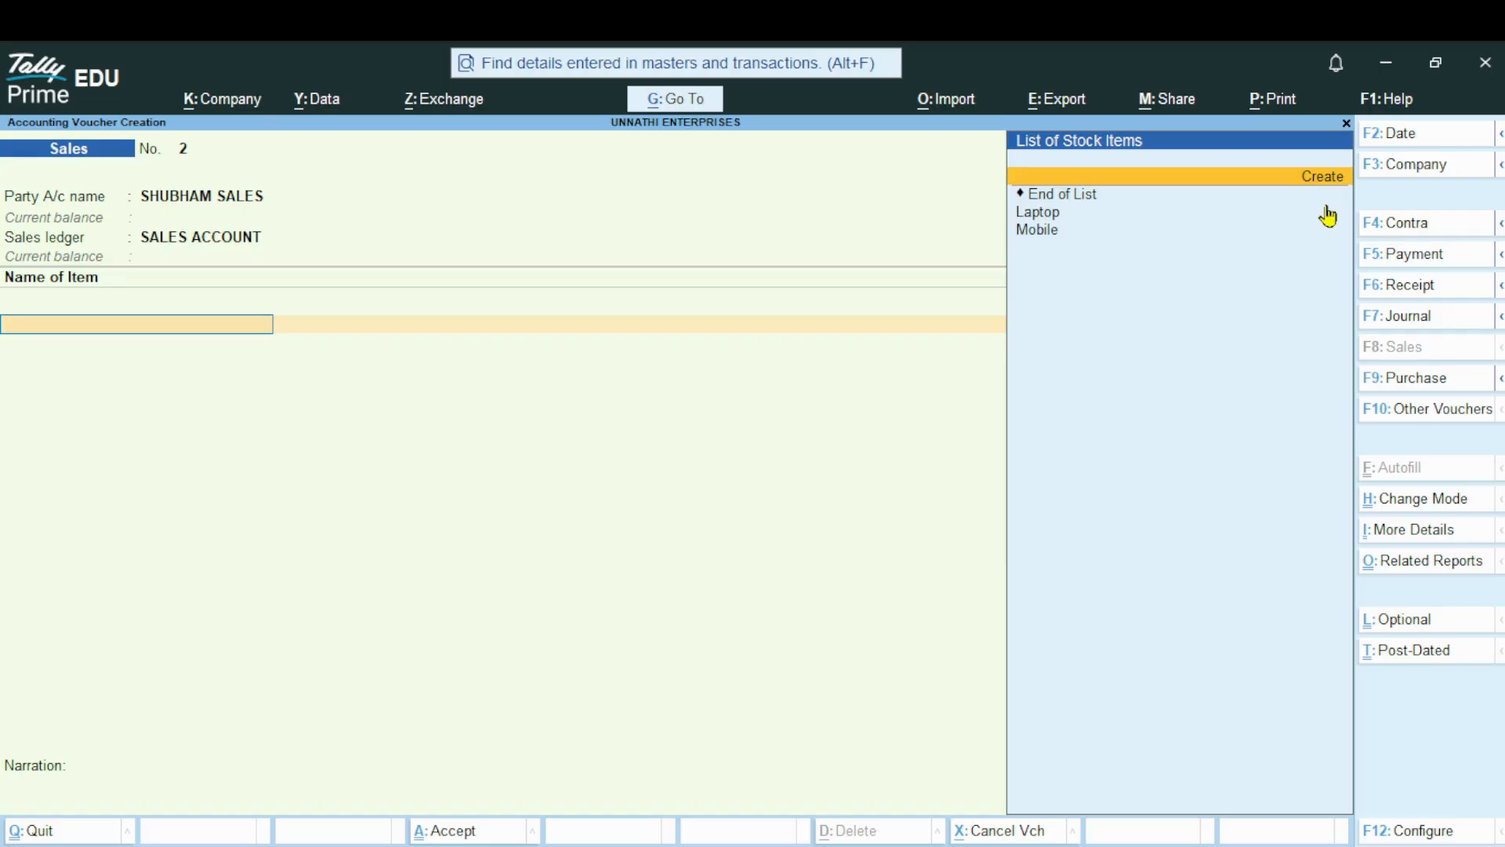
key(Return)
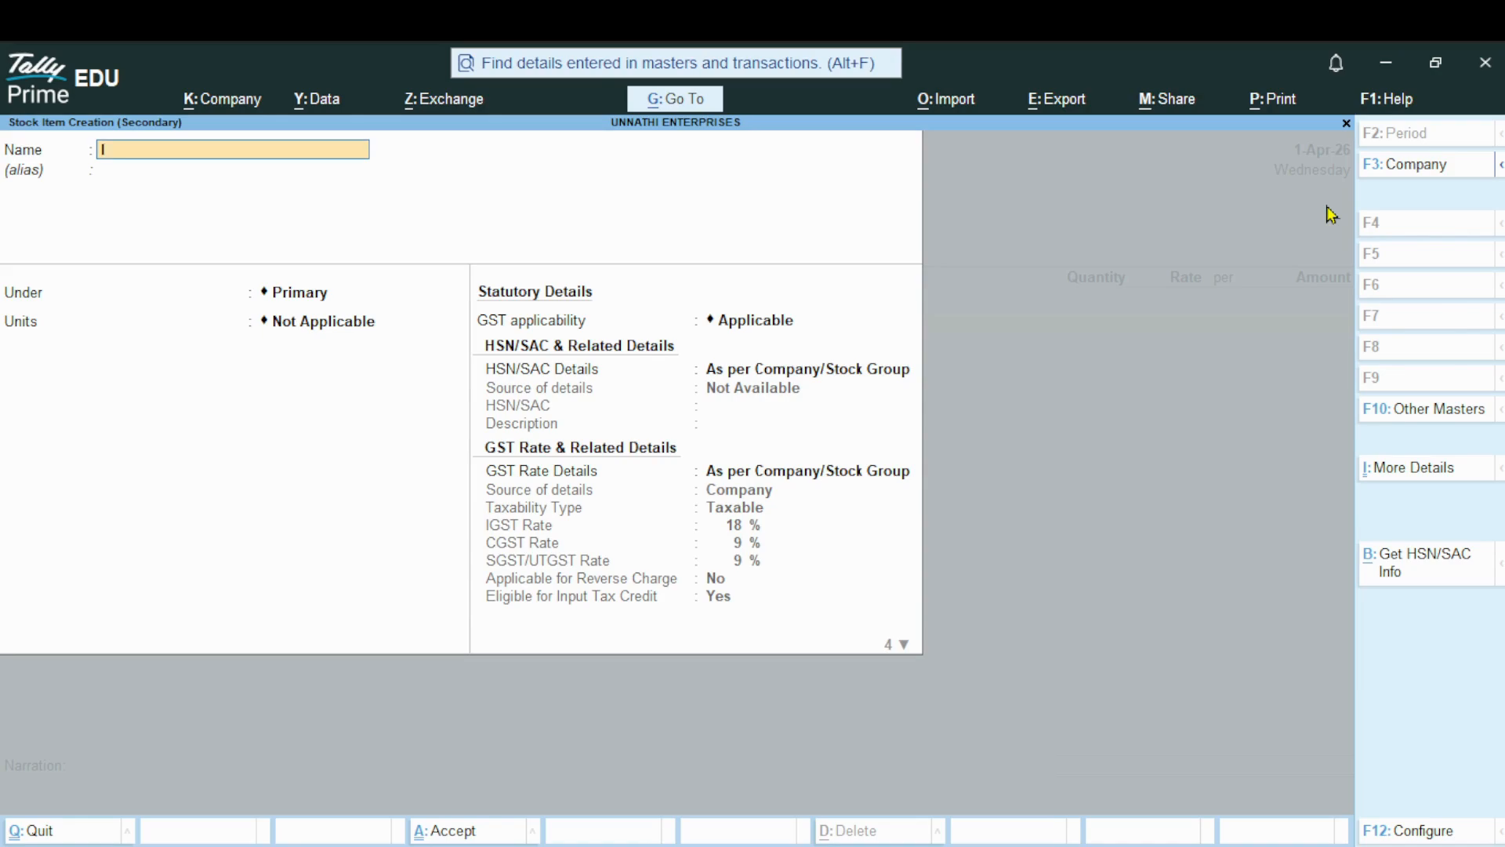
text(I PHONE)
key(Return)
key(Return)
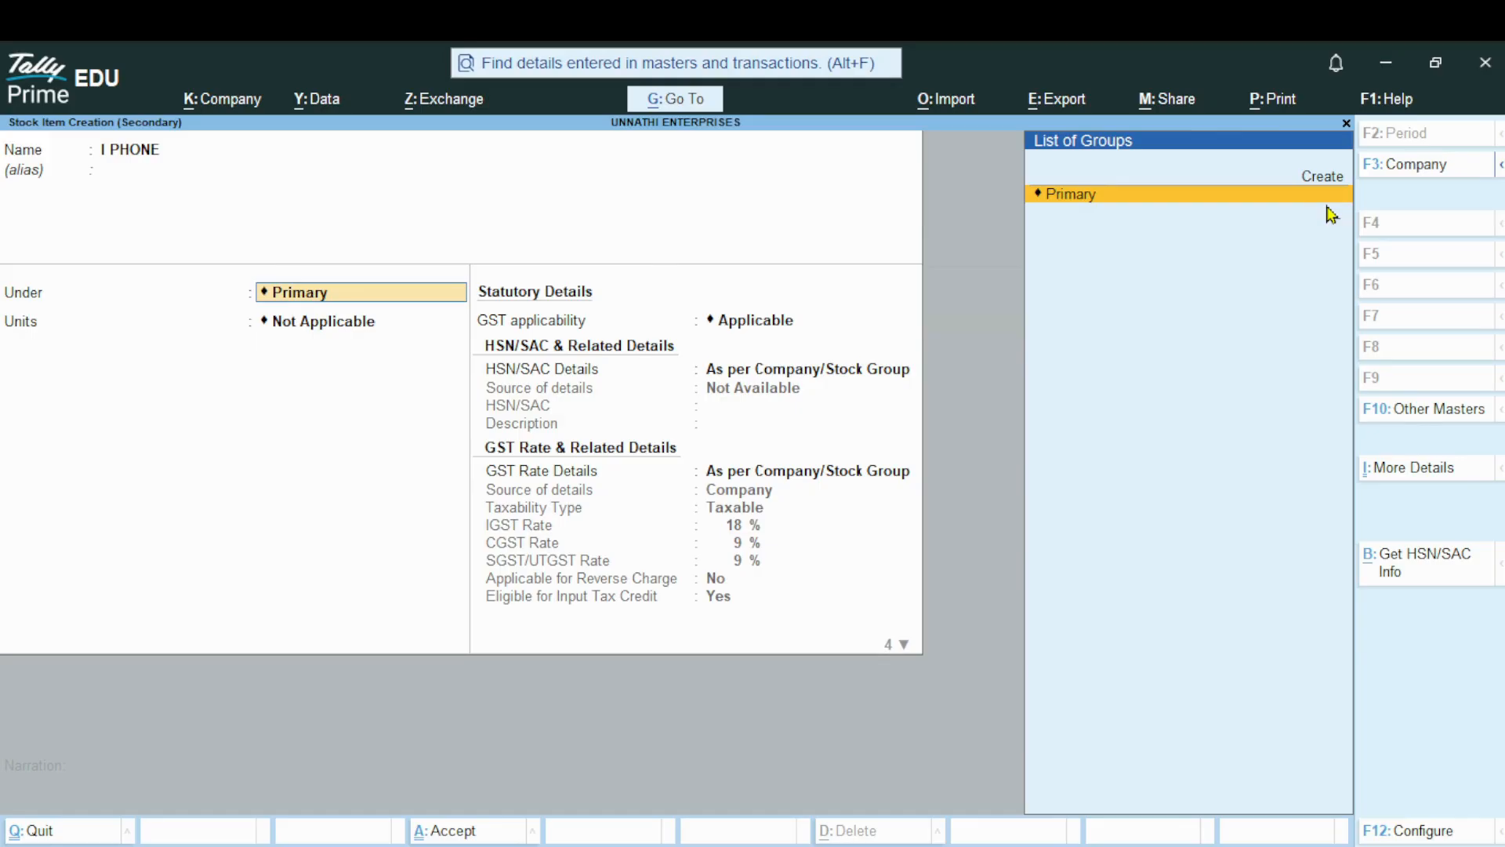
key(Return)
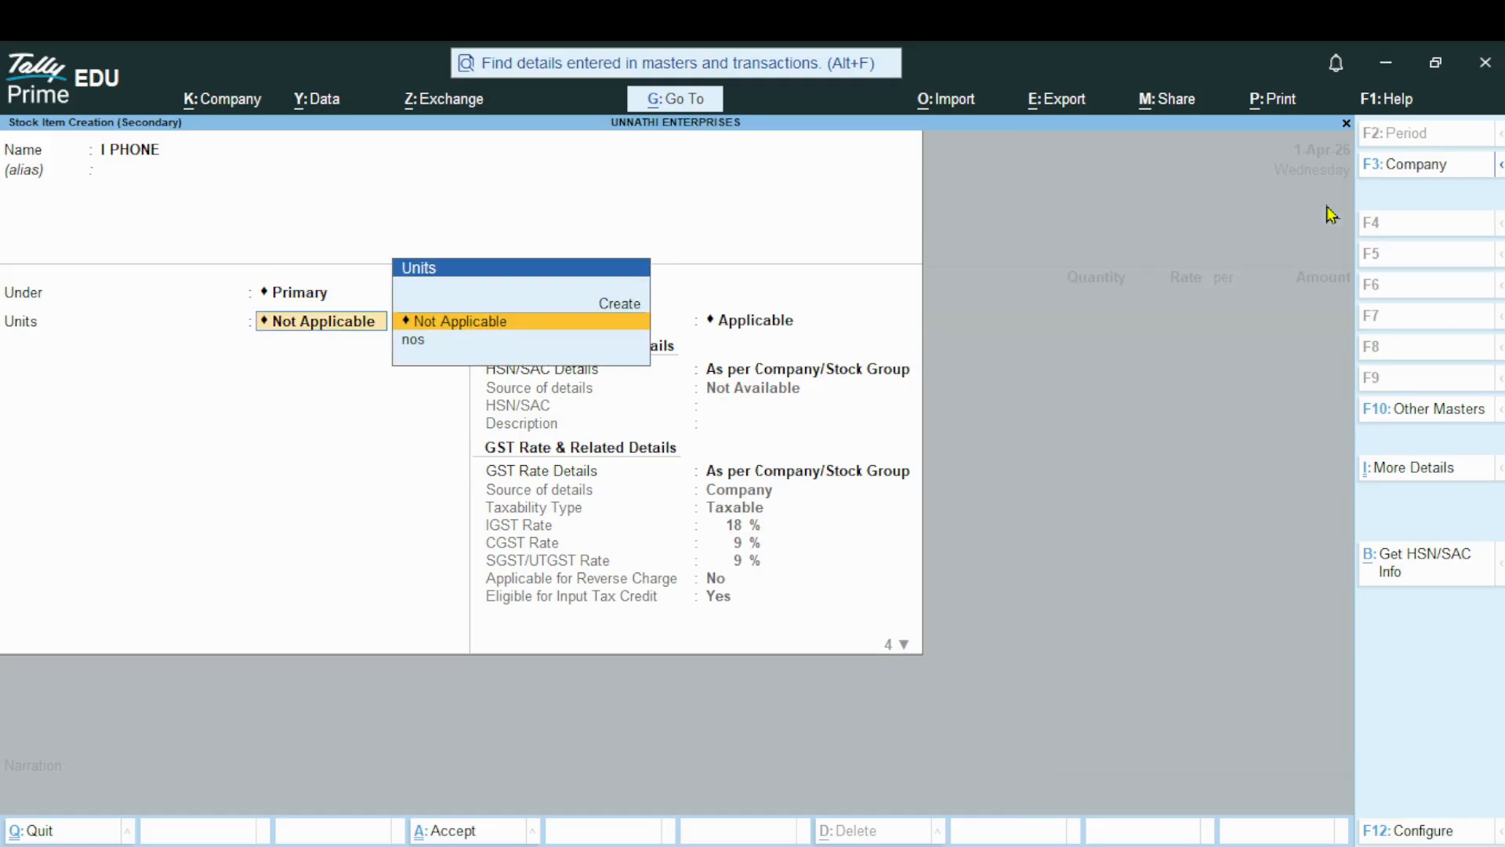
key(Down)
key(Return)
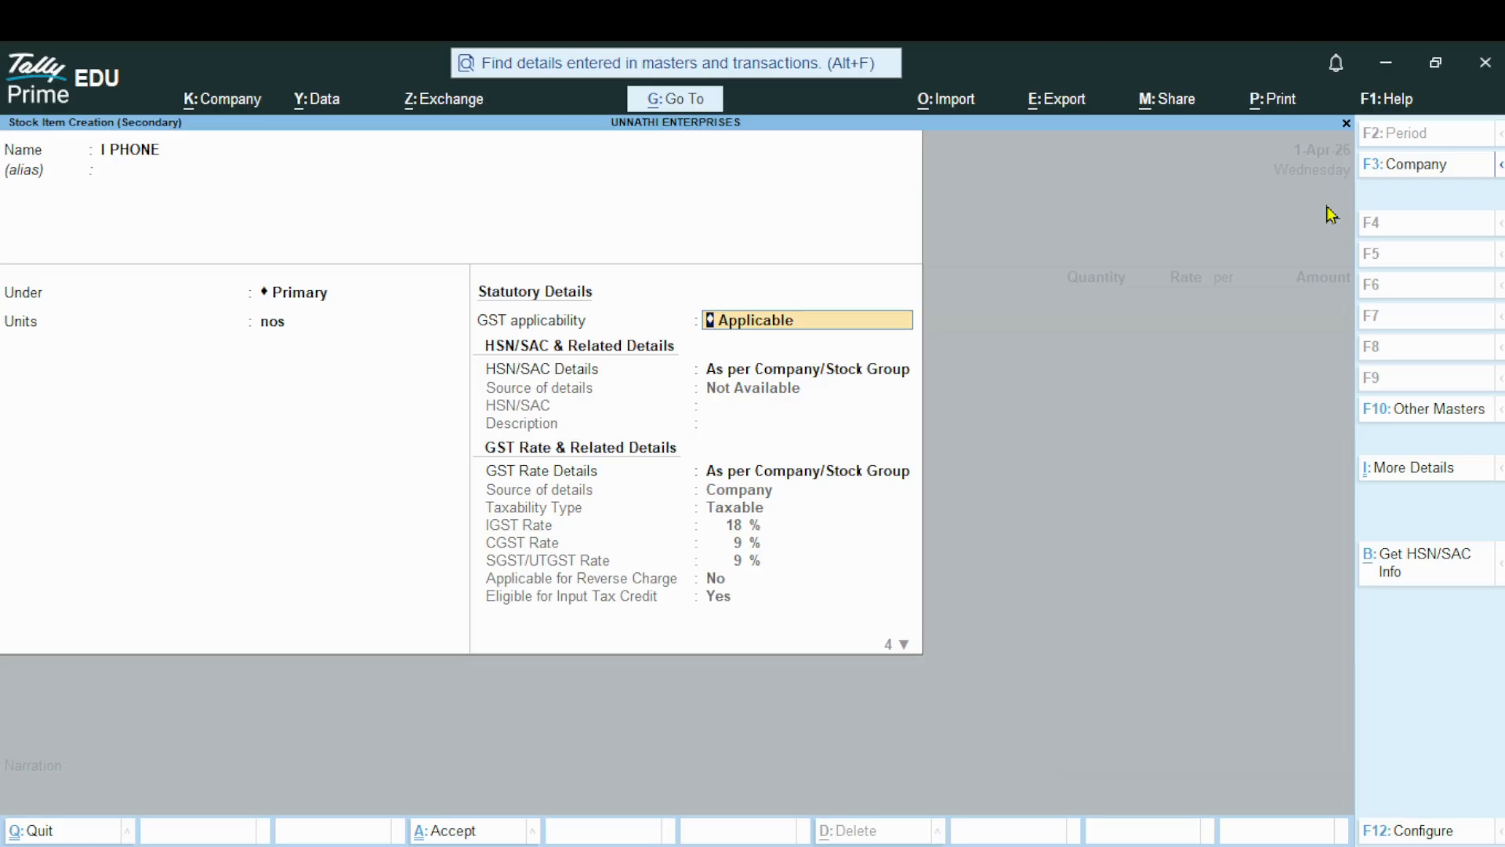
Keep GST Applicable for I PHONE, choose Specify Details Here for HSN/SAC, enter 12345678, and leave the description blank
key(Return)
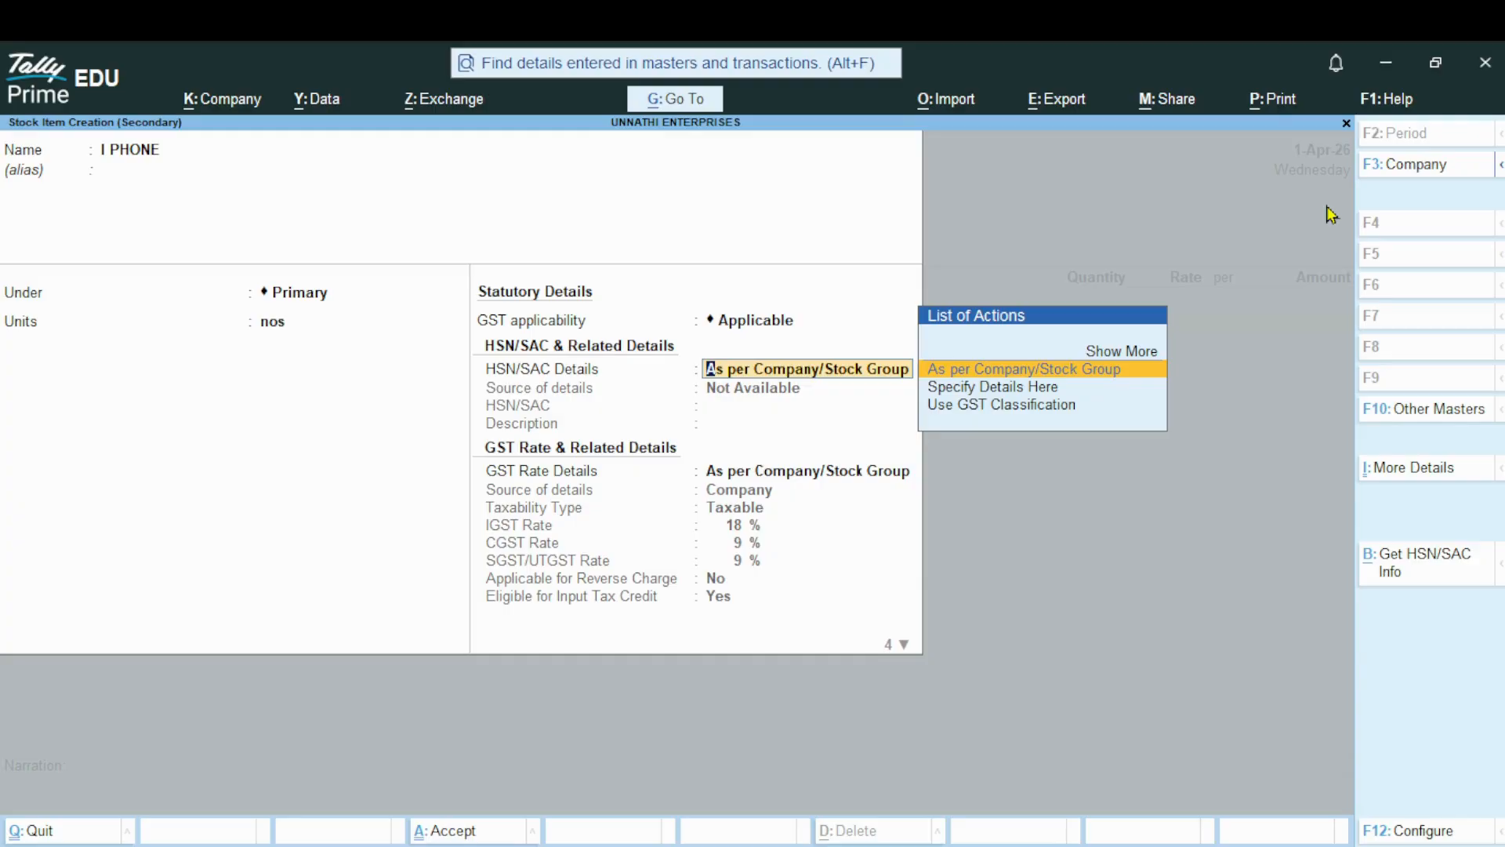
key(Down)
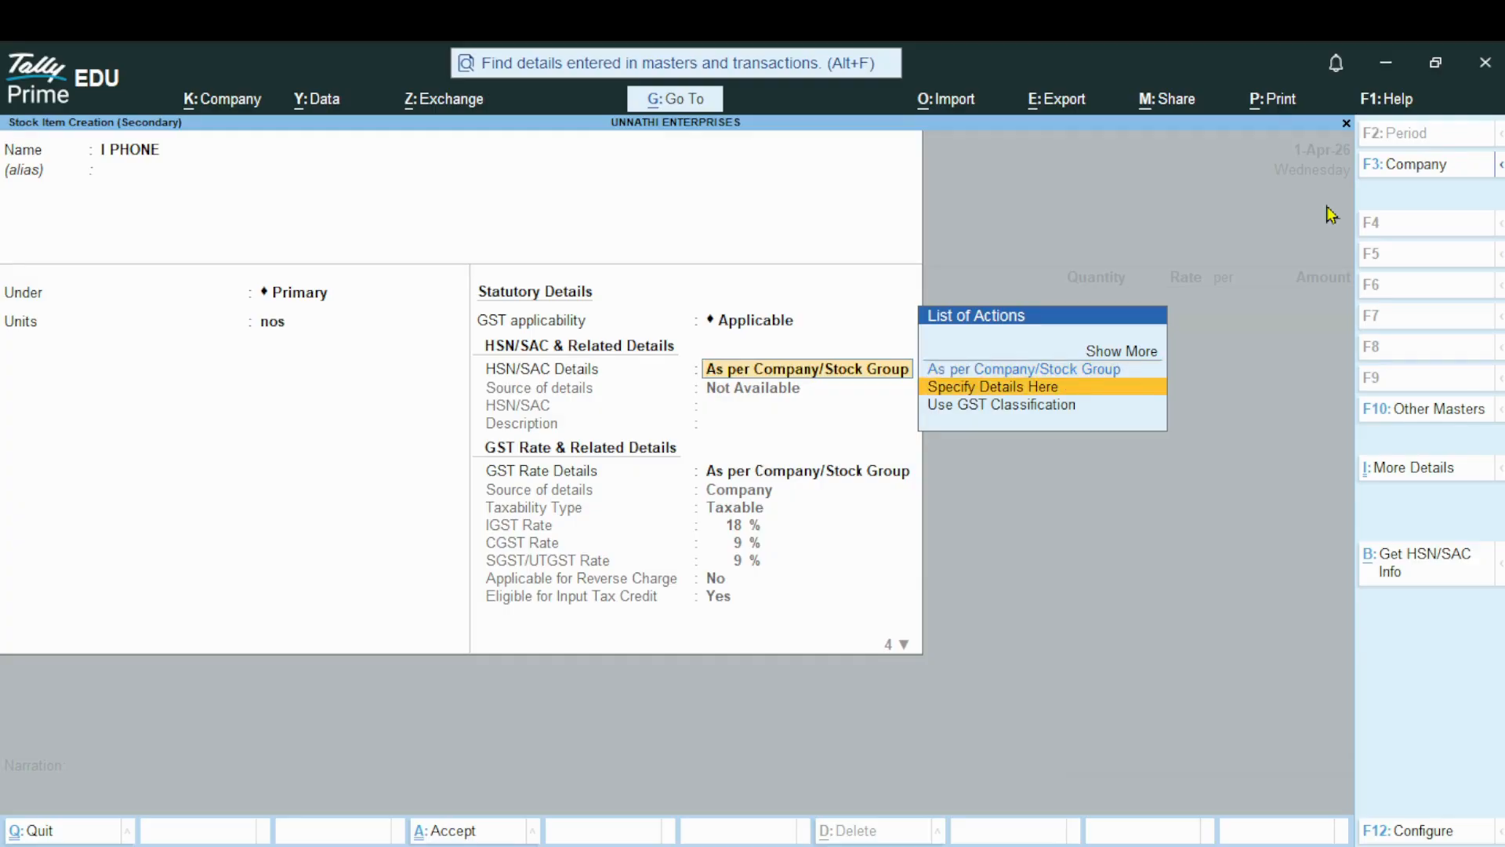
key(Return)
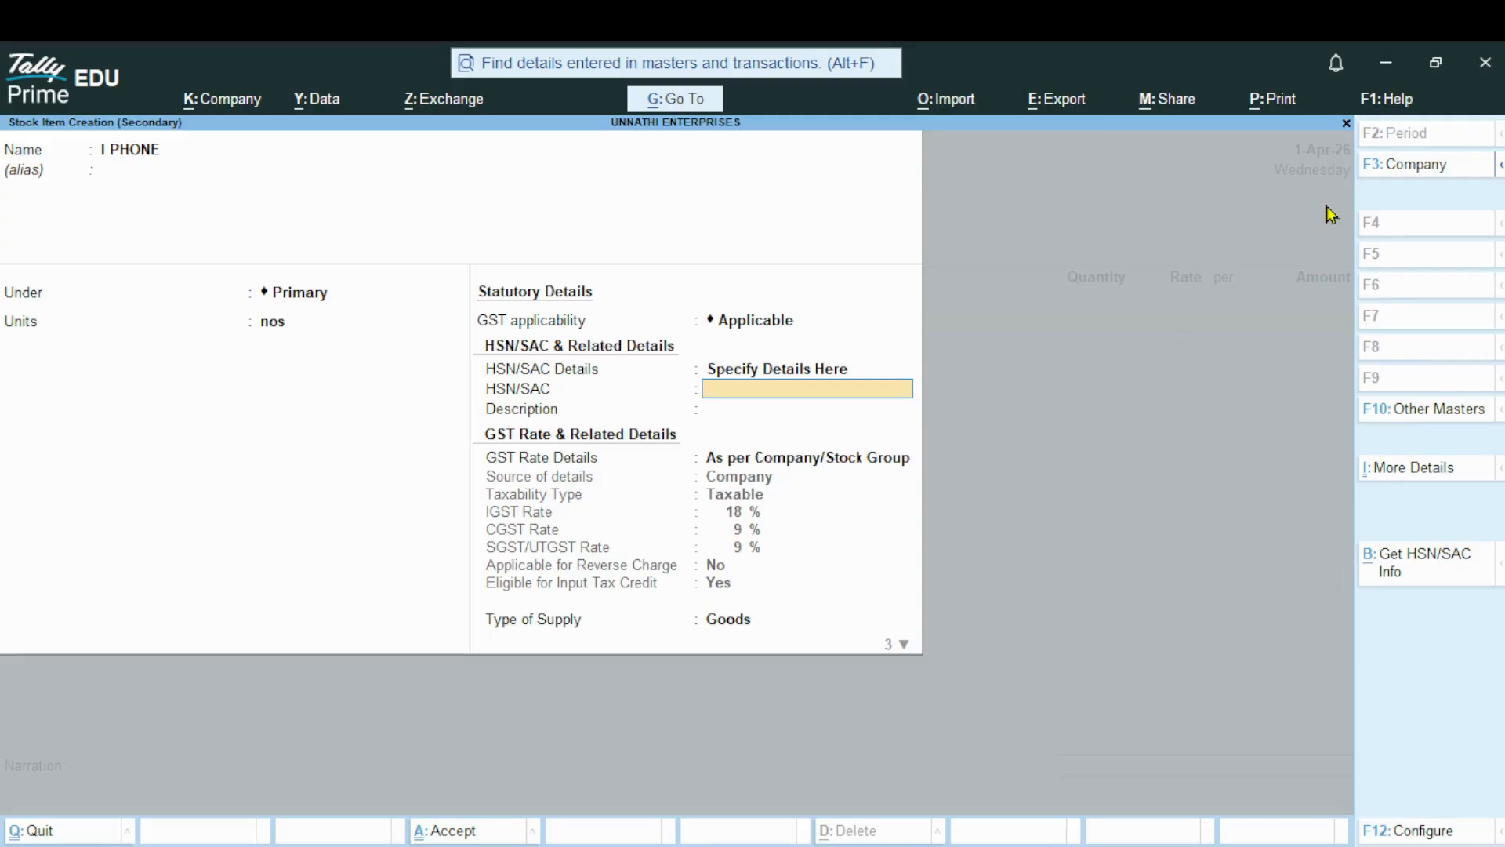
text(12345678)
key(Return)
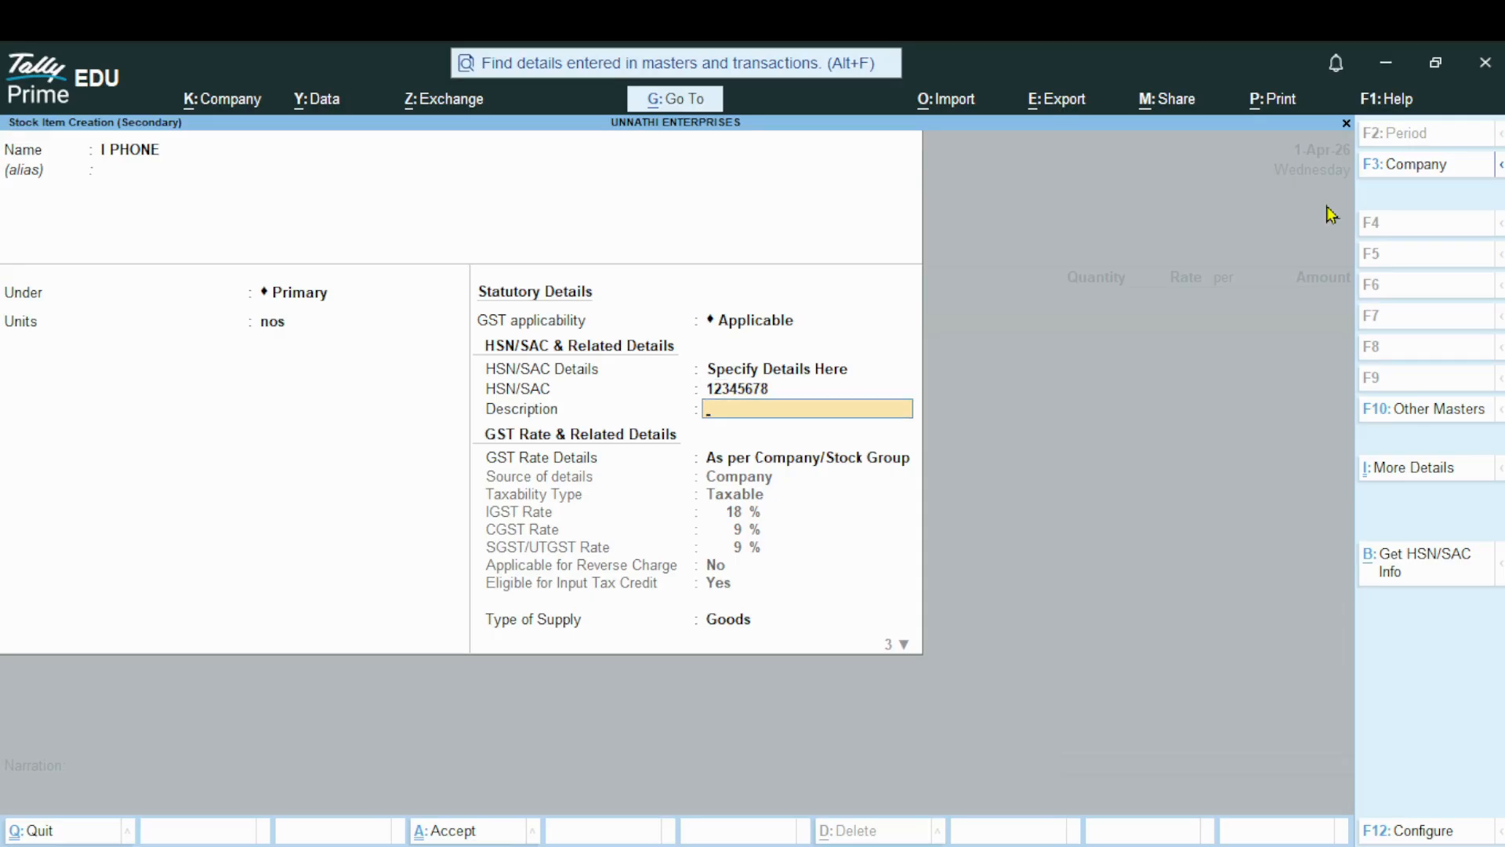
key(Return)
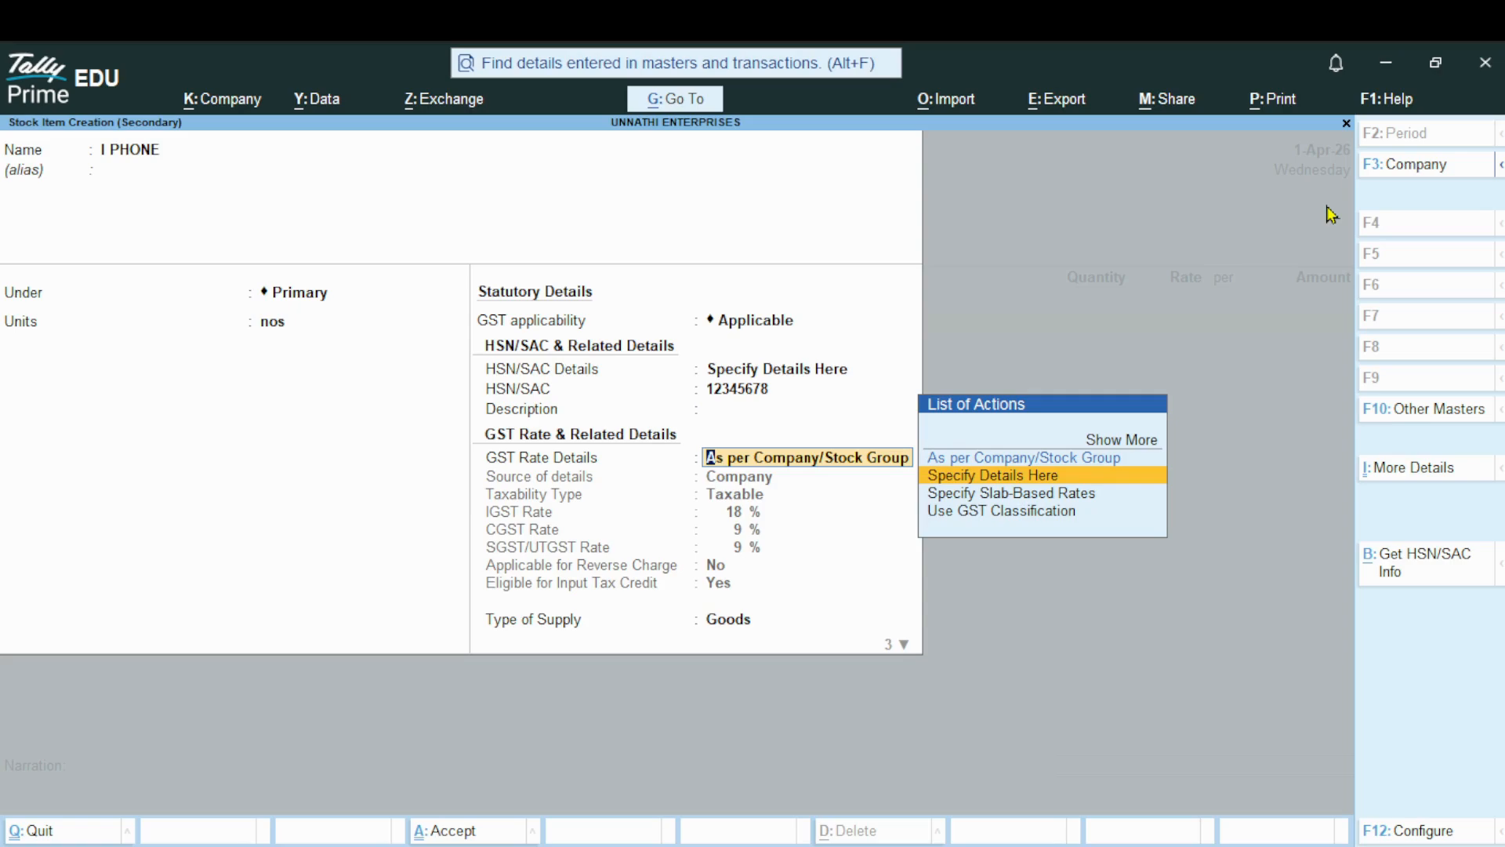
Specify I PHONE's GST rate details directly as Taxable with 18% IGST, accepting 9% CGST and 9% SGST/UTGST
key(Return)
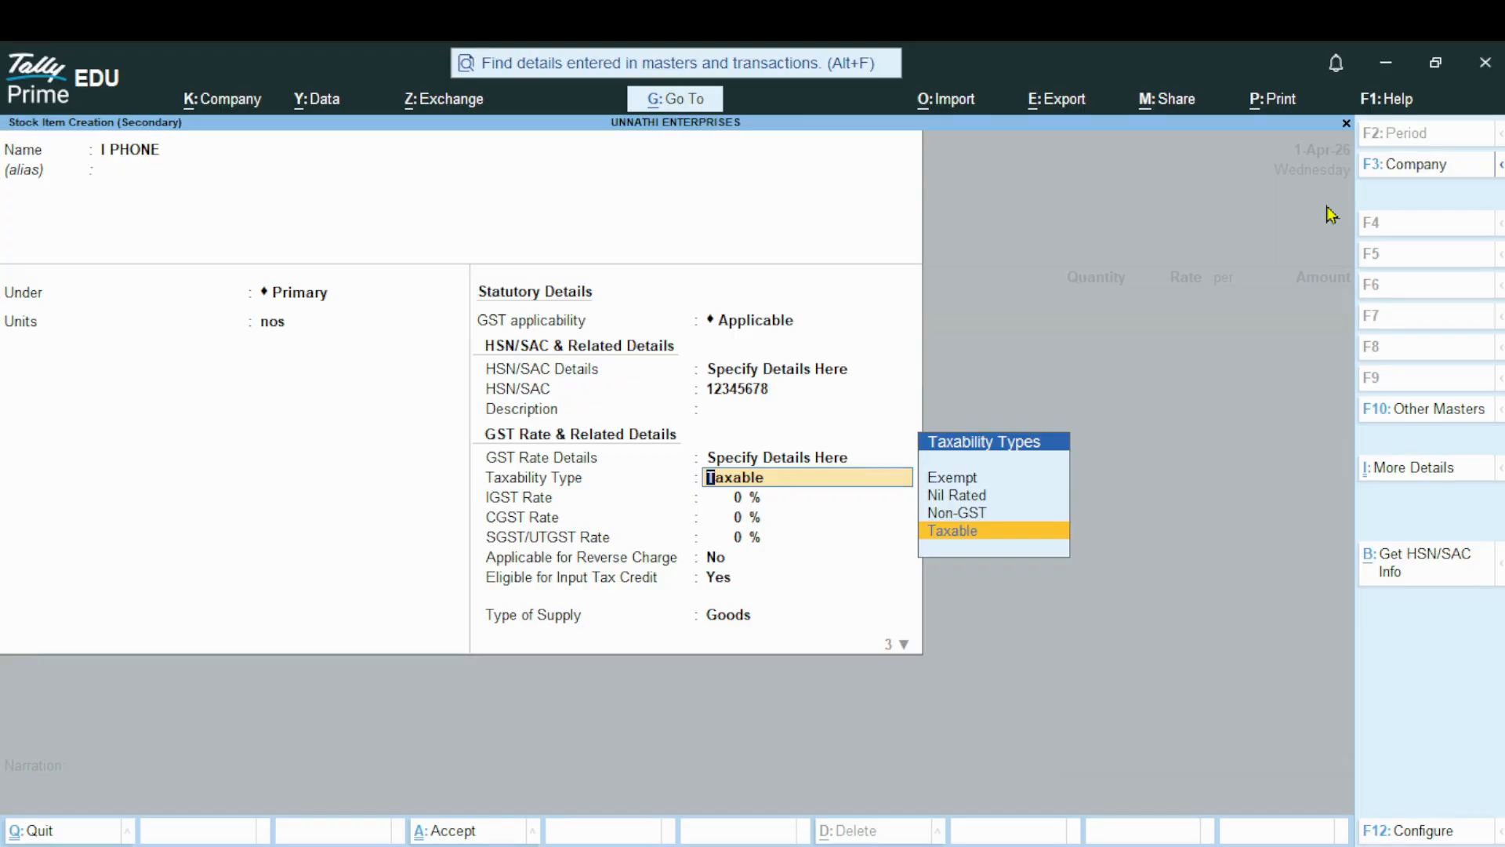
key(Return)
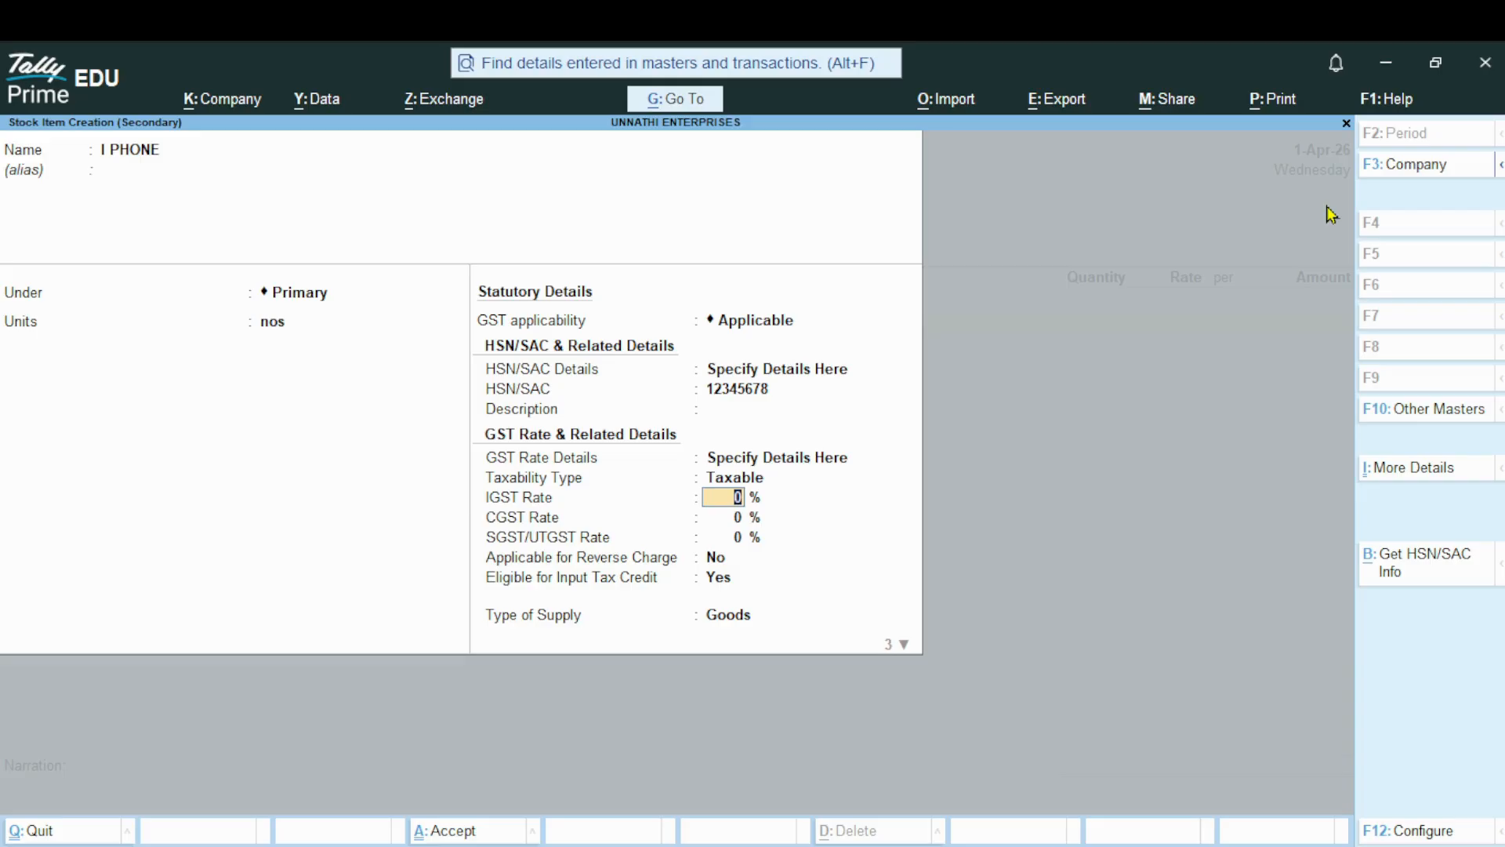
text(18)
key(Return)
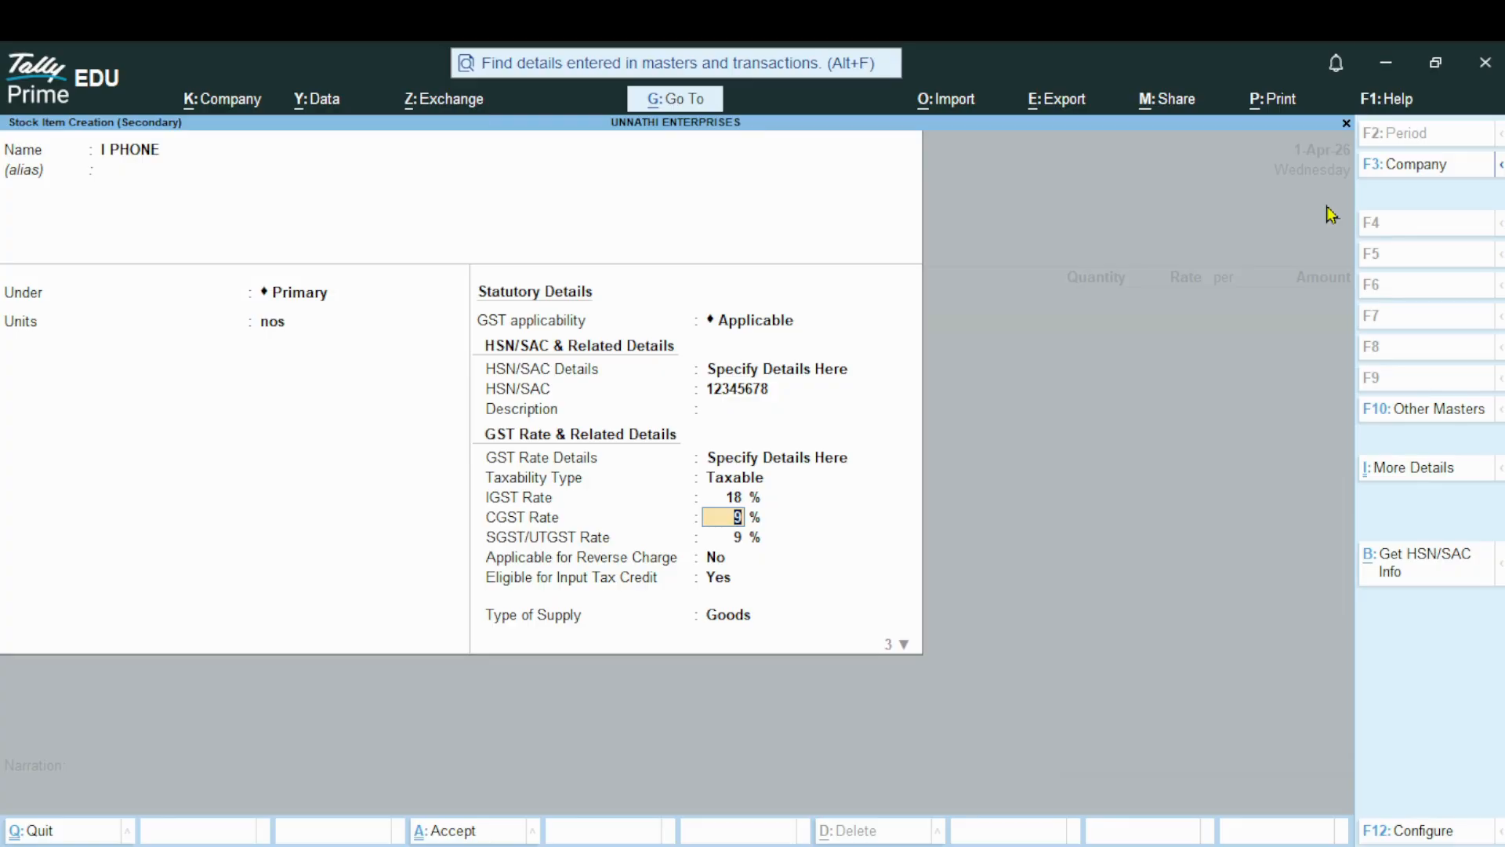
key(Return)
key(Return)
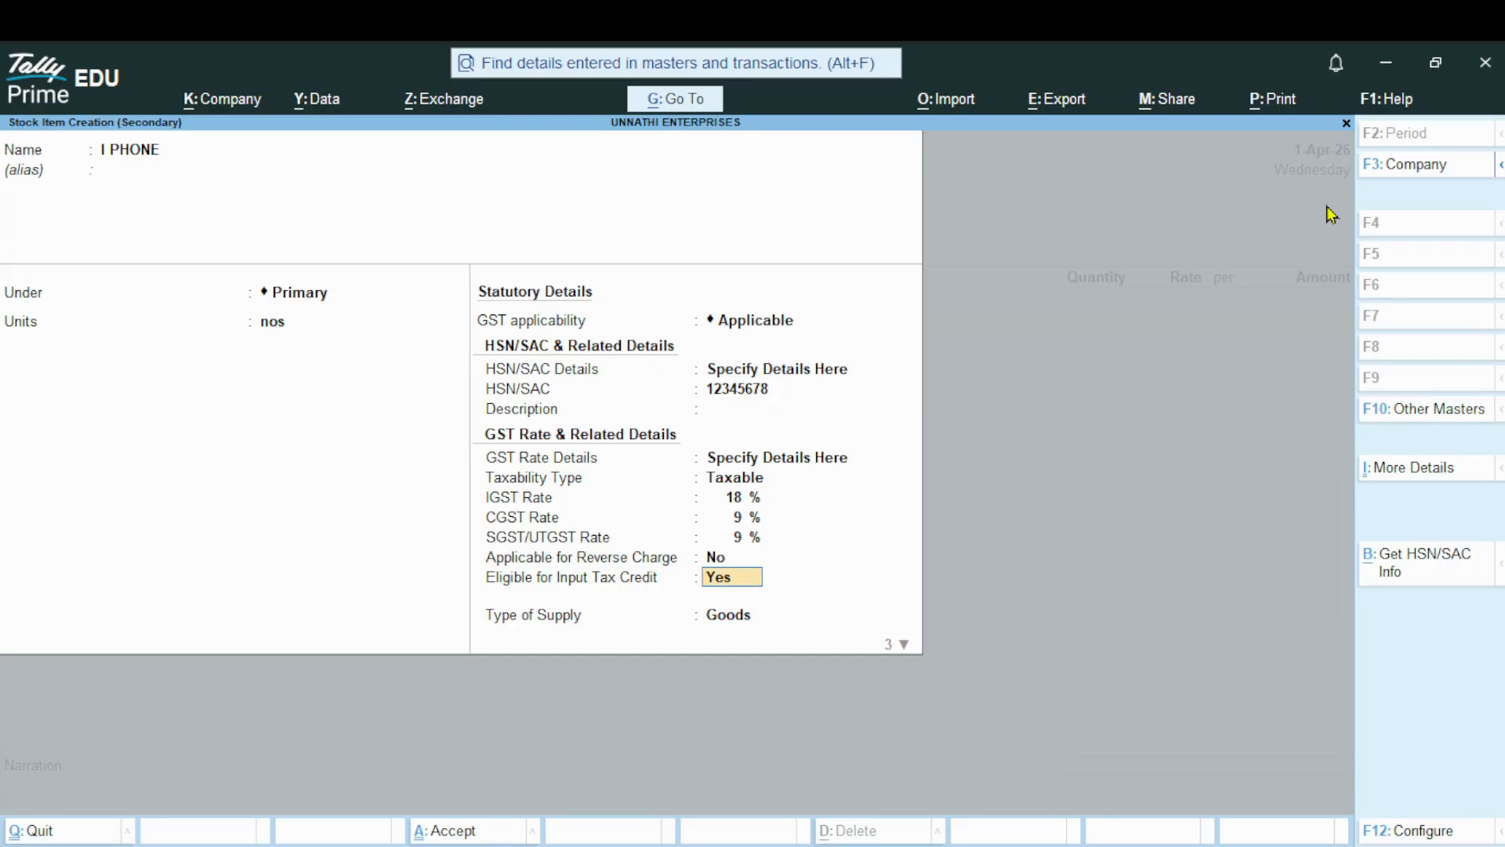
Keep input tax credit eligibility at Yes and supply type Goods, leave the rate of duty unfilled, and save the I PHONE item
key(Return)
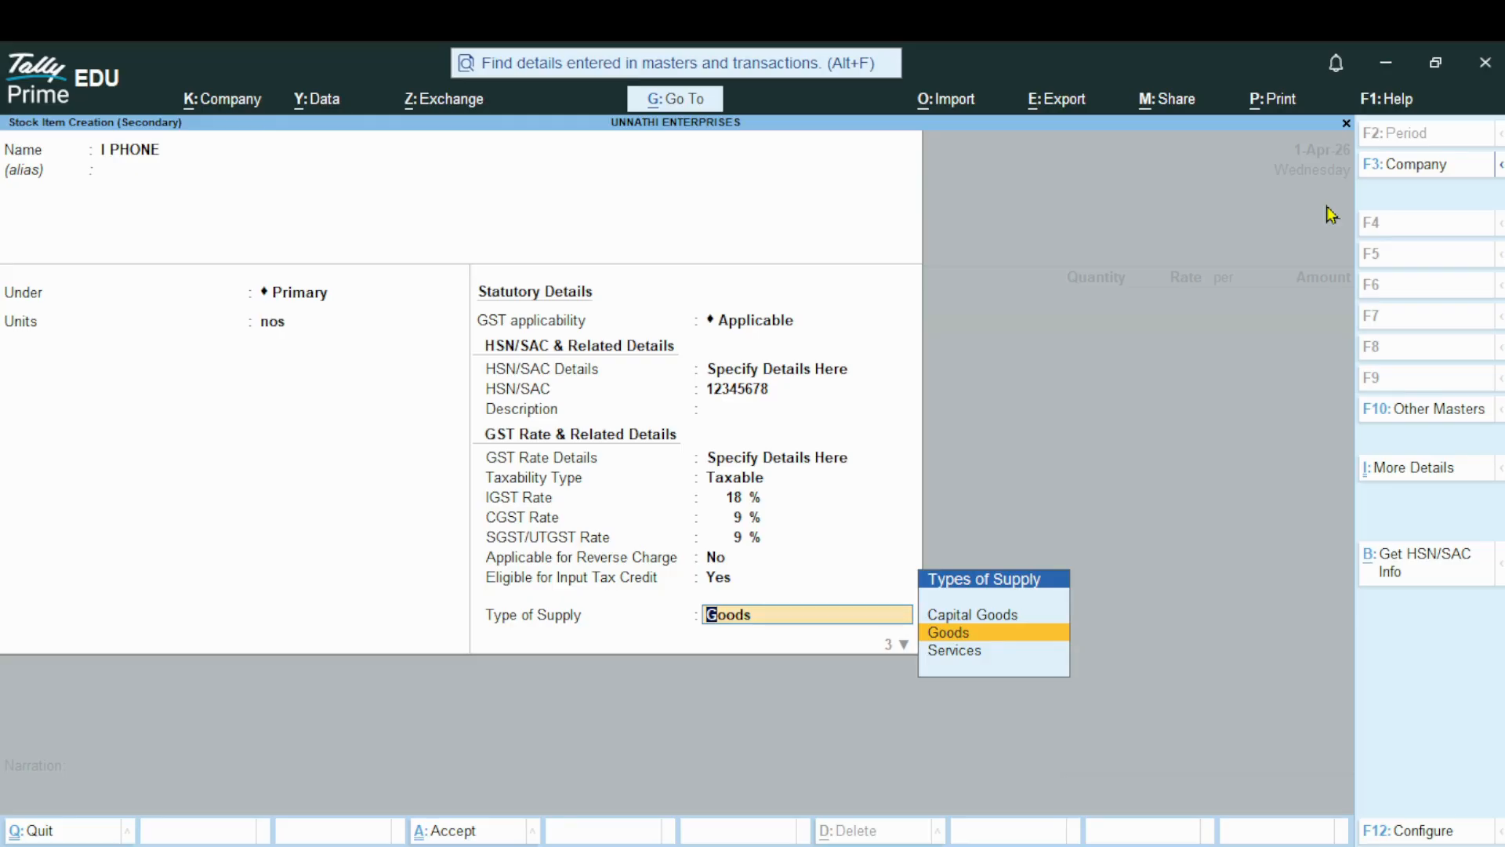
key(Return)
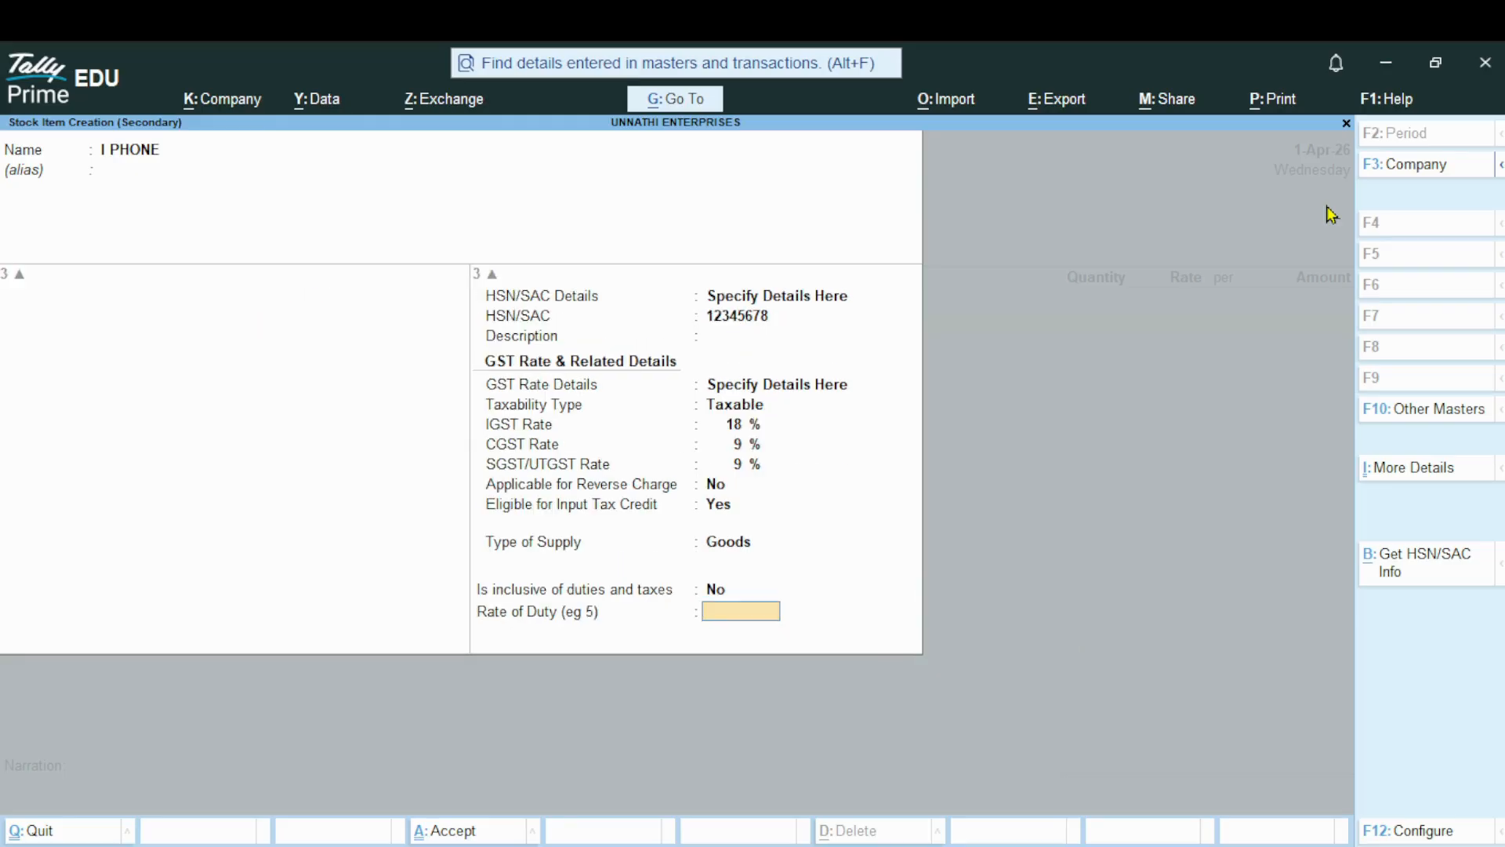
key(Return)
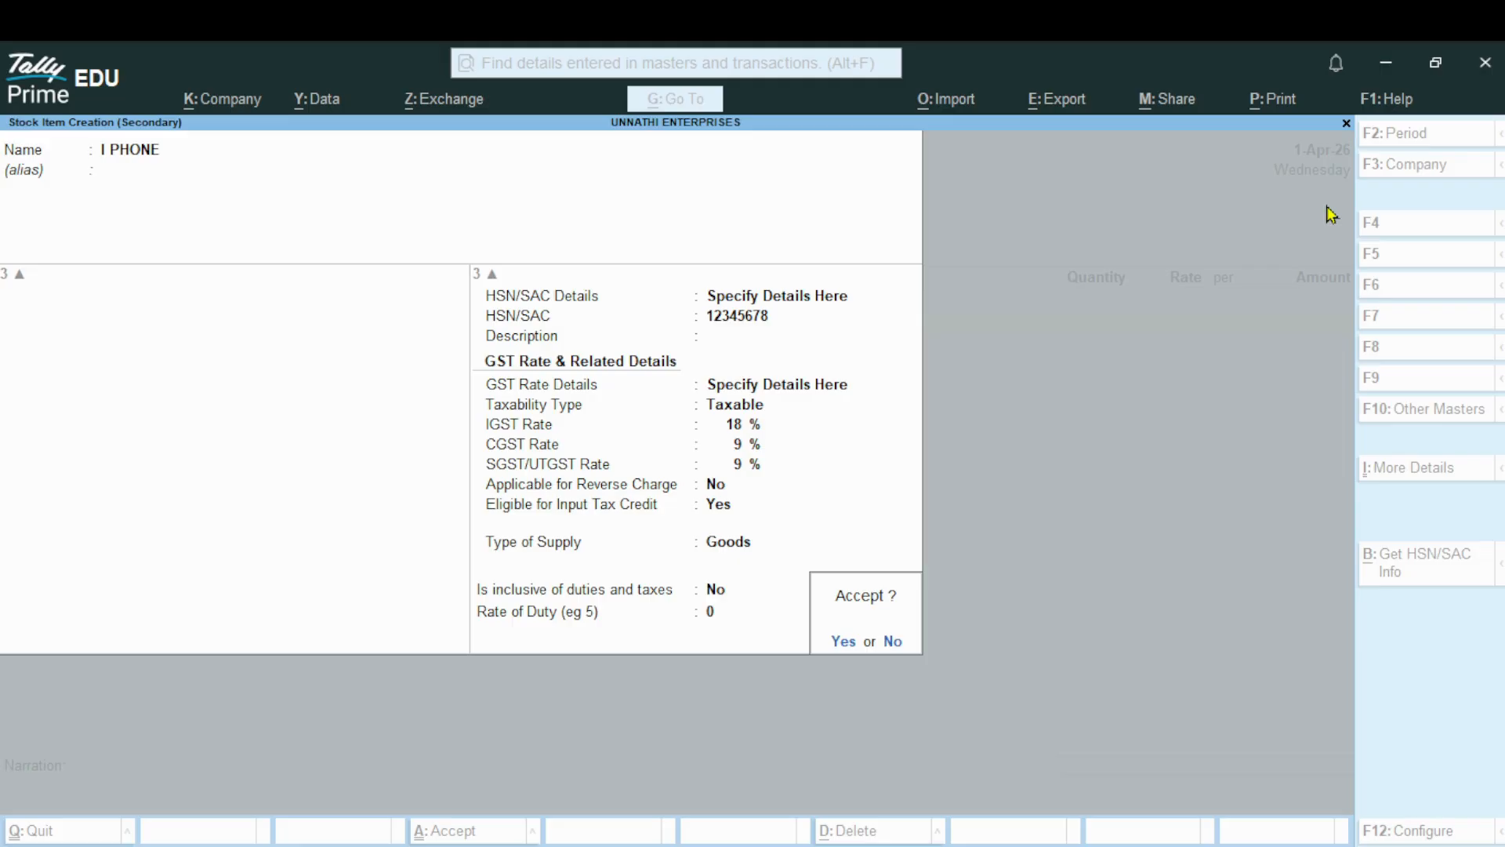
key(Return)
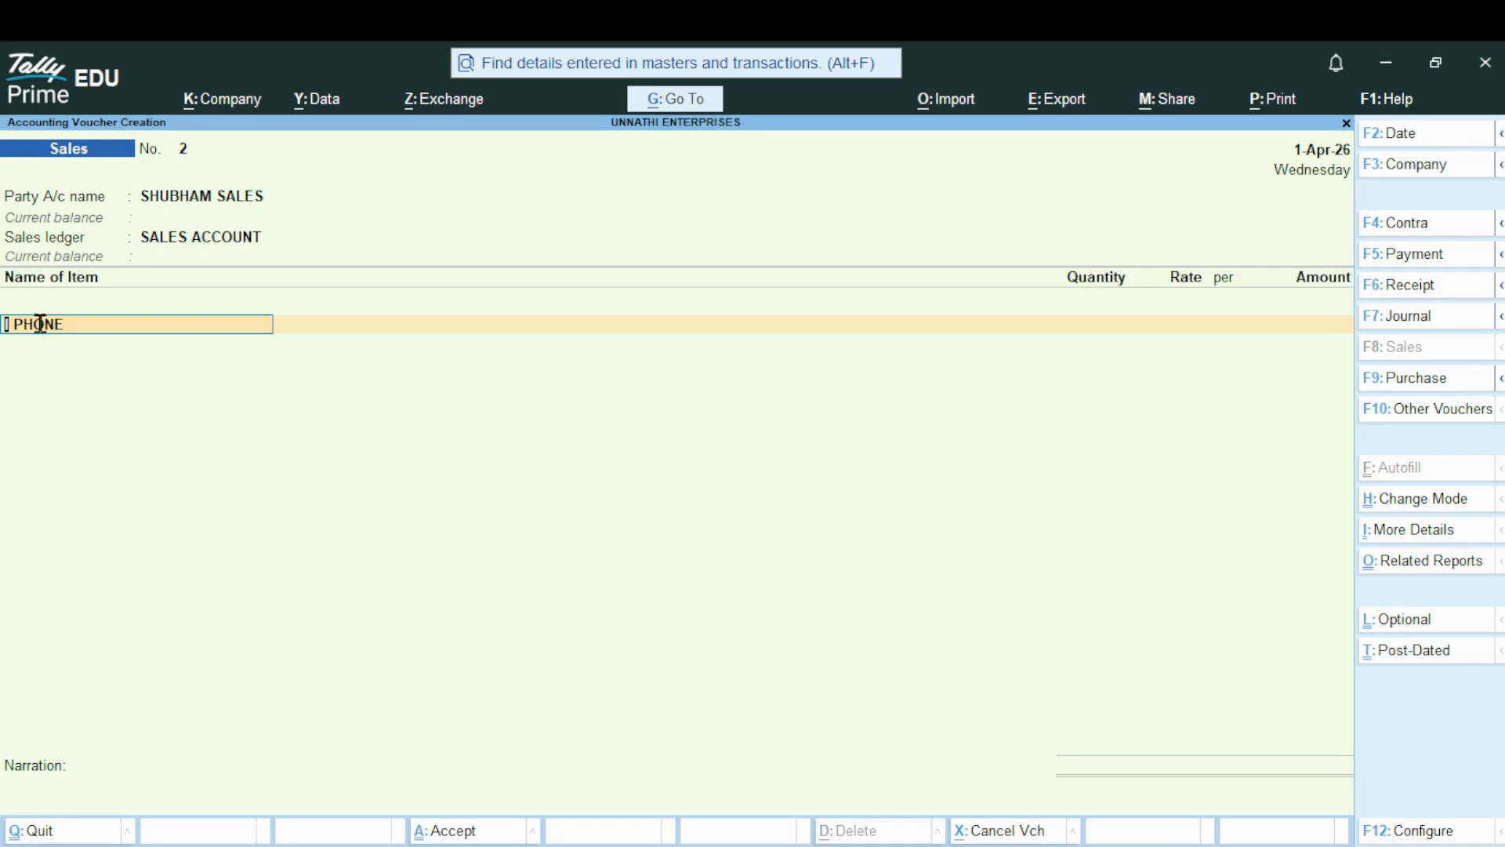
Fill the I PHONE line of the sales voucher with a quantity of 5 nos at a rate of 35,000 per nos
key(Return)
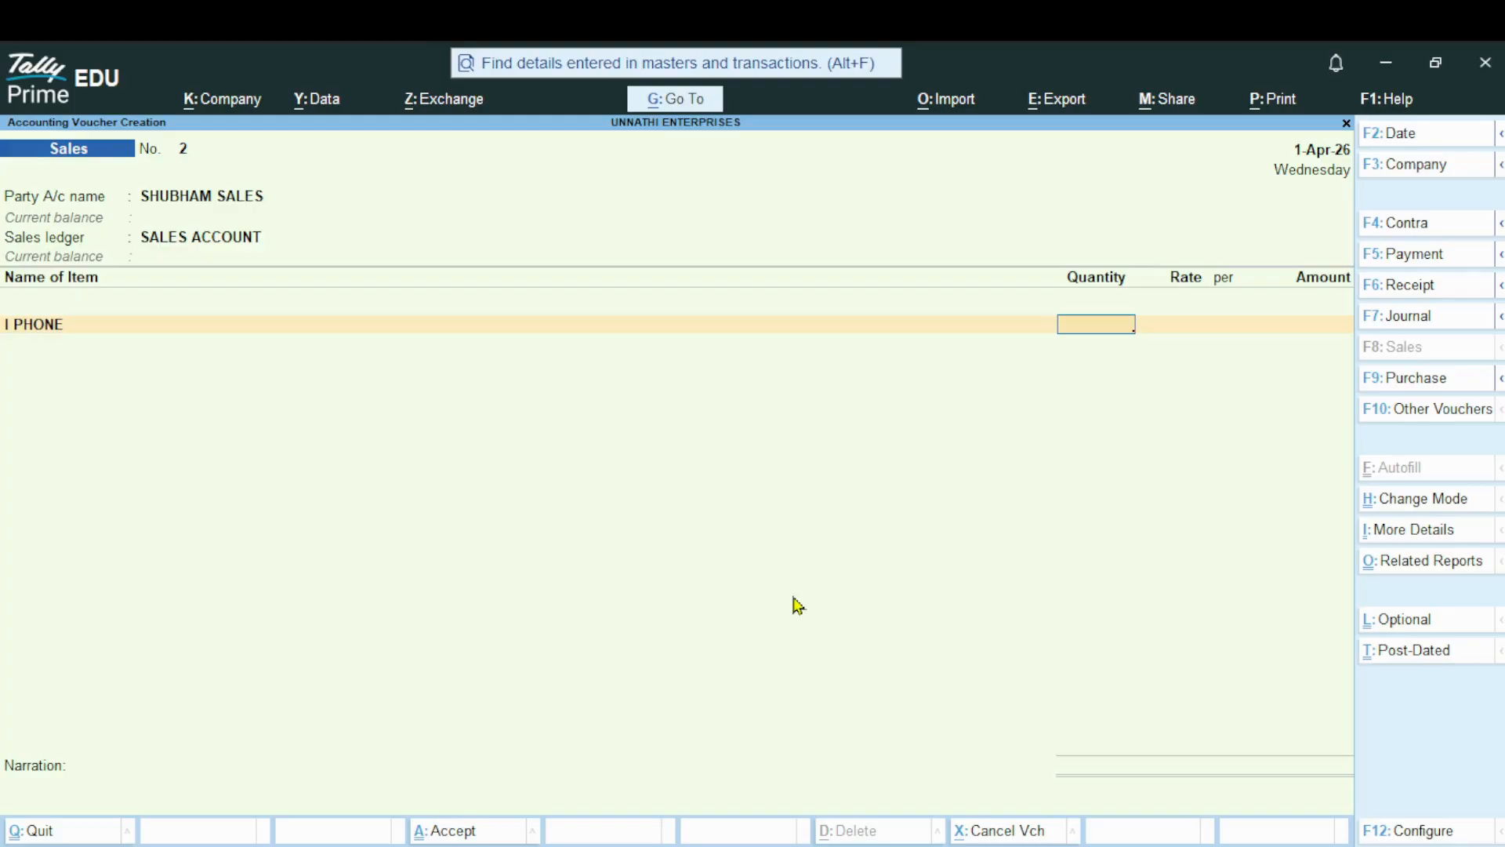
text(5)
key(Return)
text(35)
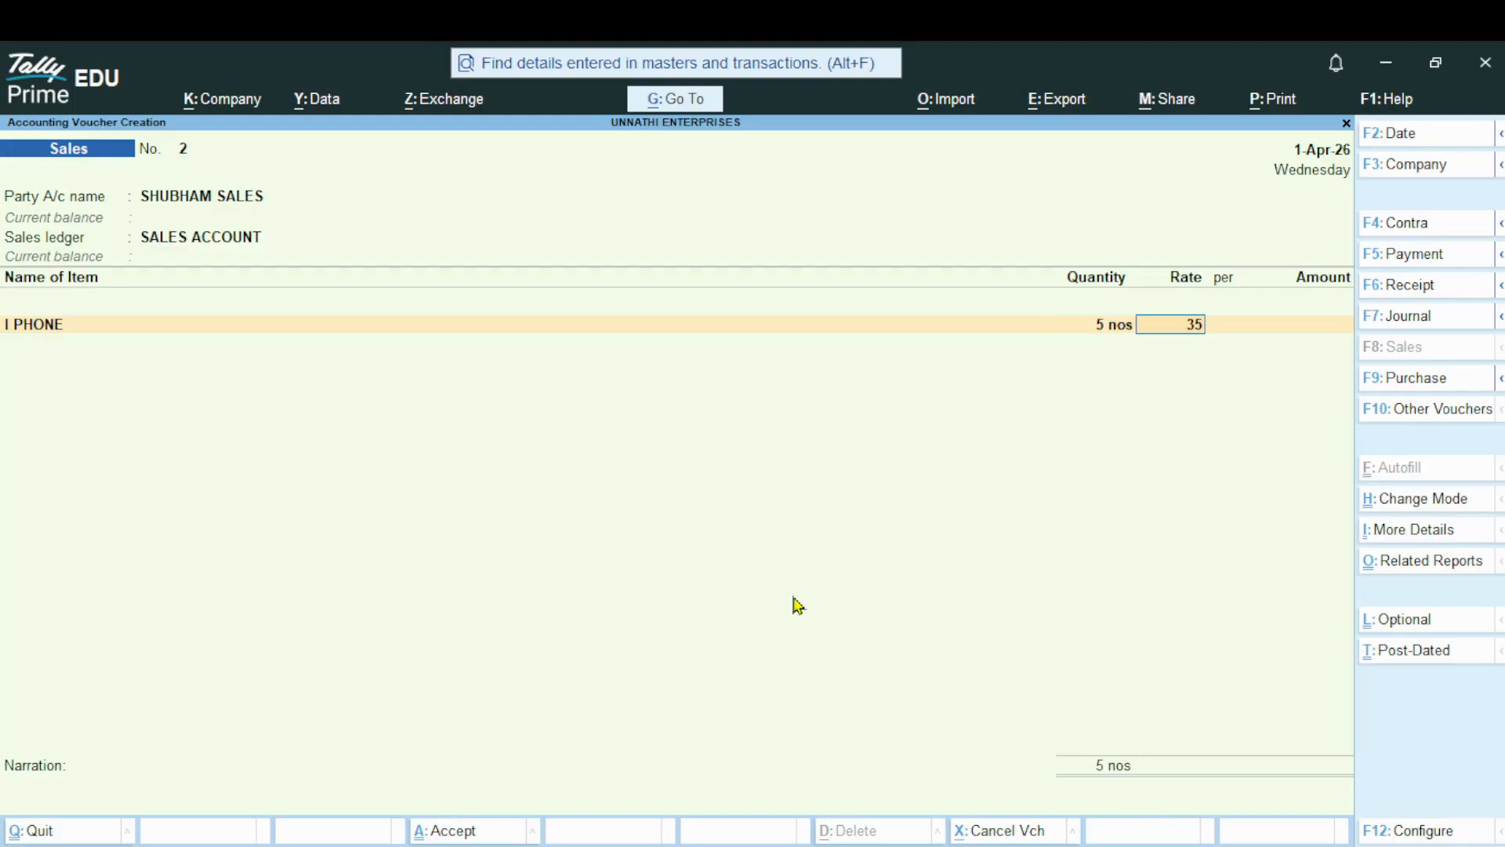
text(,000)
key(Return)
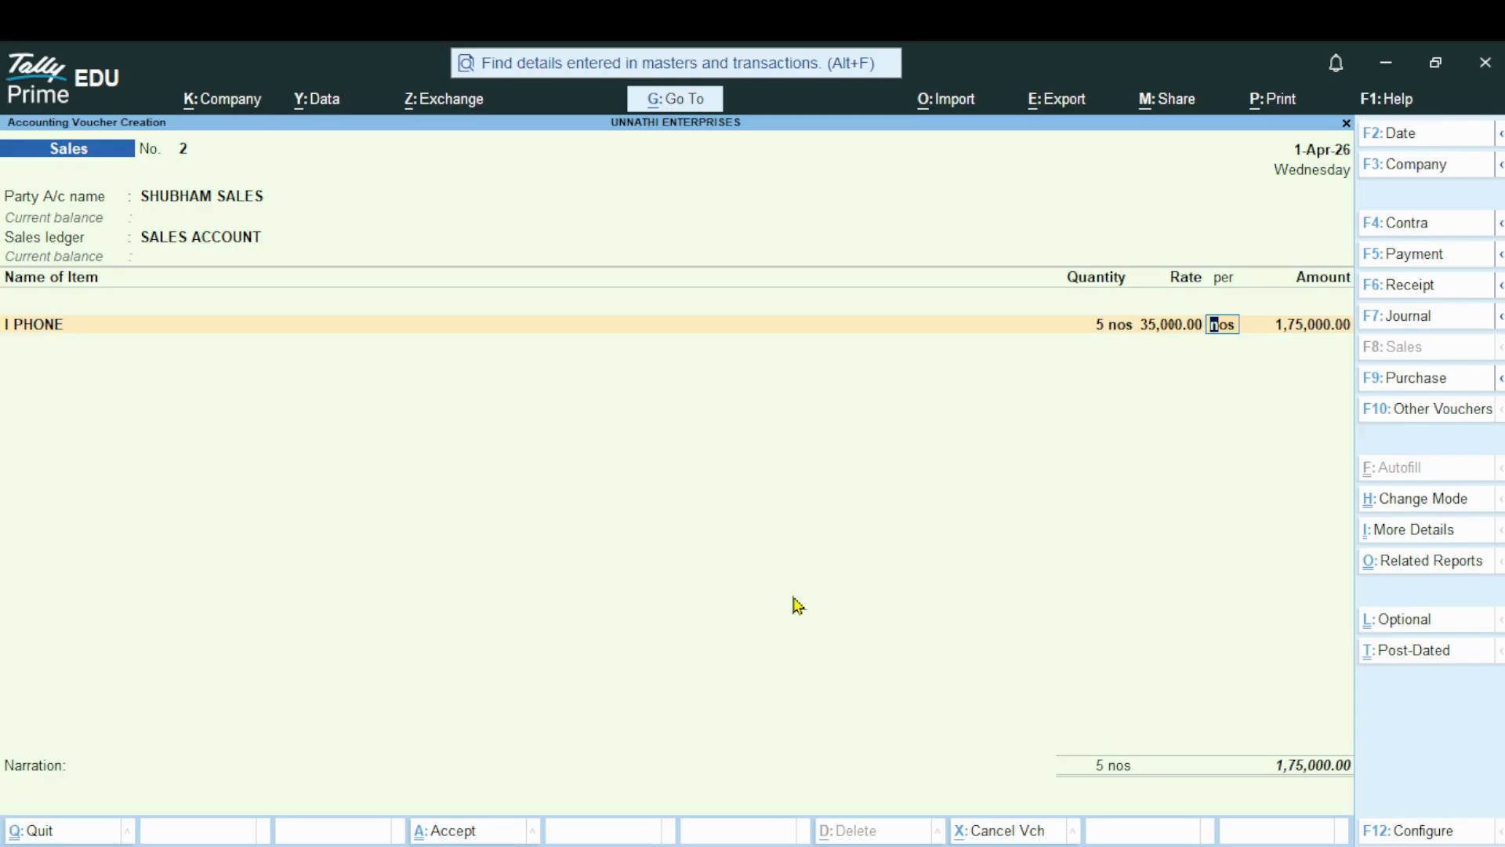
key(Return)
key(Return)
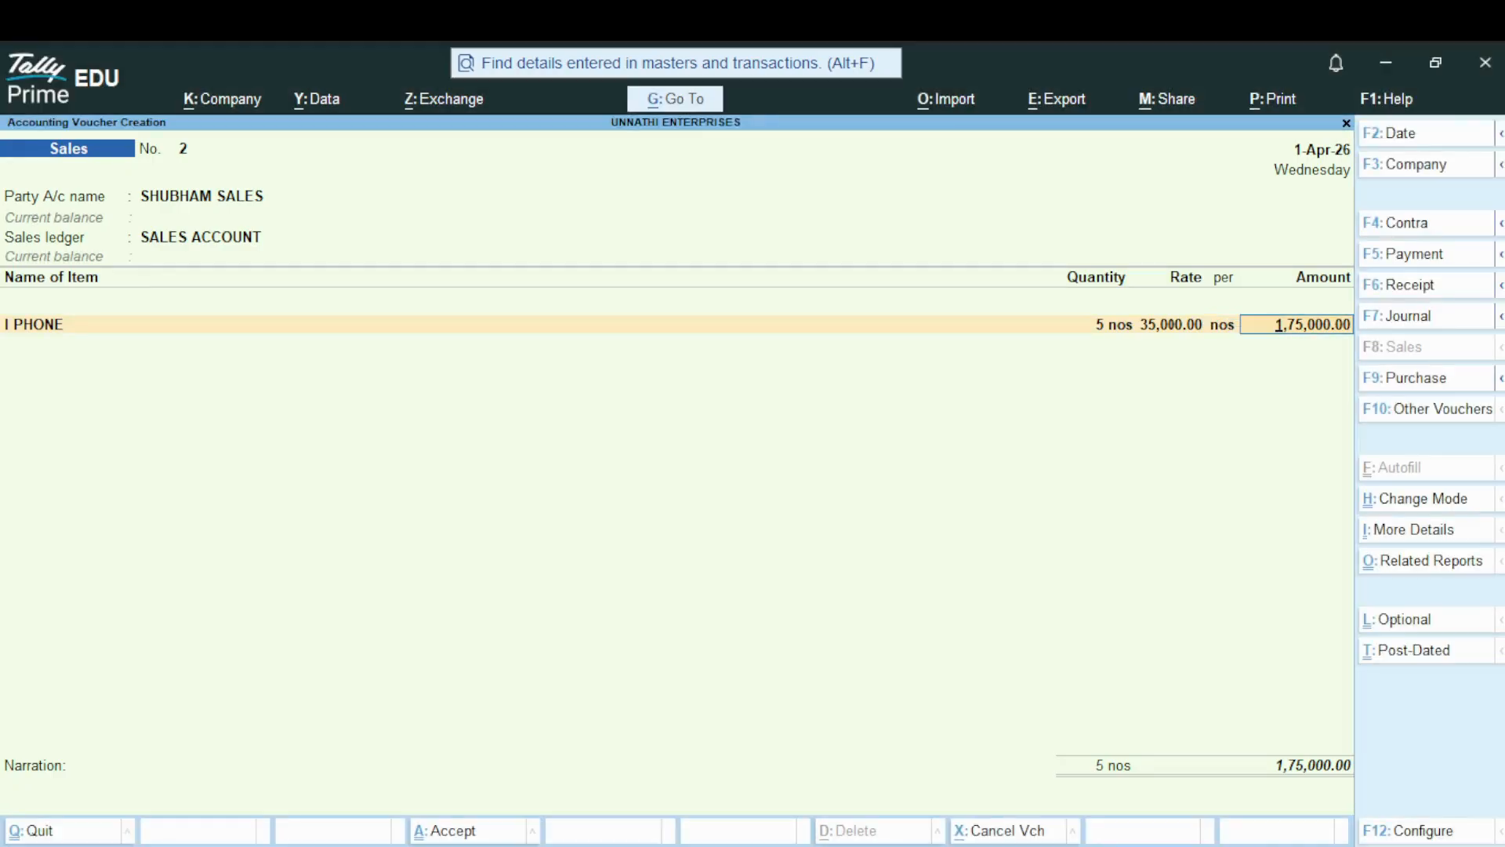
Accept the I PHONE line's amount and keep its GST rate and HSN/SAC details as per Masters/Company
key(Return)
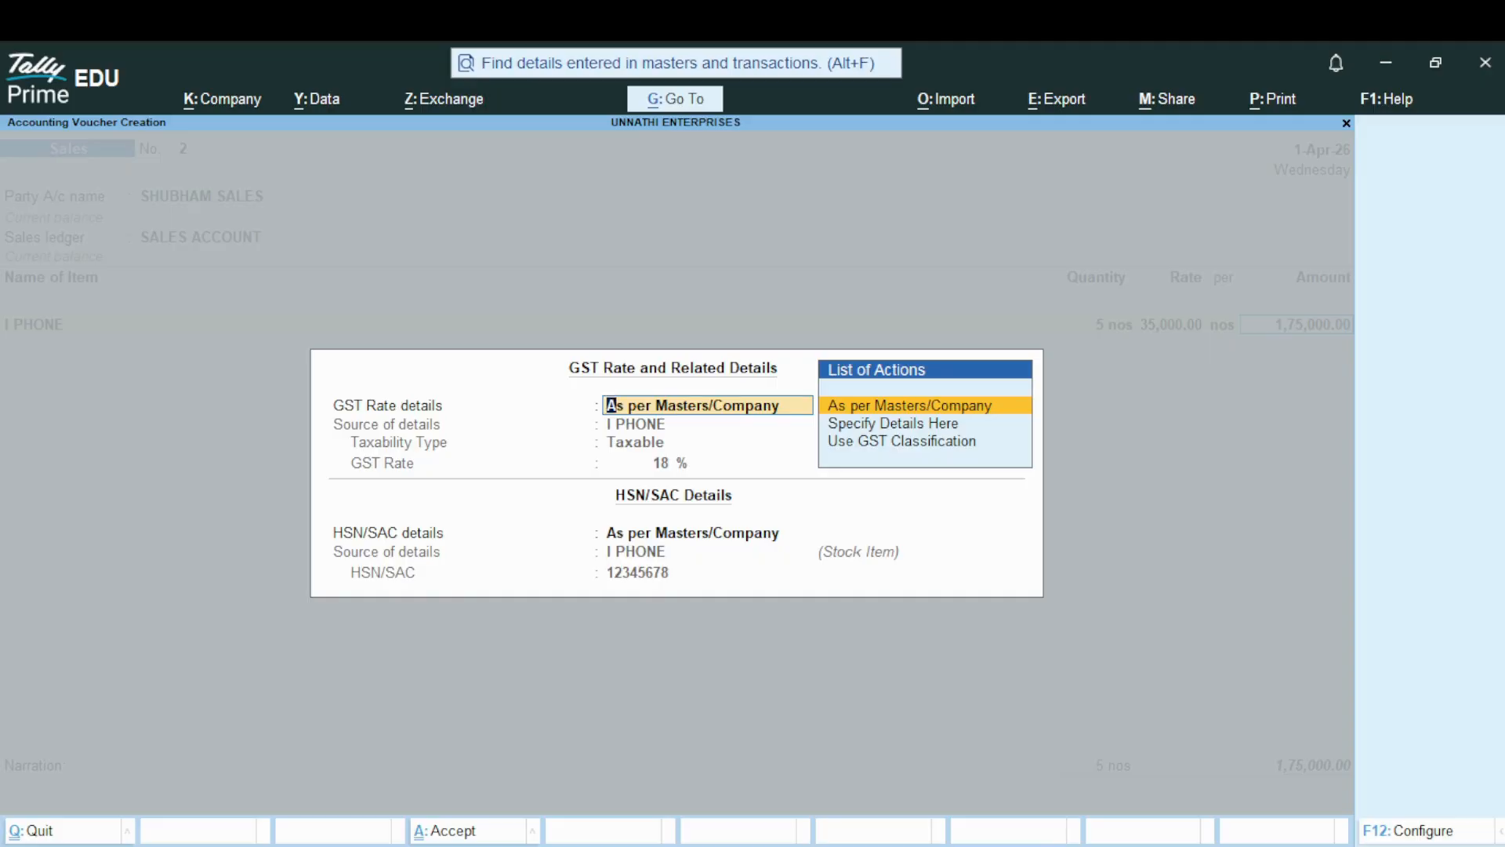
key(Return)
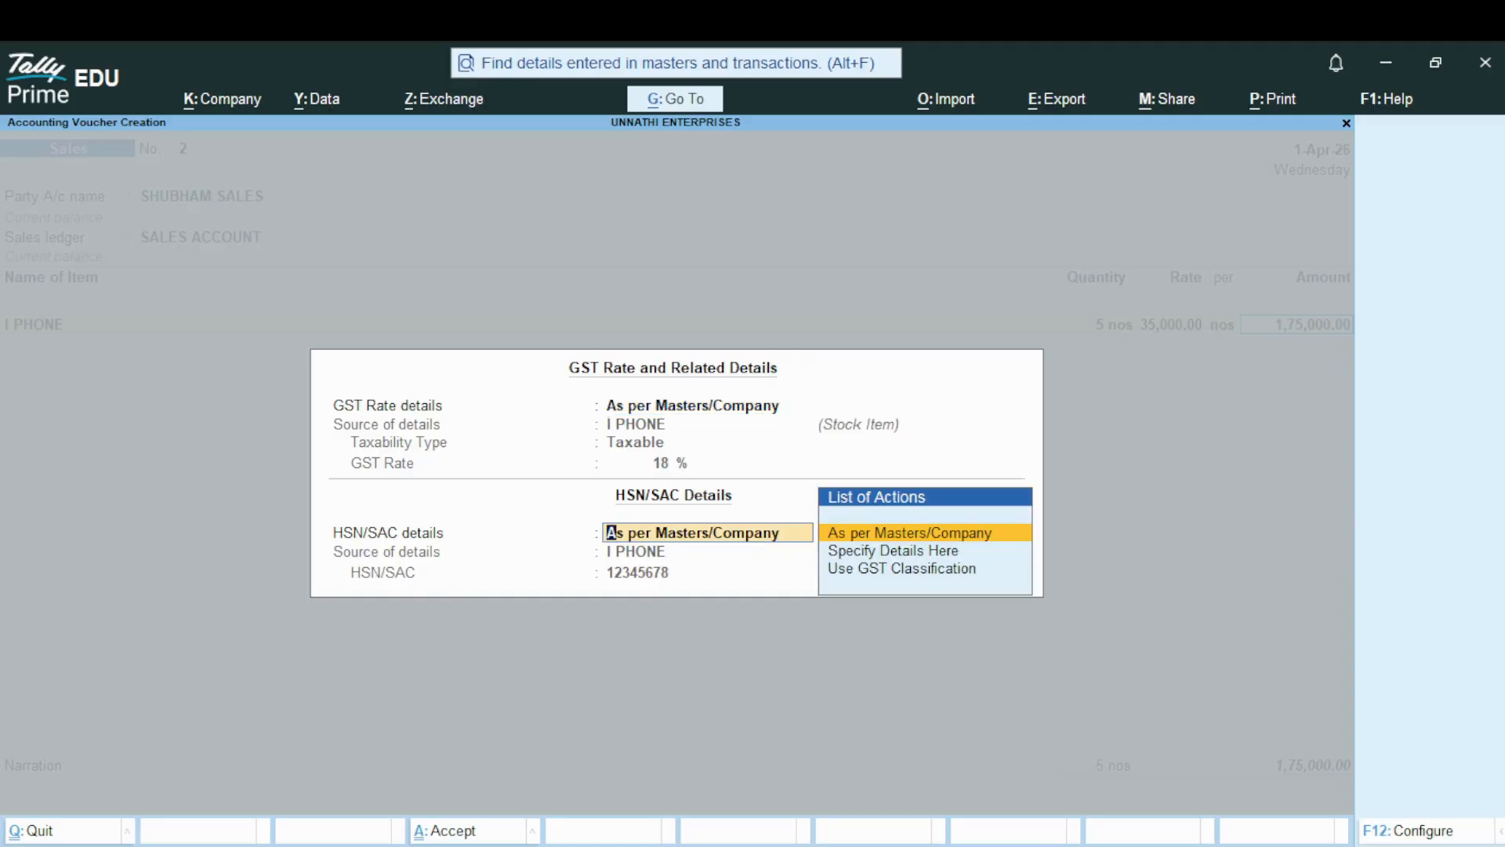
key(Return)
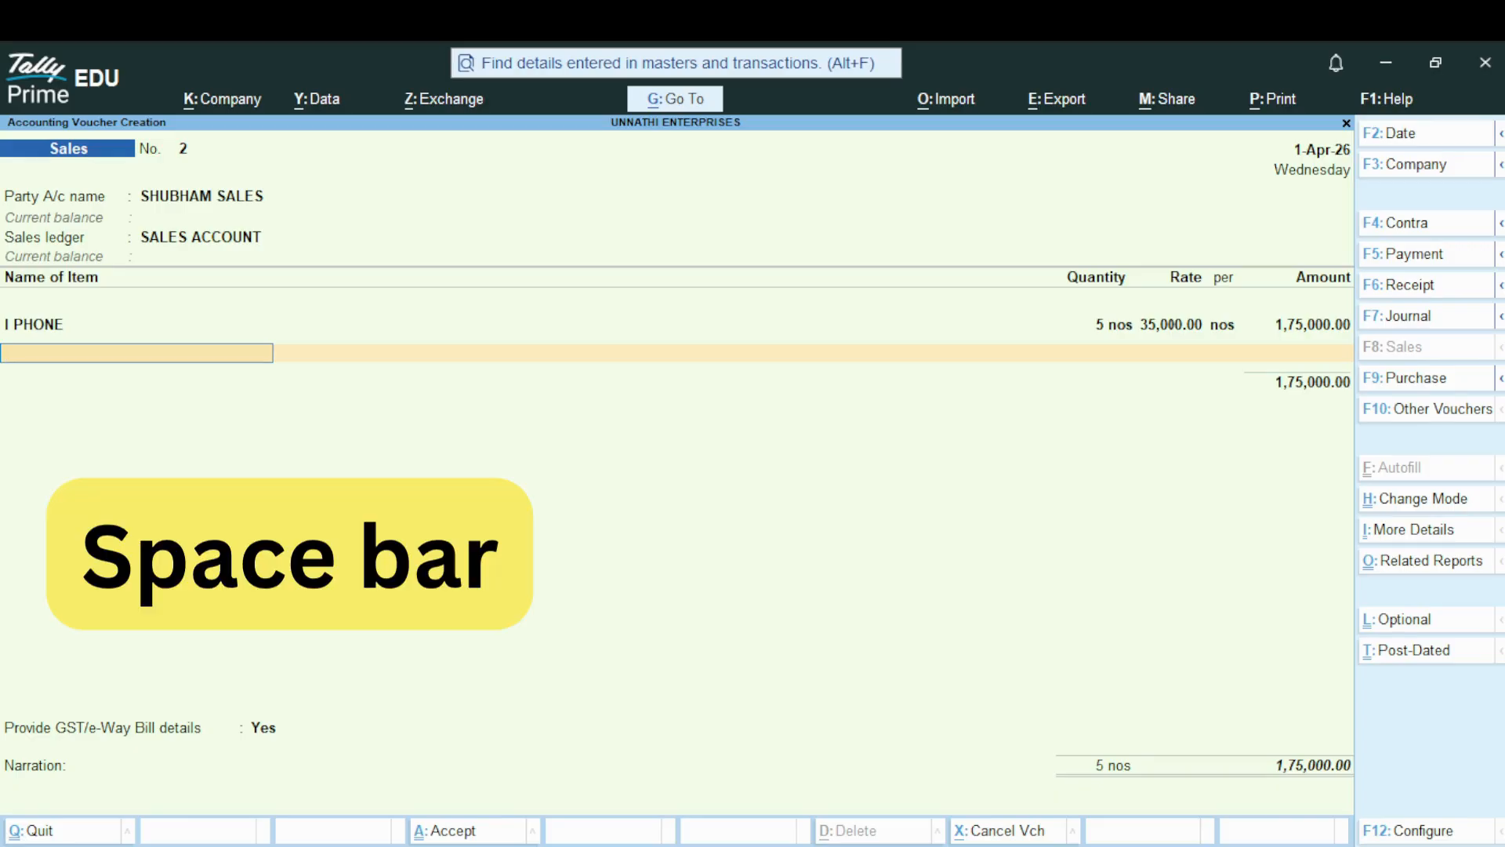
Start a second new stock item on the next voucher line, named KEY BOARD without an alias, under Primary with nos as its unit
key(space)
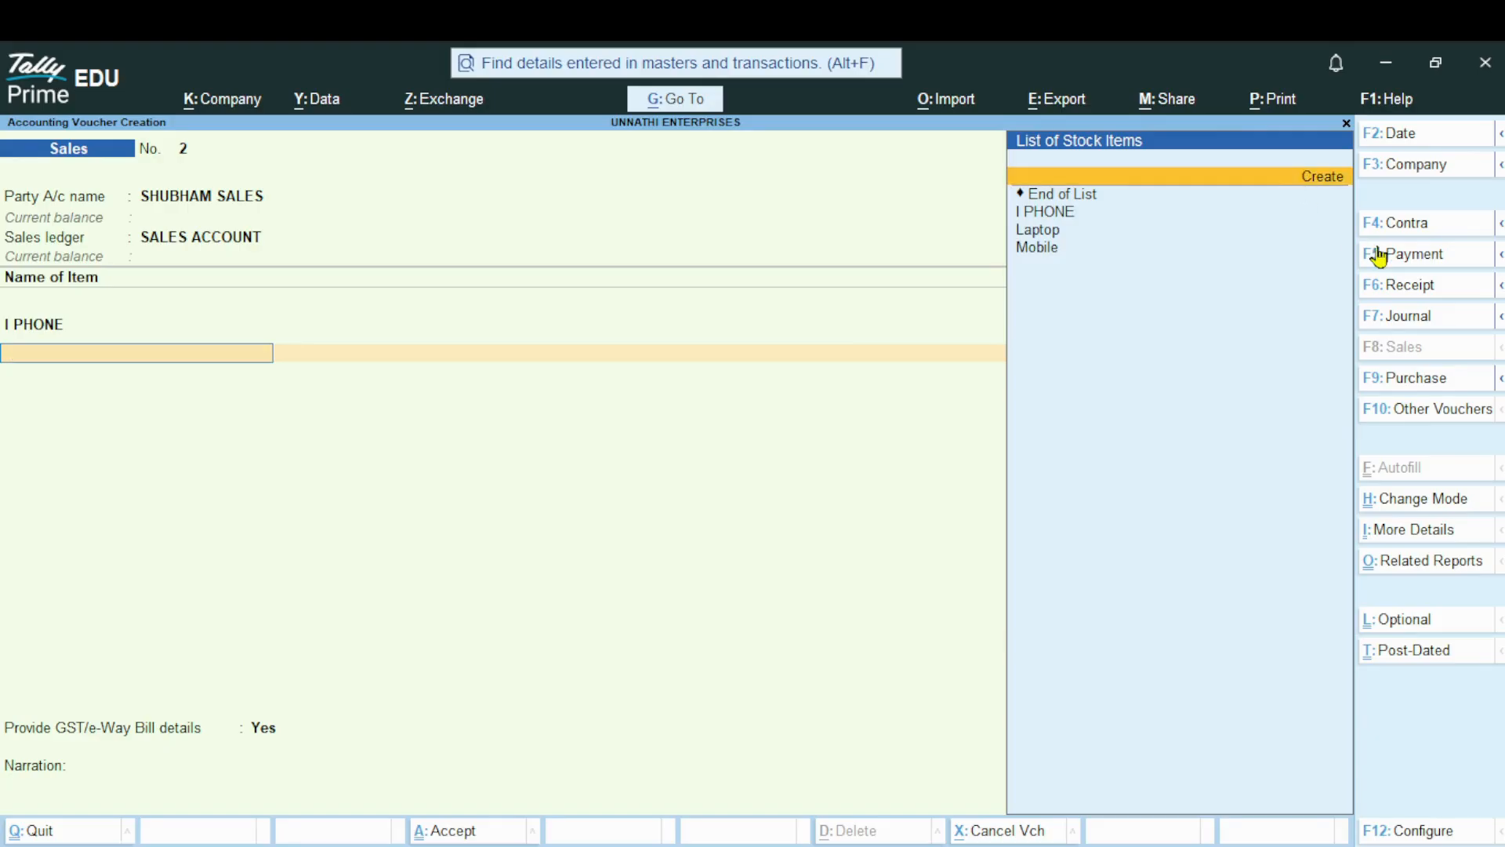
key(alt+c)
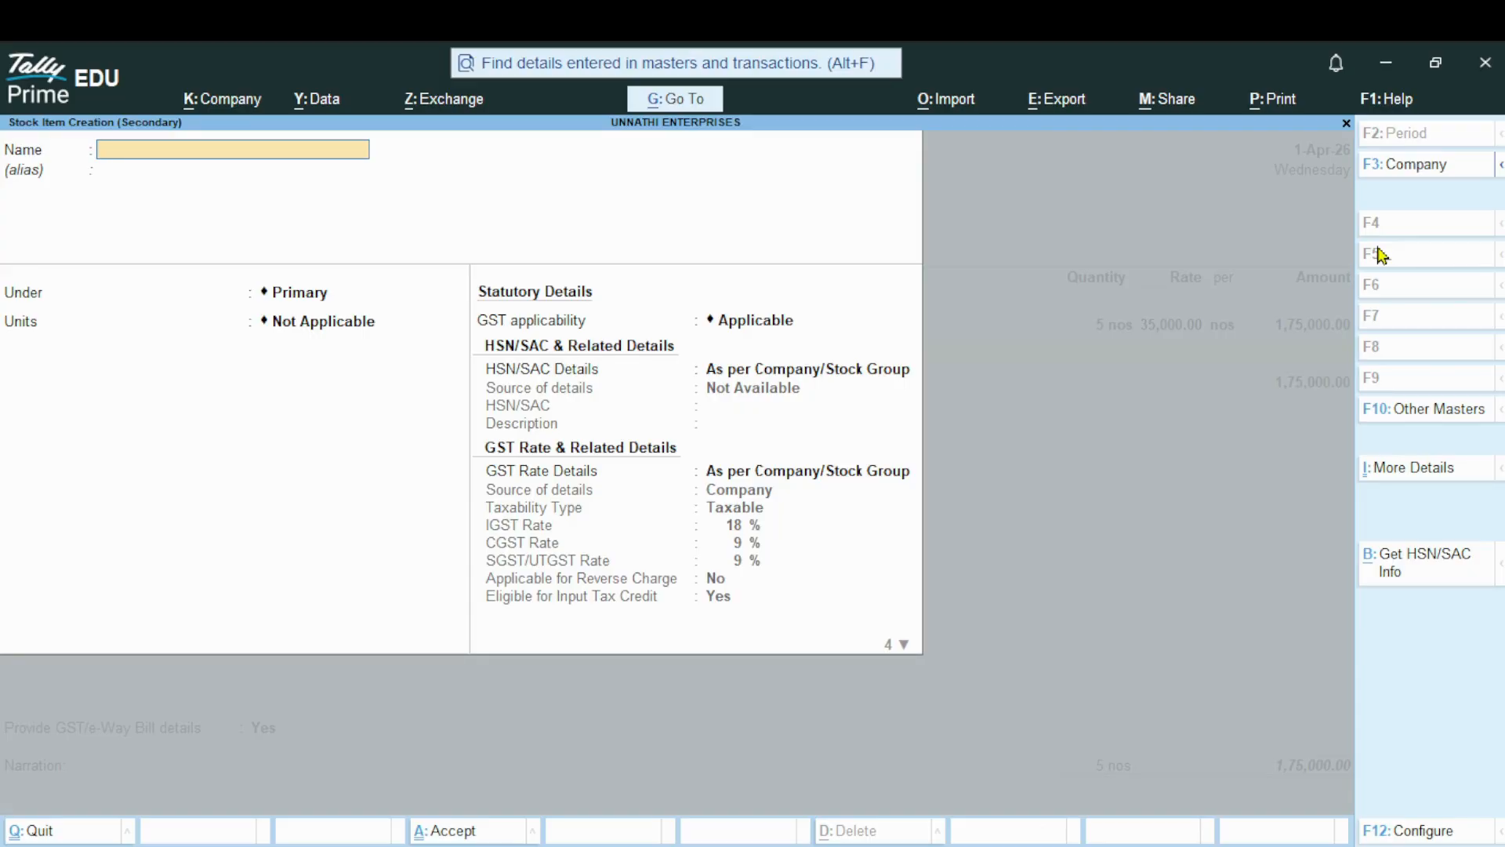
text(KEY BOARD)
key(Return)
key(Return)
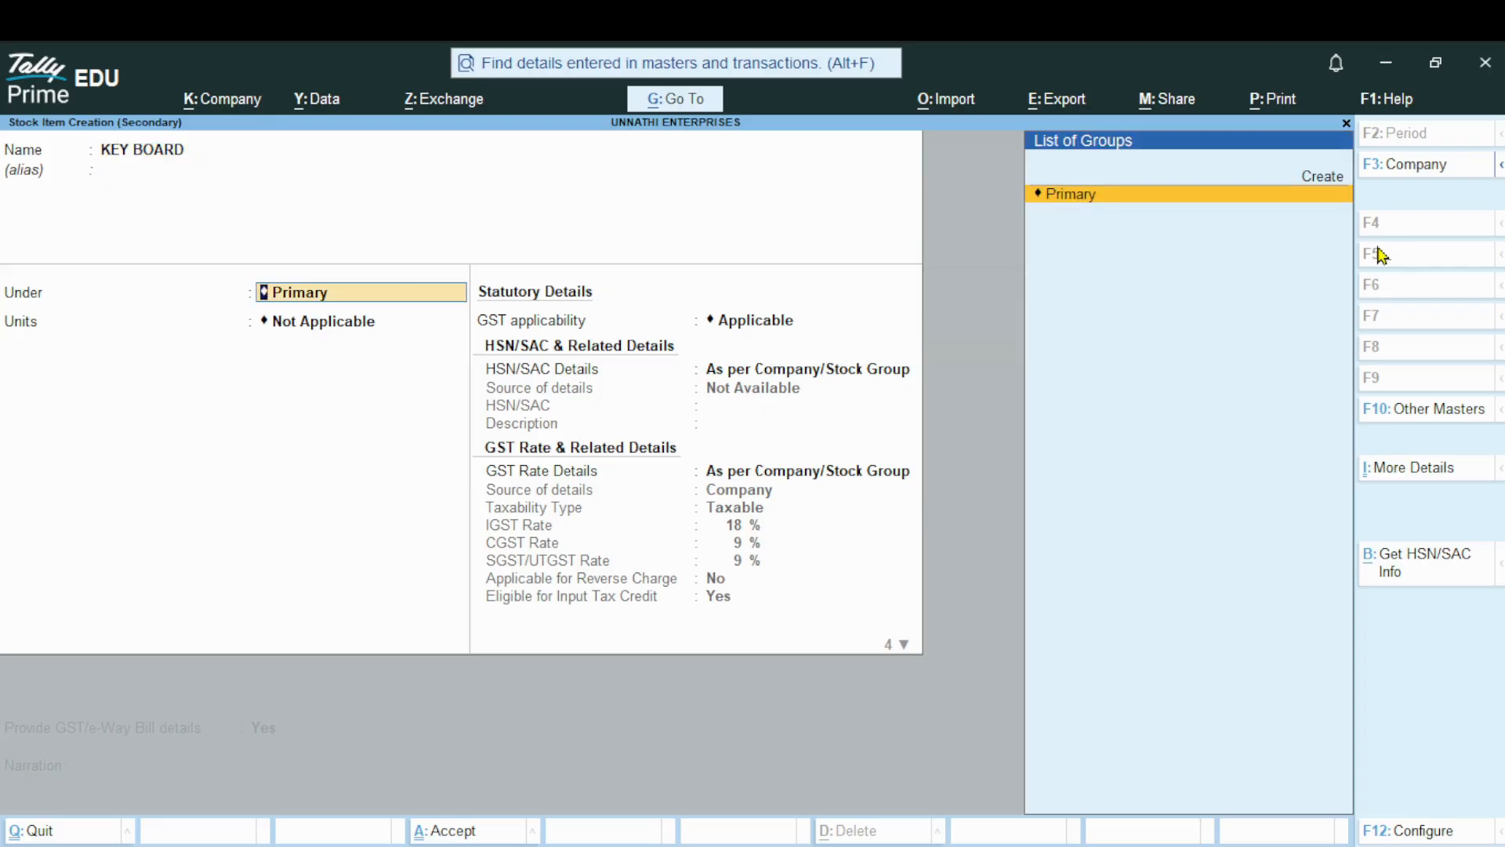
key(Return)
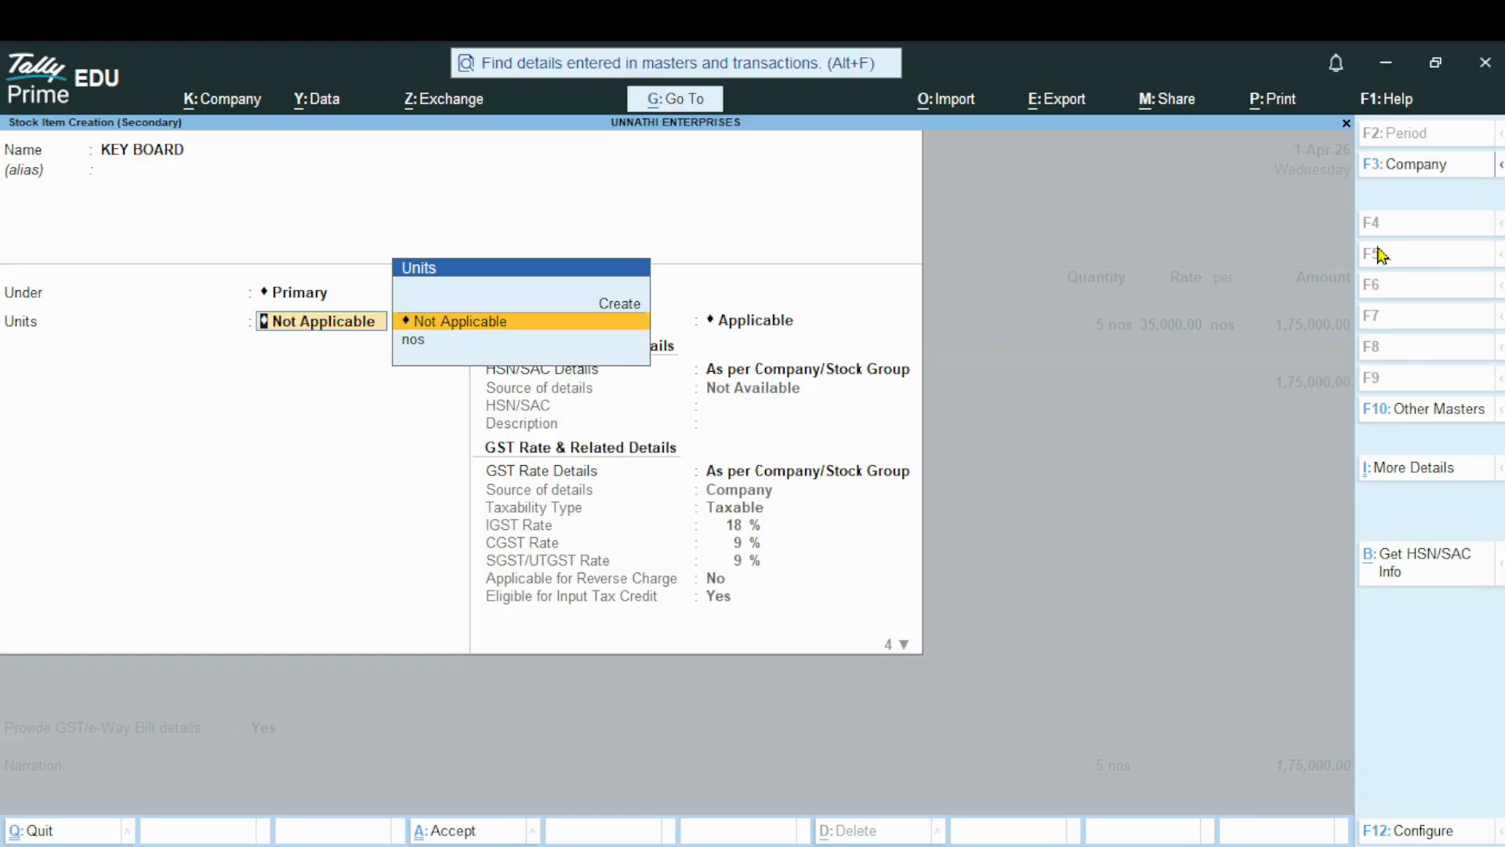
key(Down)
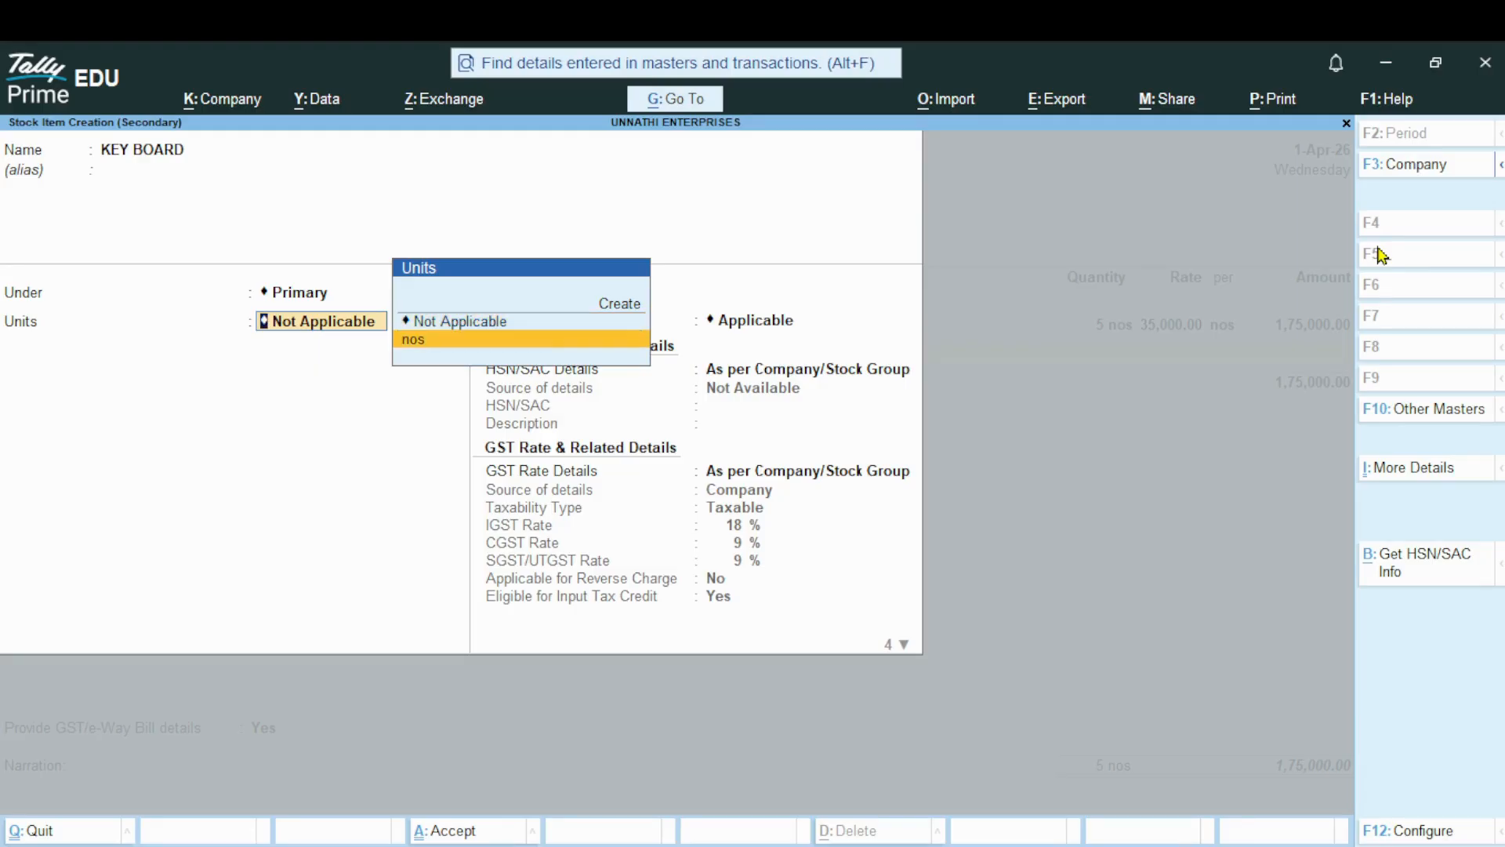
key(Return)
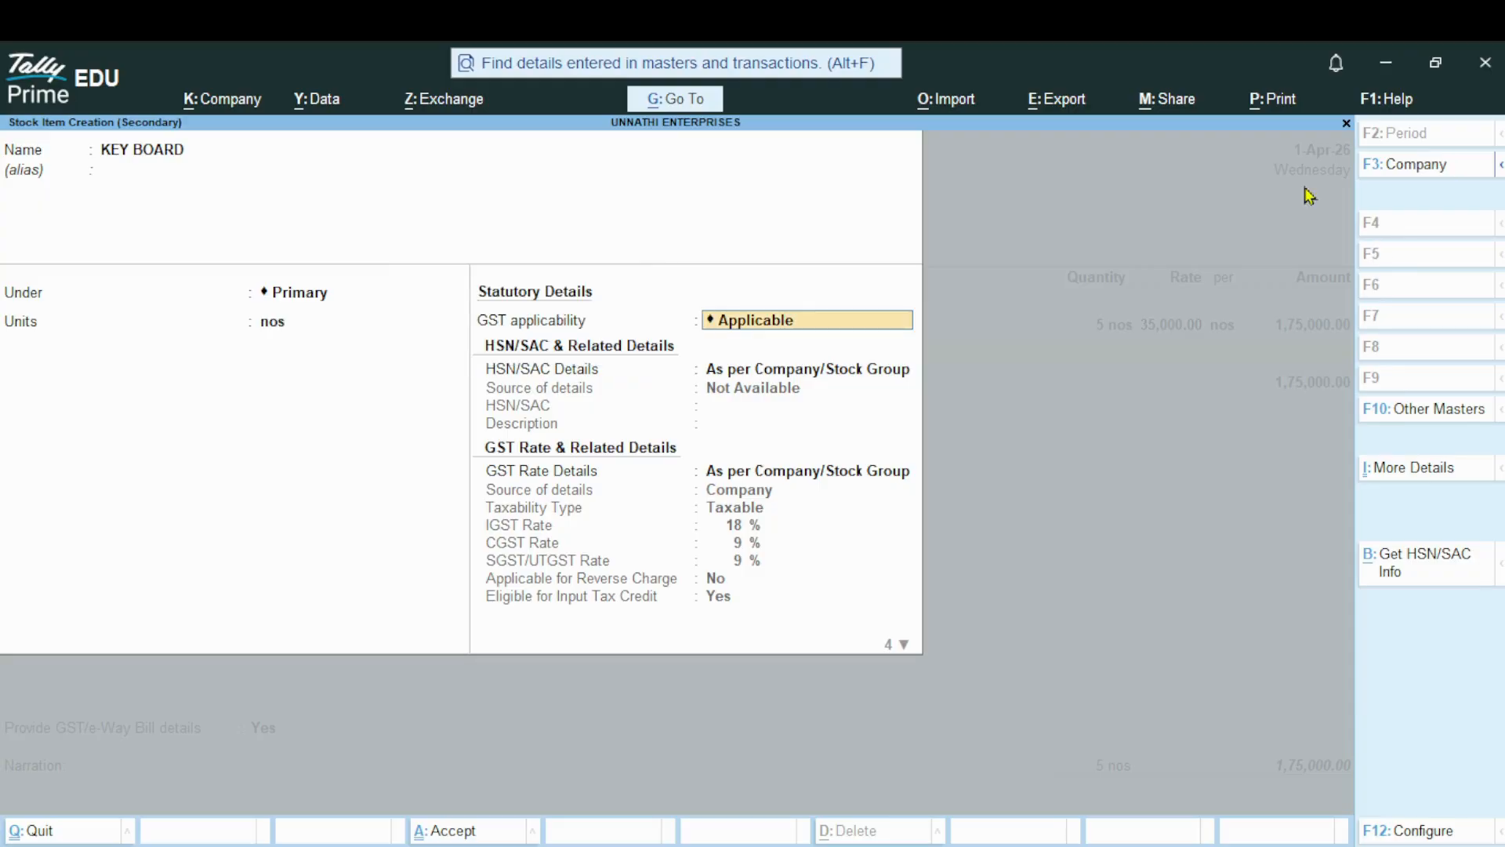
Keep GST Applicable for KEY BOARD, choose Specify Details Here for HSN/SAC, and enter 36985214 as the code
key(Return)
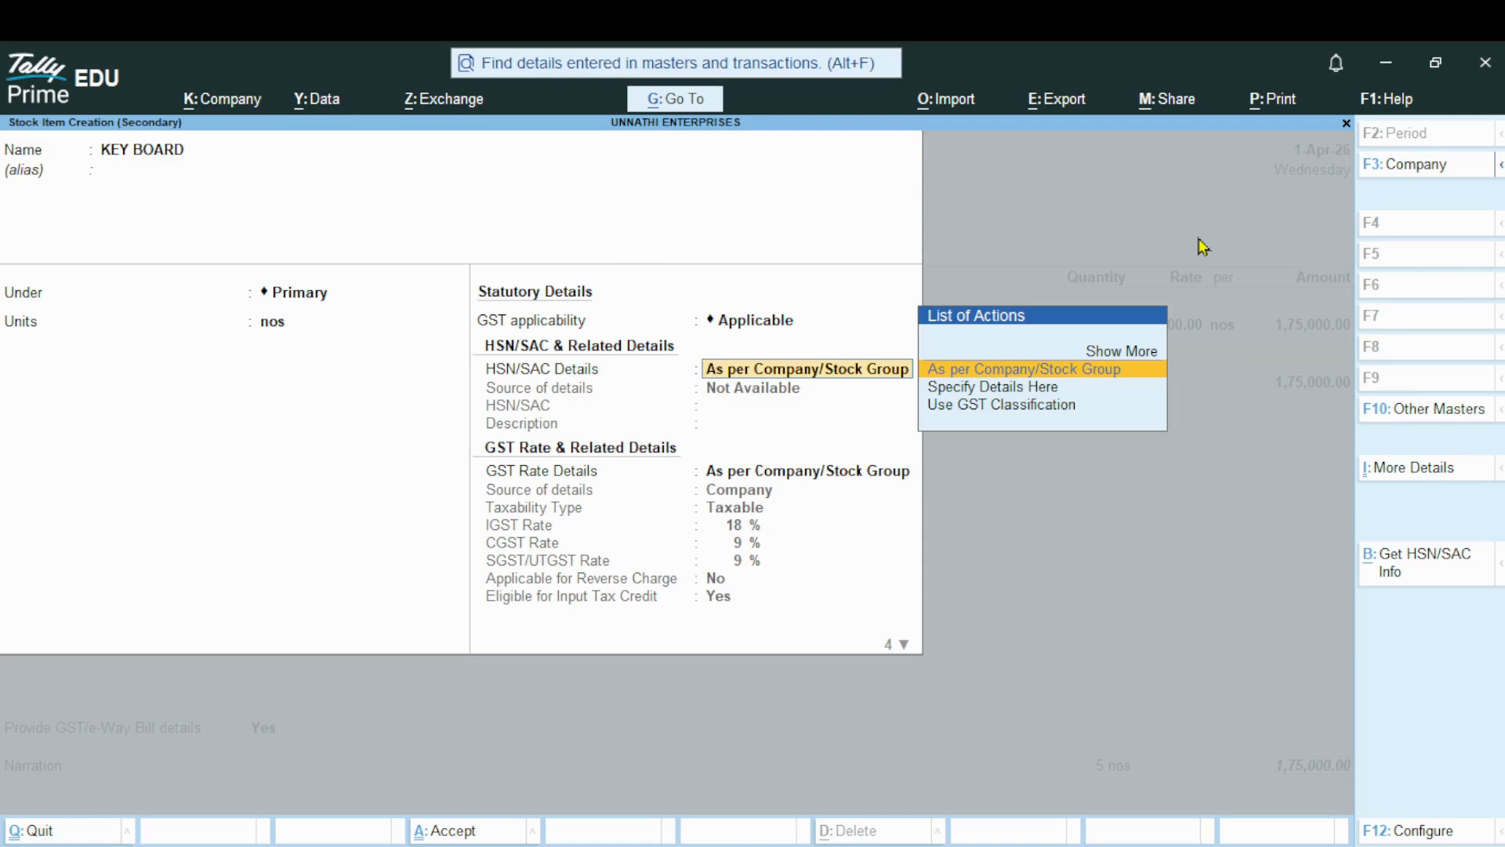
key(Down)
key(Return)
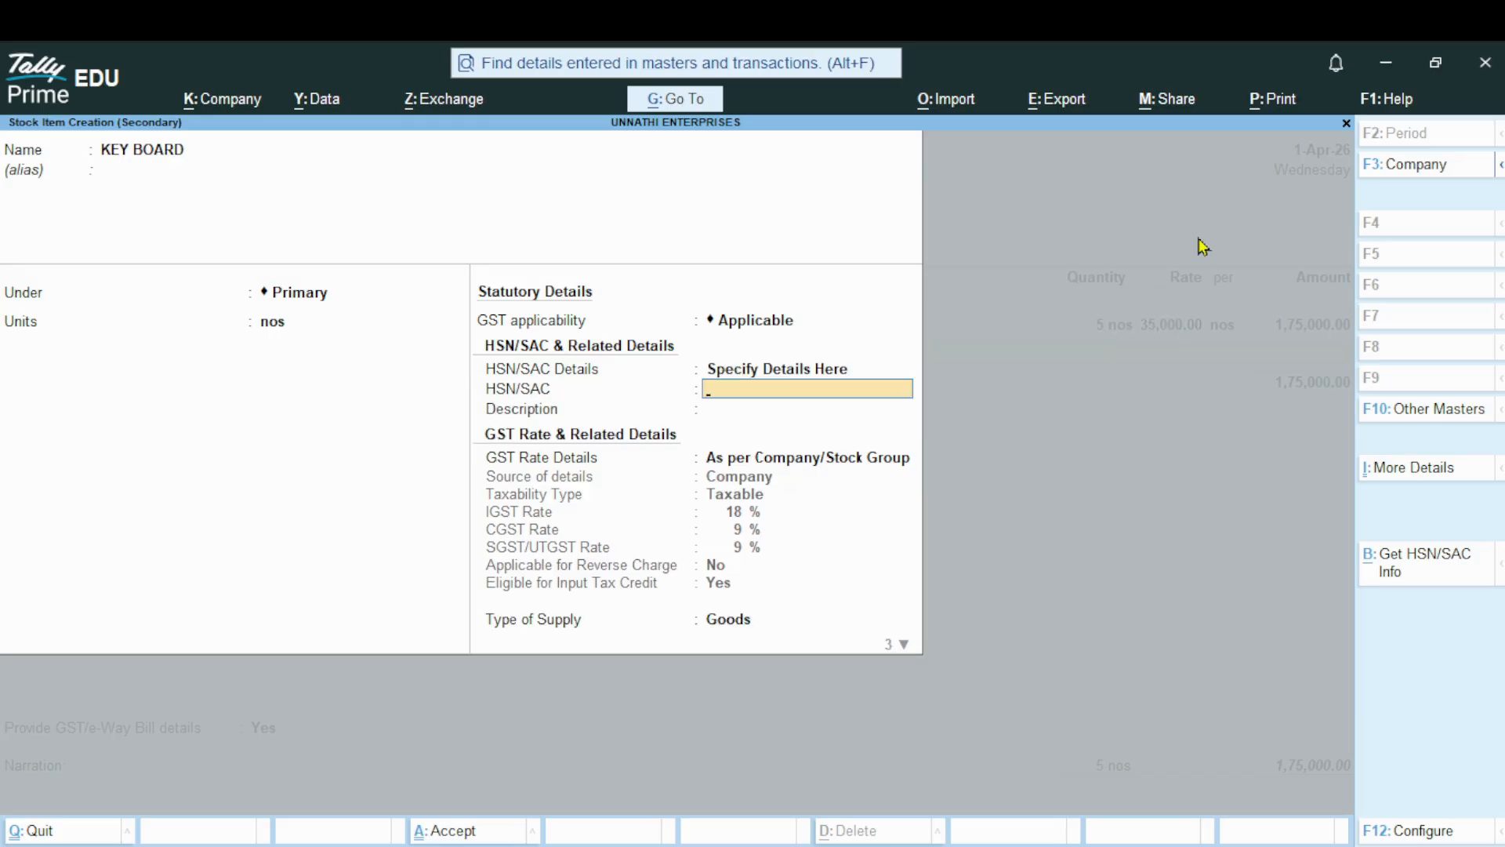
text(36985214)
key(Return)
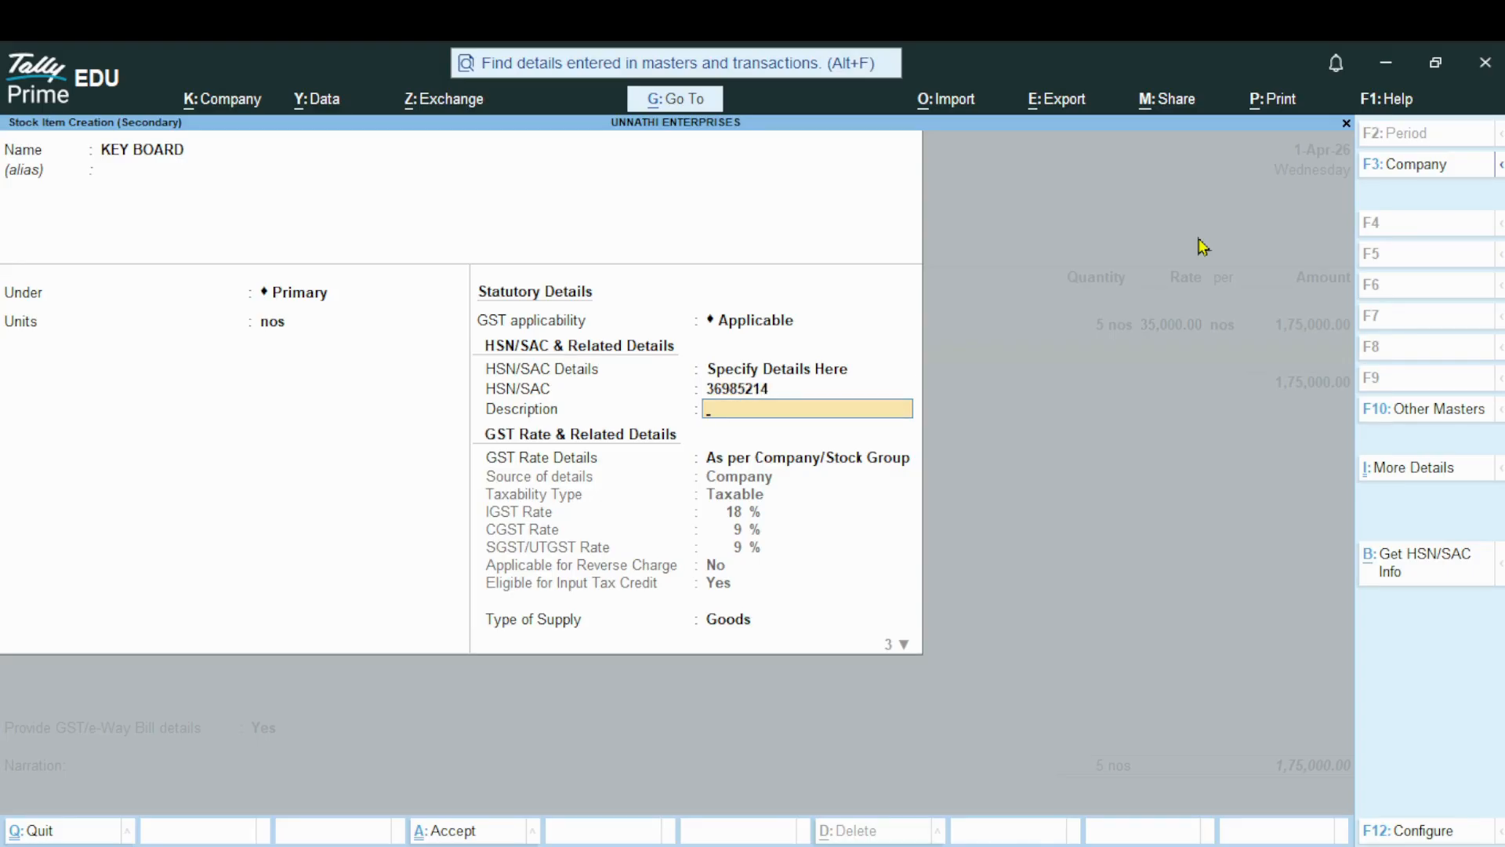
Leave KEY BOARD's HSN description blank, choose Specify Details Here for its GST rate, keep it Taxable, and set the IGST rate to 12%
key(Return)
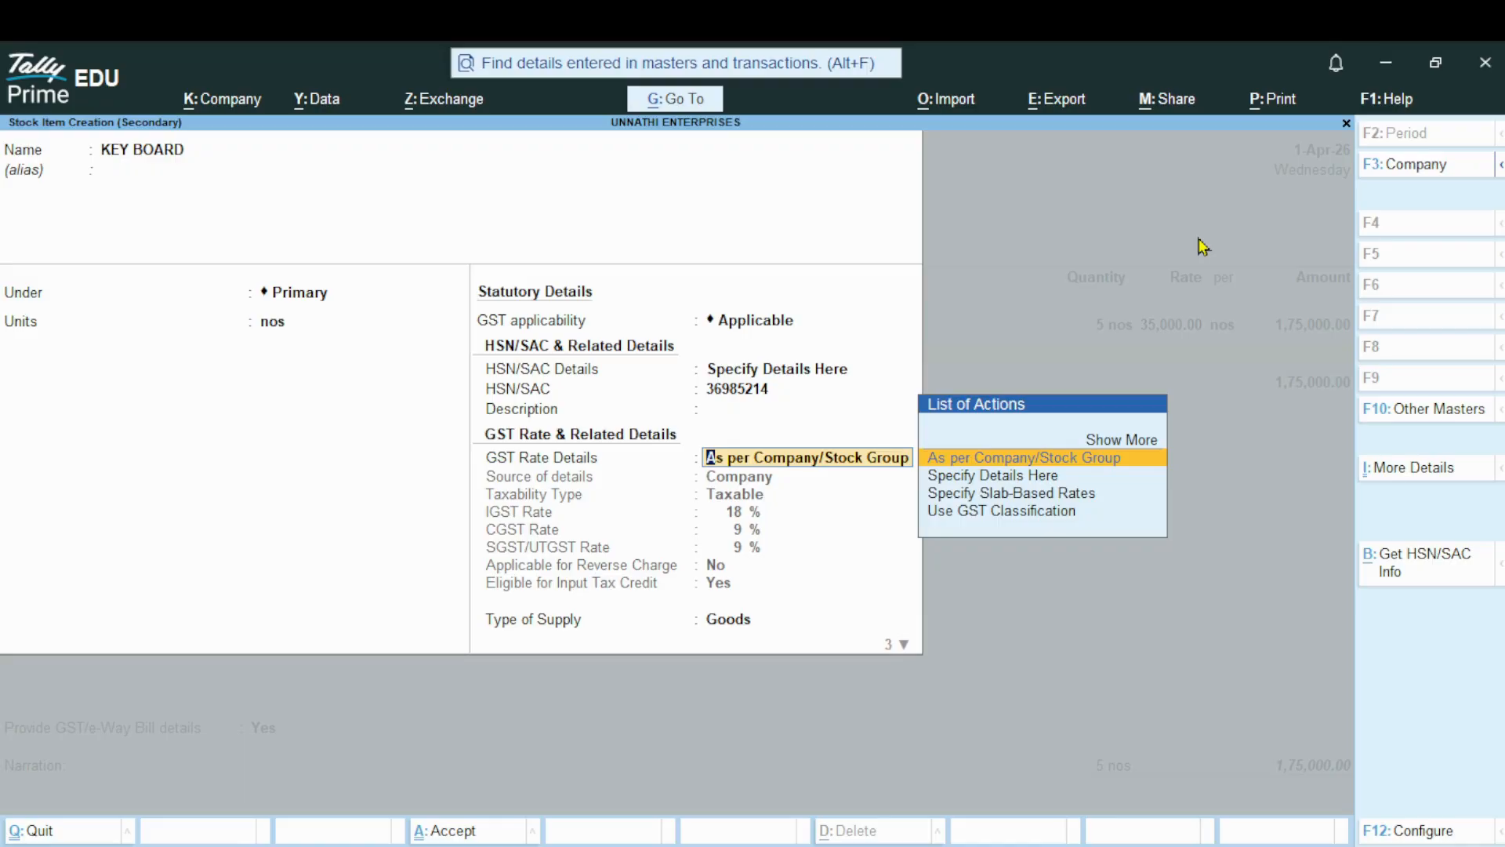
key(Down)
key(Return)
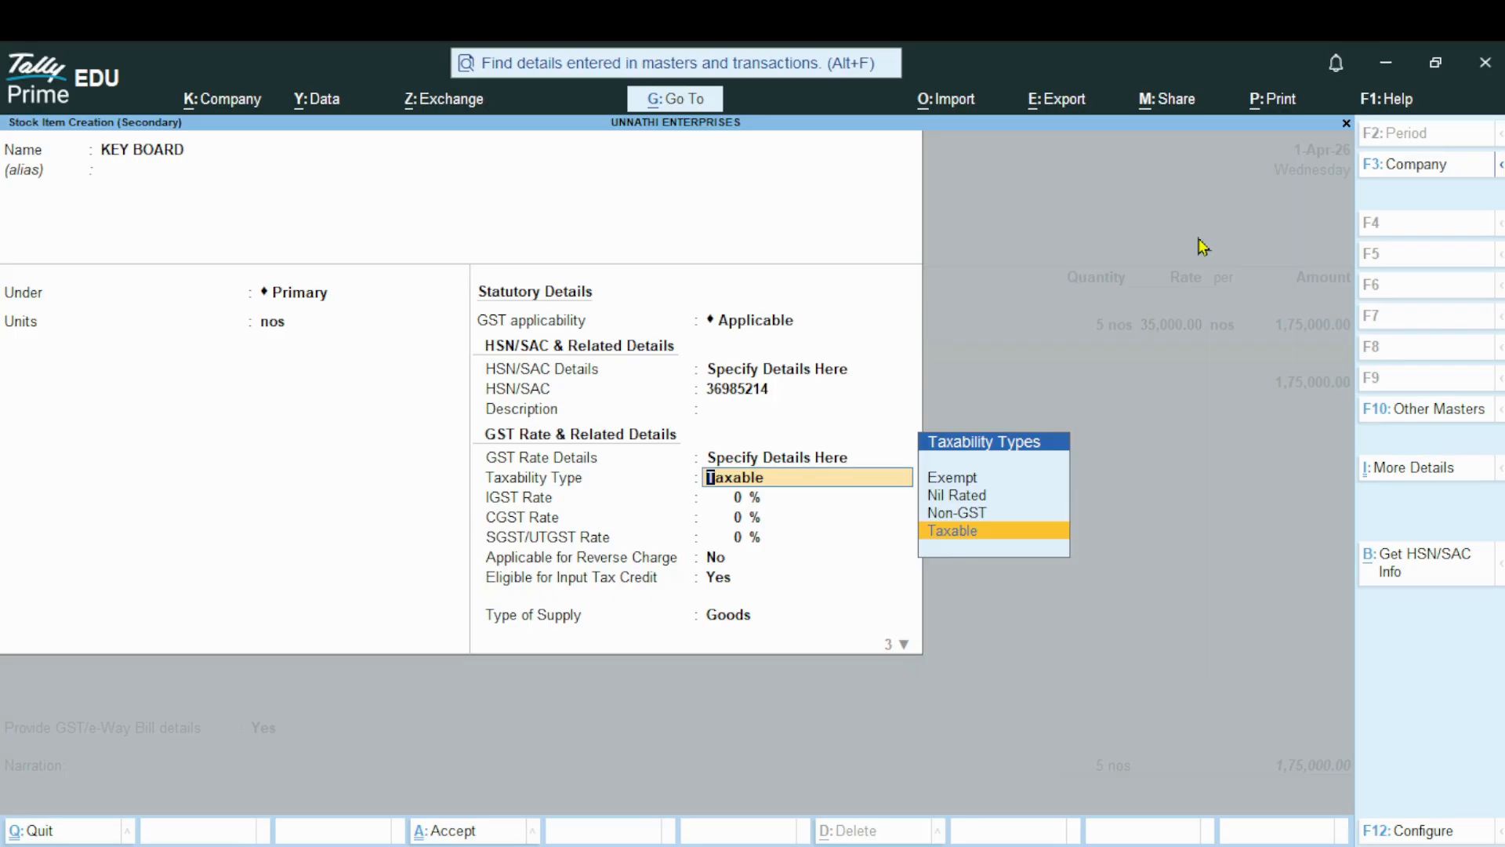
key(Return)
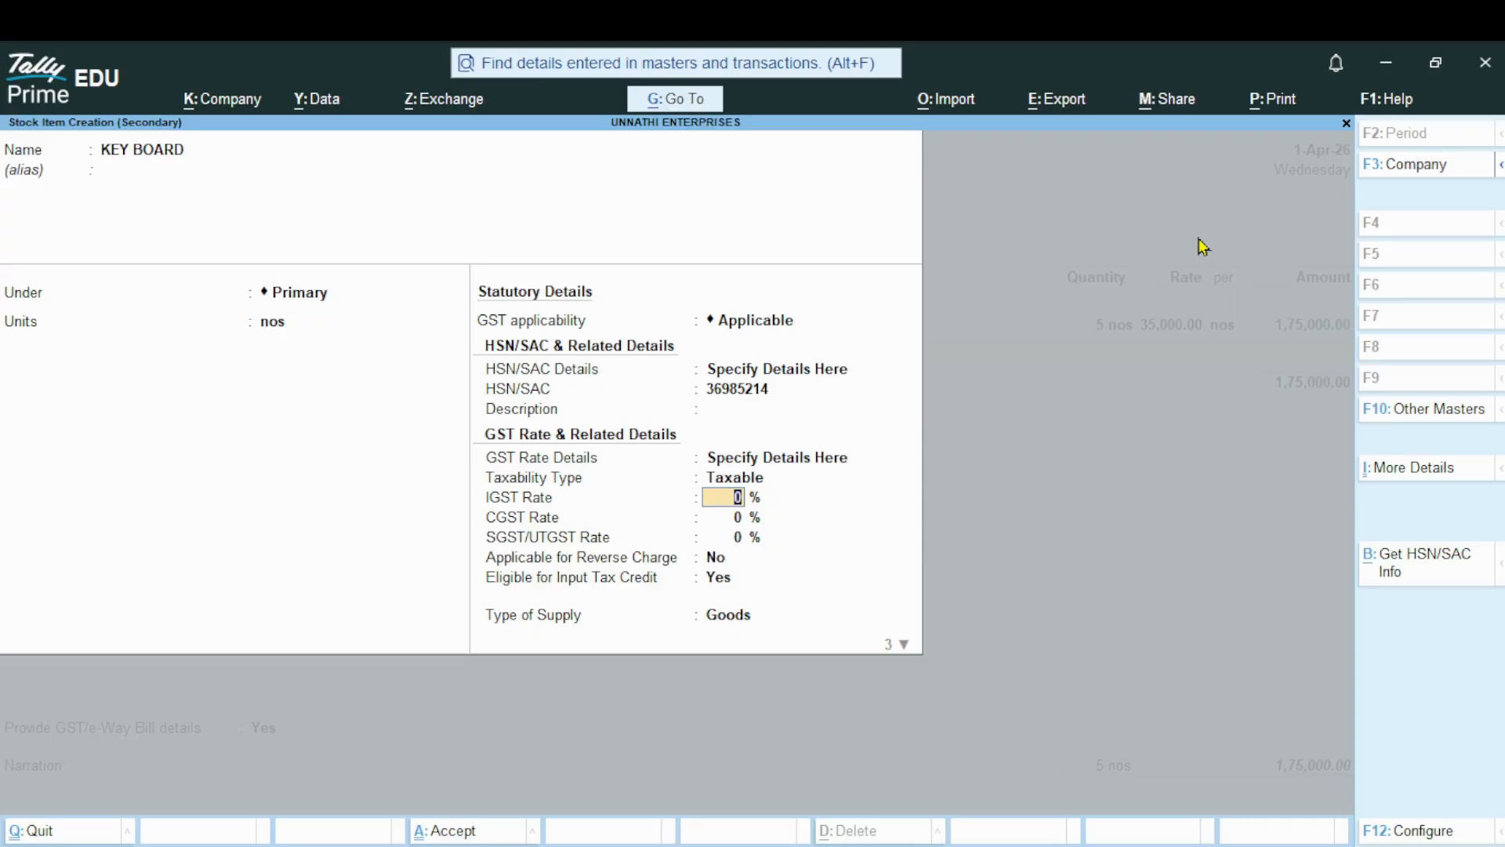
text(12)
key(Return)
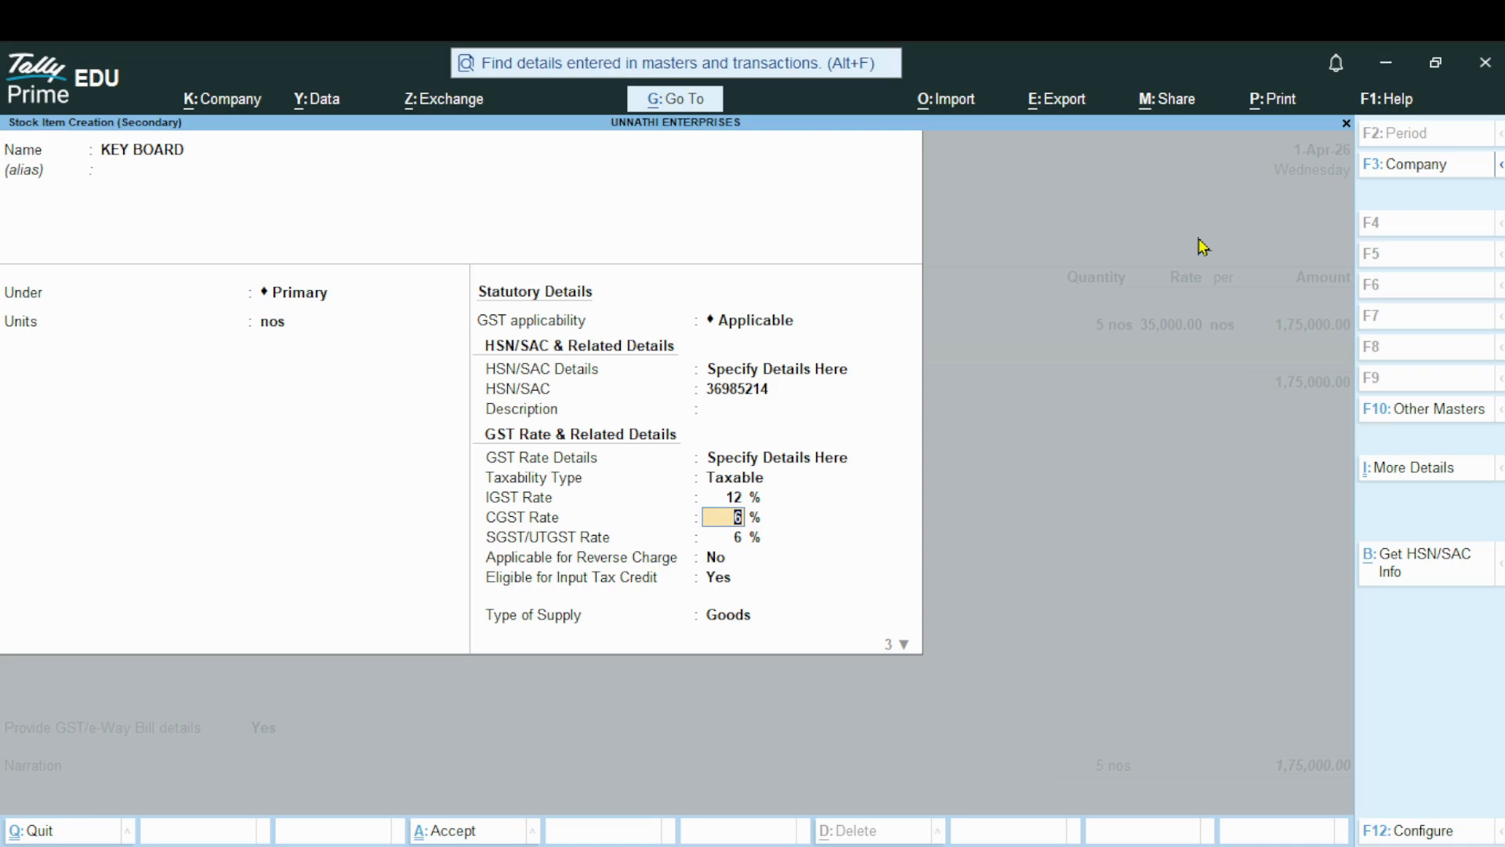
Keep Goods as KEY BOARD's type of supply, set inclusive of duties and taxes to No, leave the duty rate empty, and save the item
key(Return)
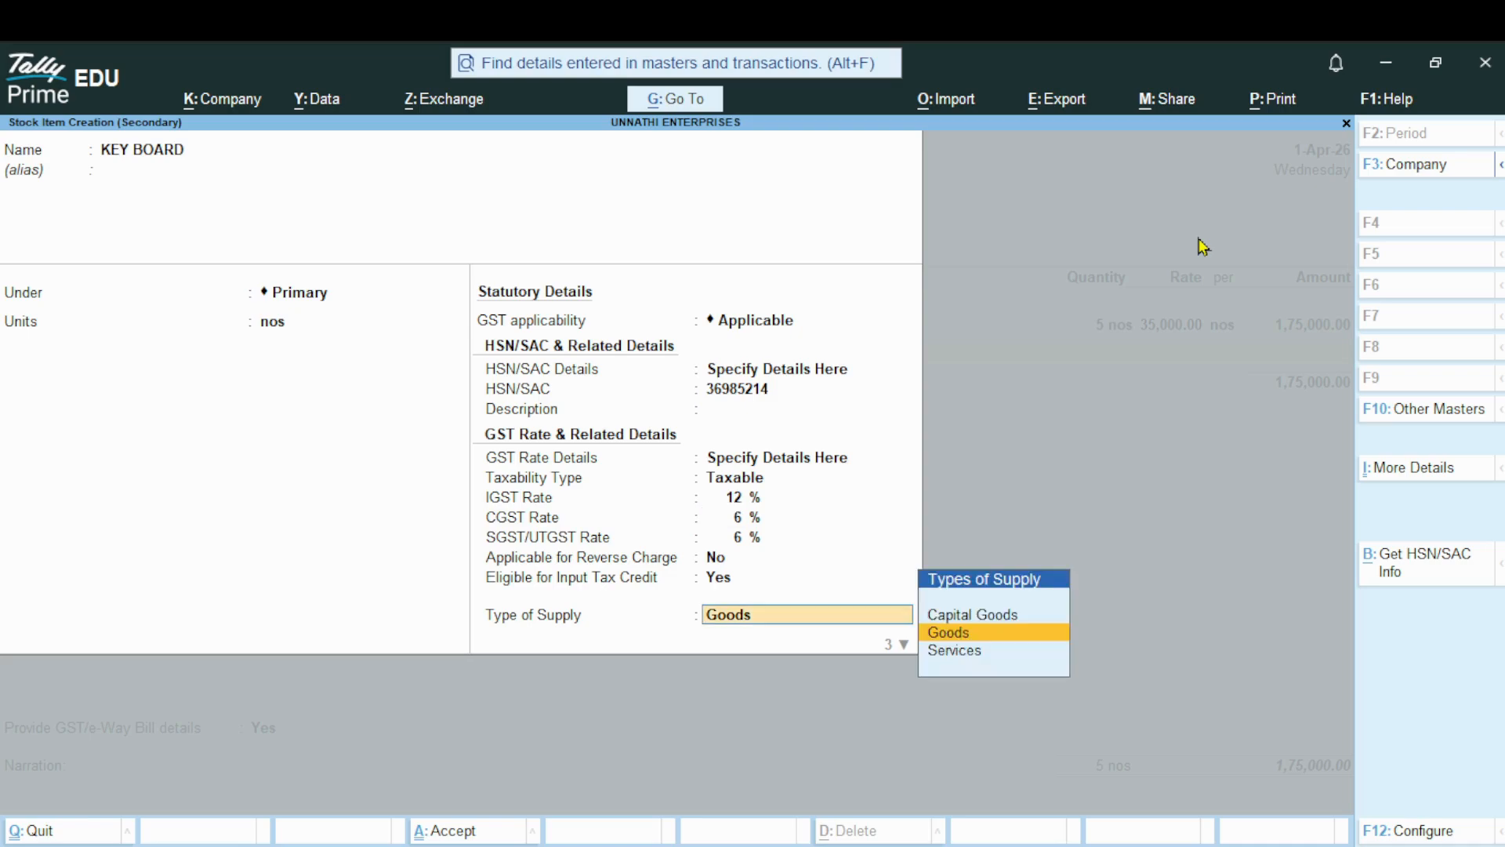
key(Return)
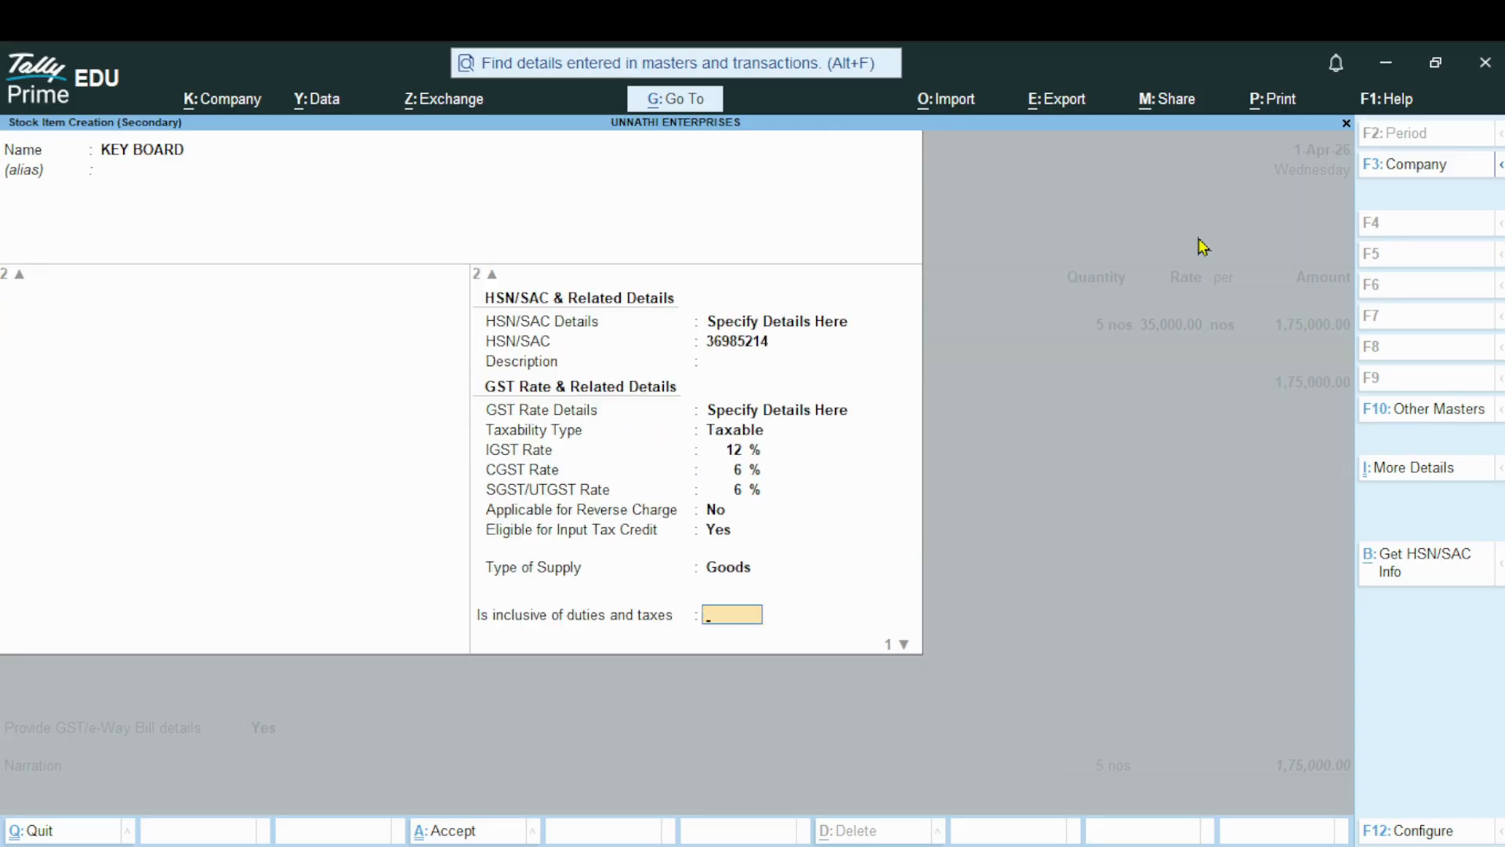
key(n)
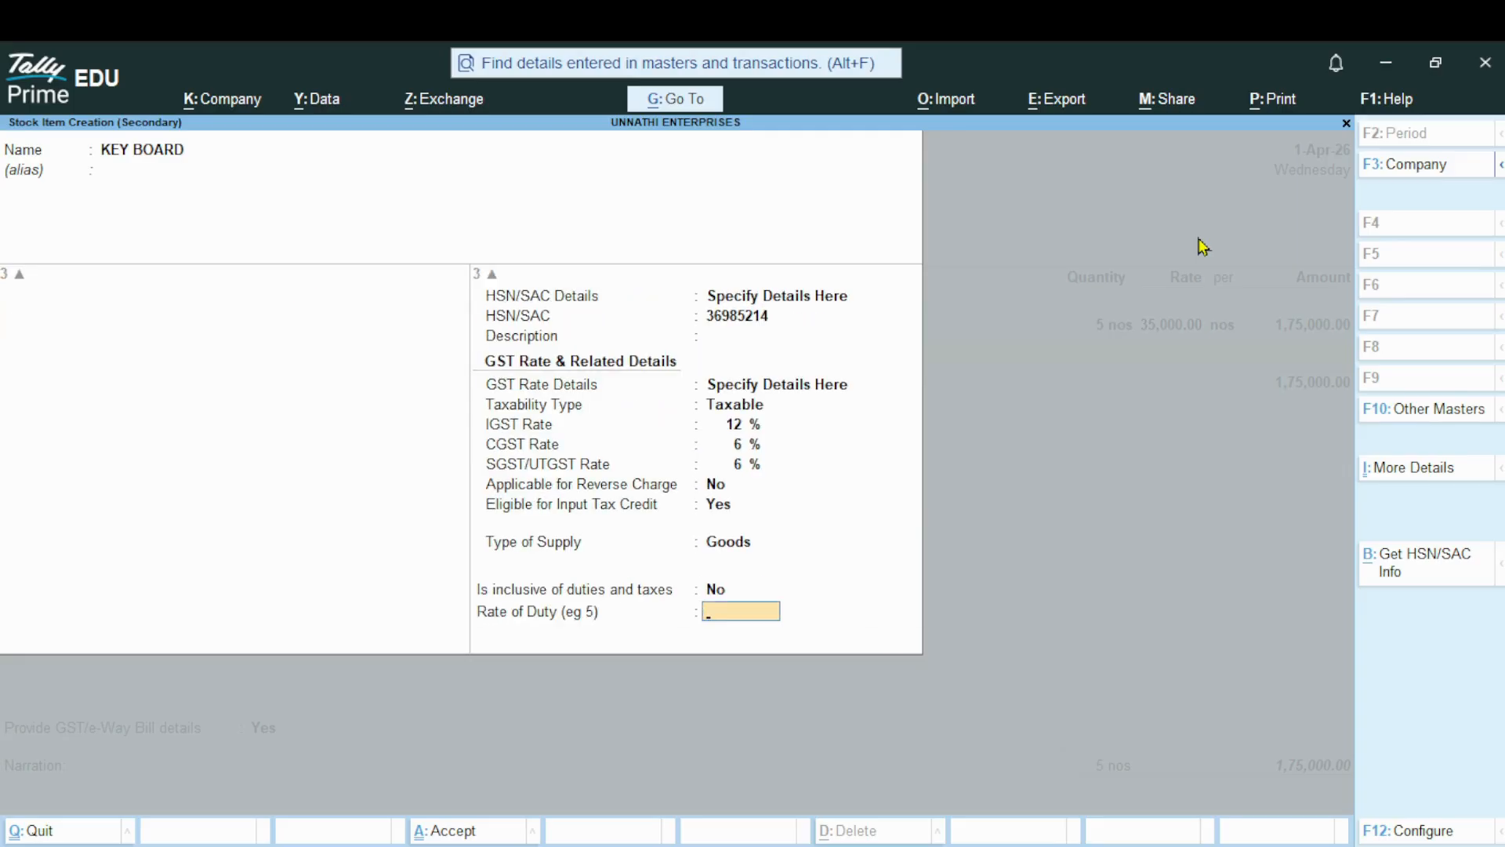
key(Return)
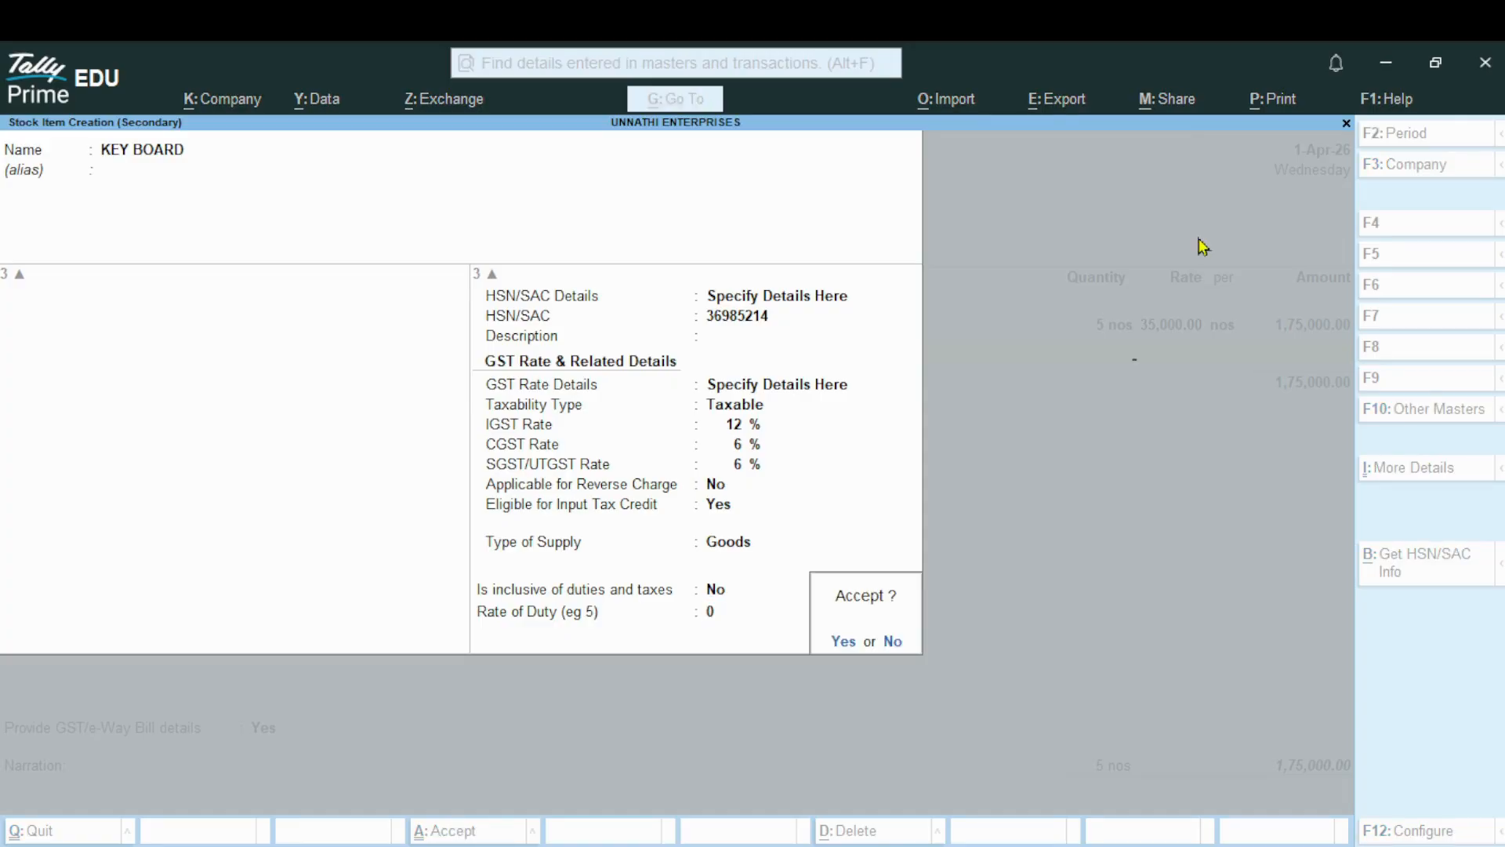
key(y)
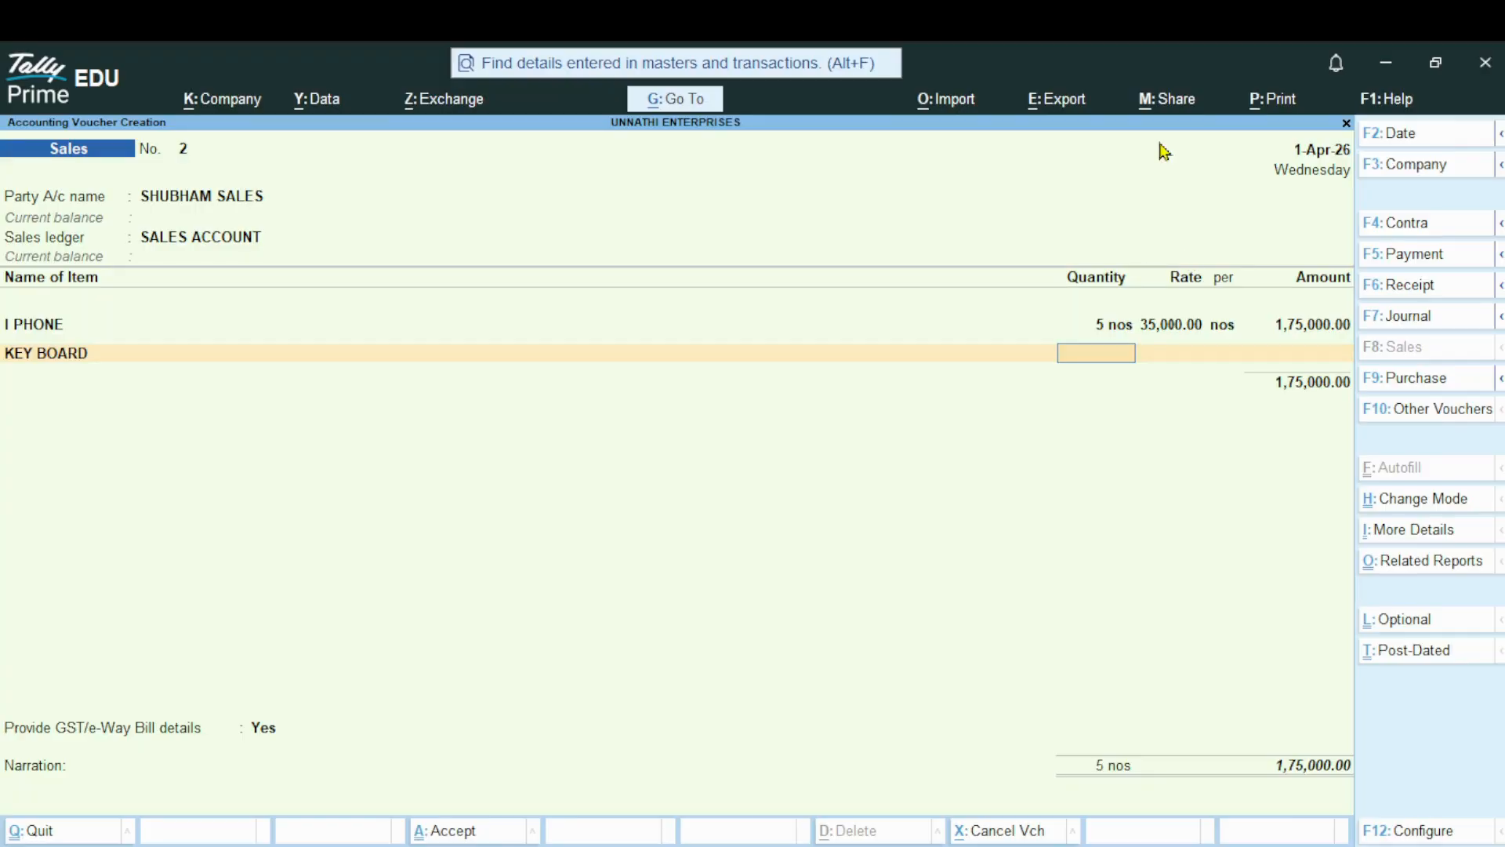
Fill the KEY BOARD line with 10 nos at 900 per nos, keeping its GST rate and HSN/SAC details as per Masters/Company
text(10)
key(Return)
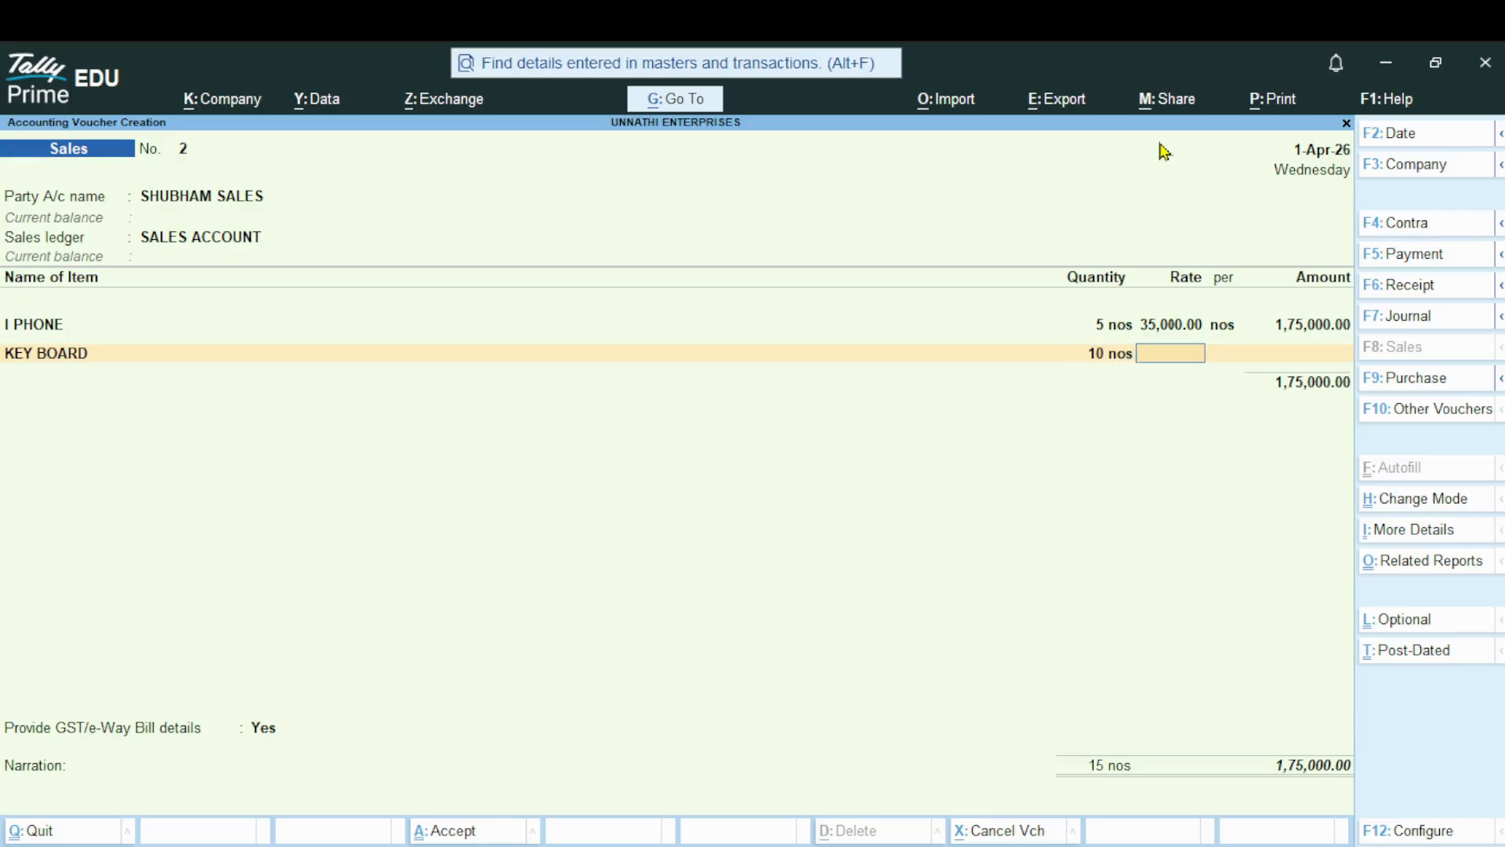
text(900)
key(Return)
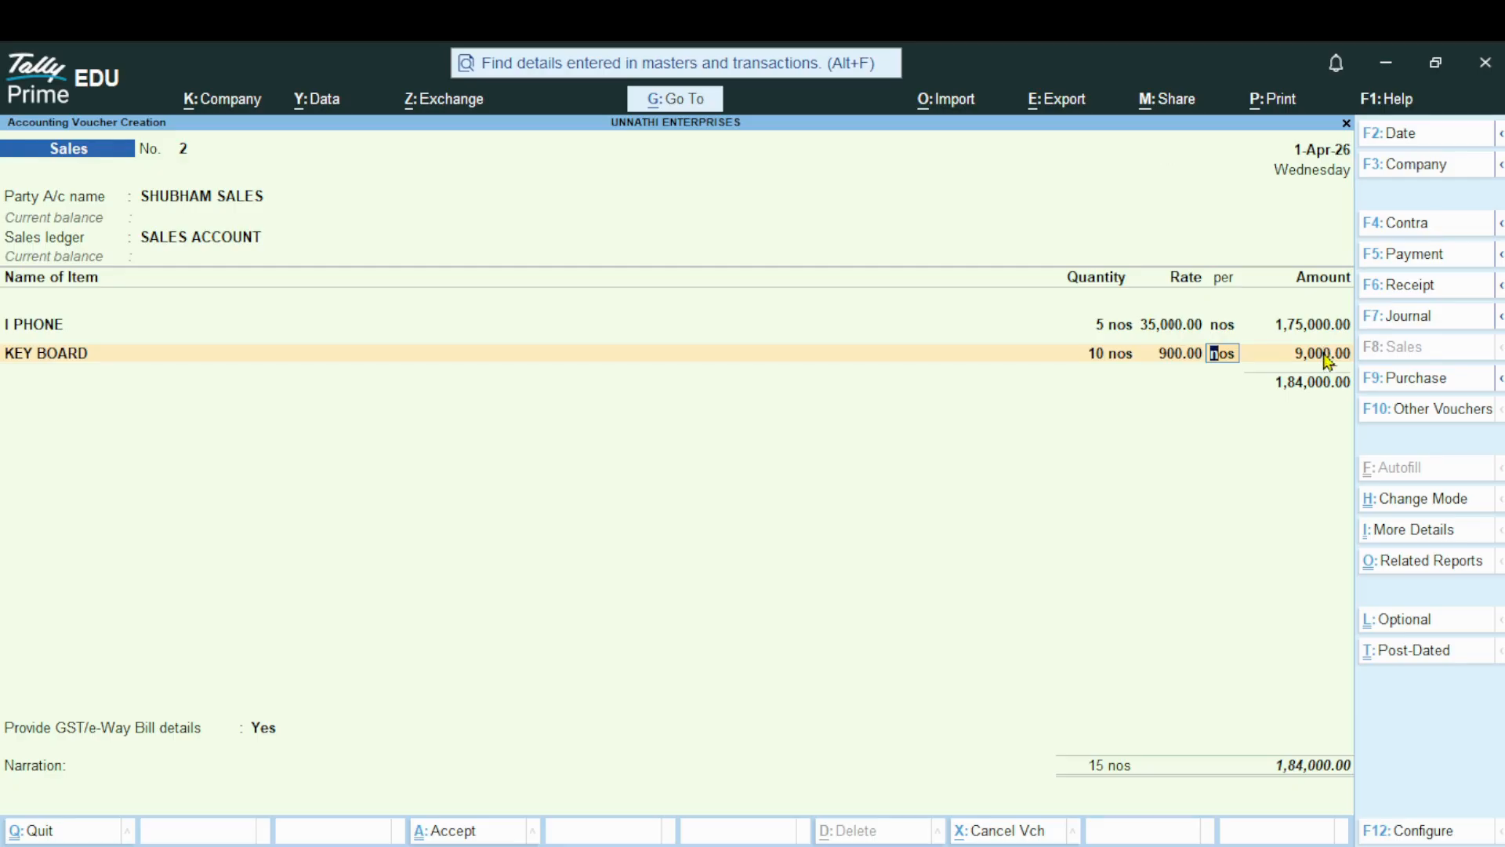
key(Return)
key(Return)
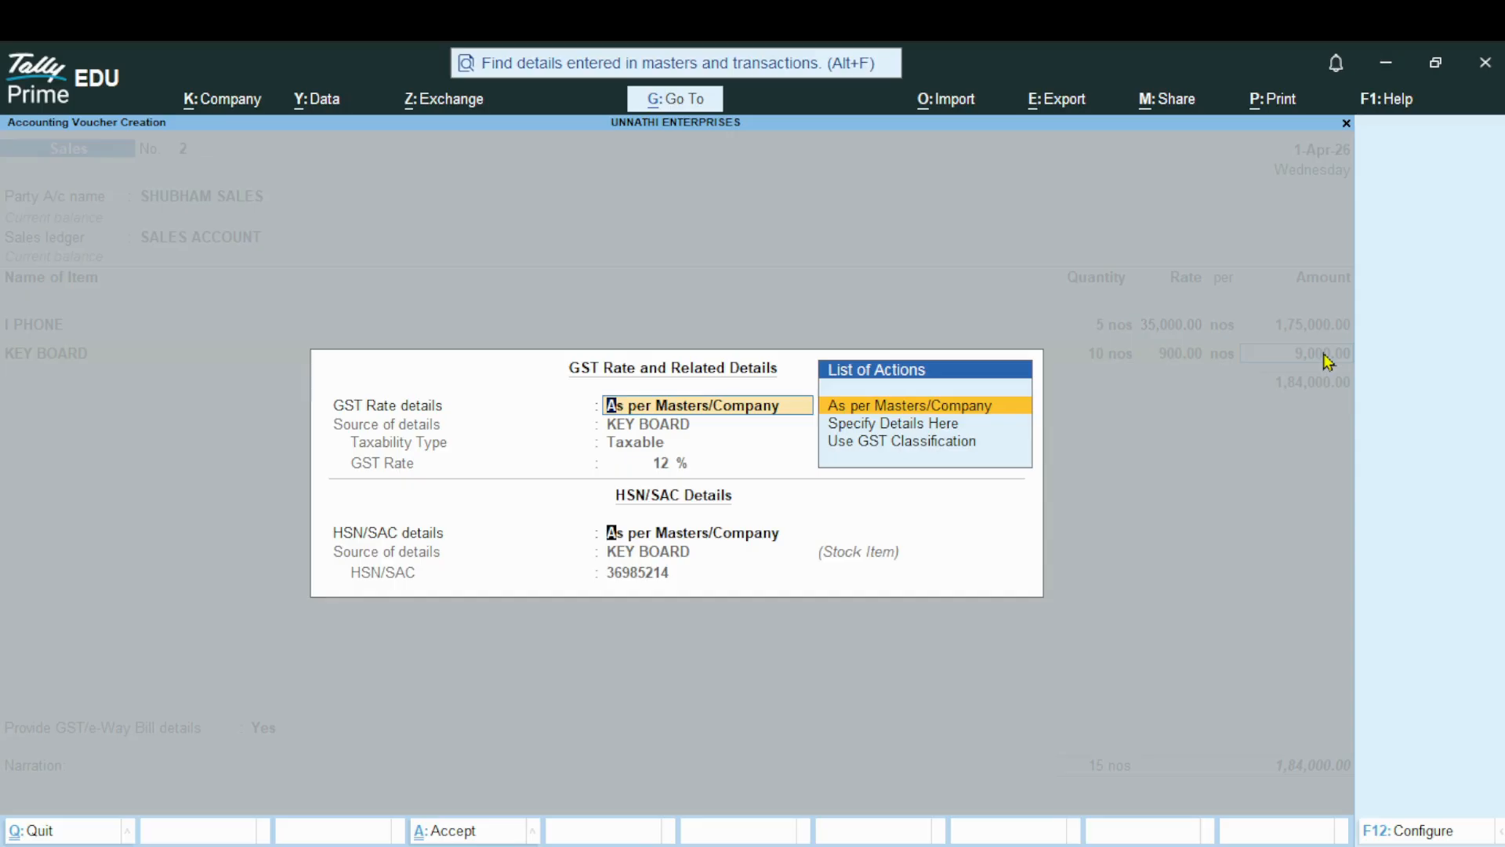
key(Return)
key(Return)
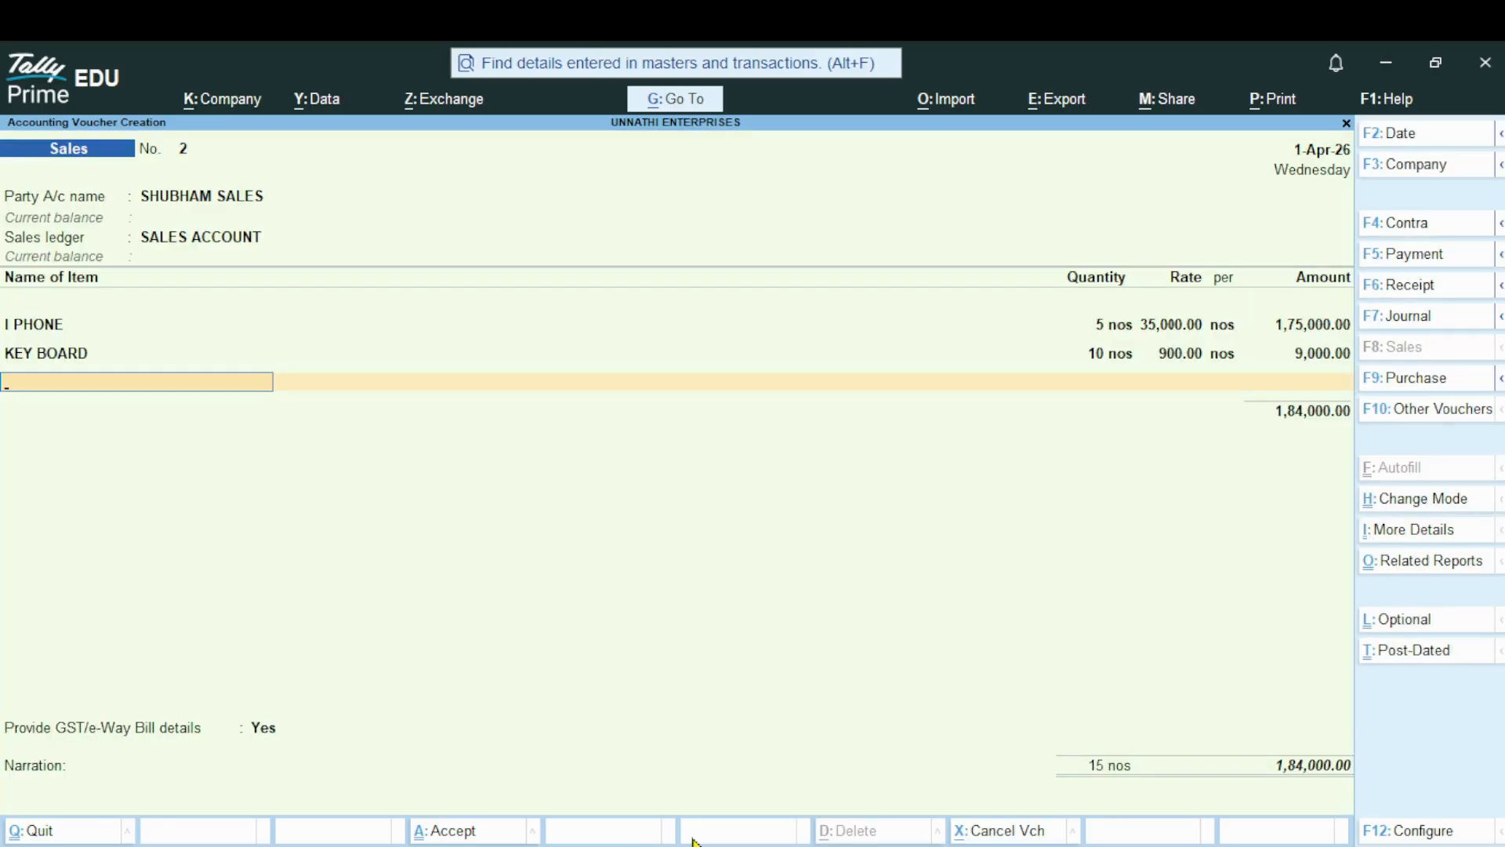
End the voucher's item list and start a new ledger named DISCOUNT ALLOWED without an alias
click(503, 837)
key(Return)
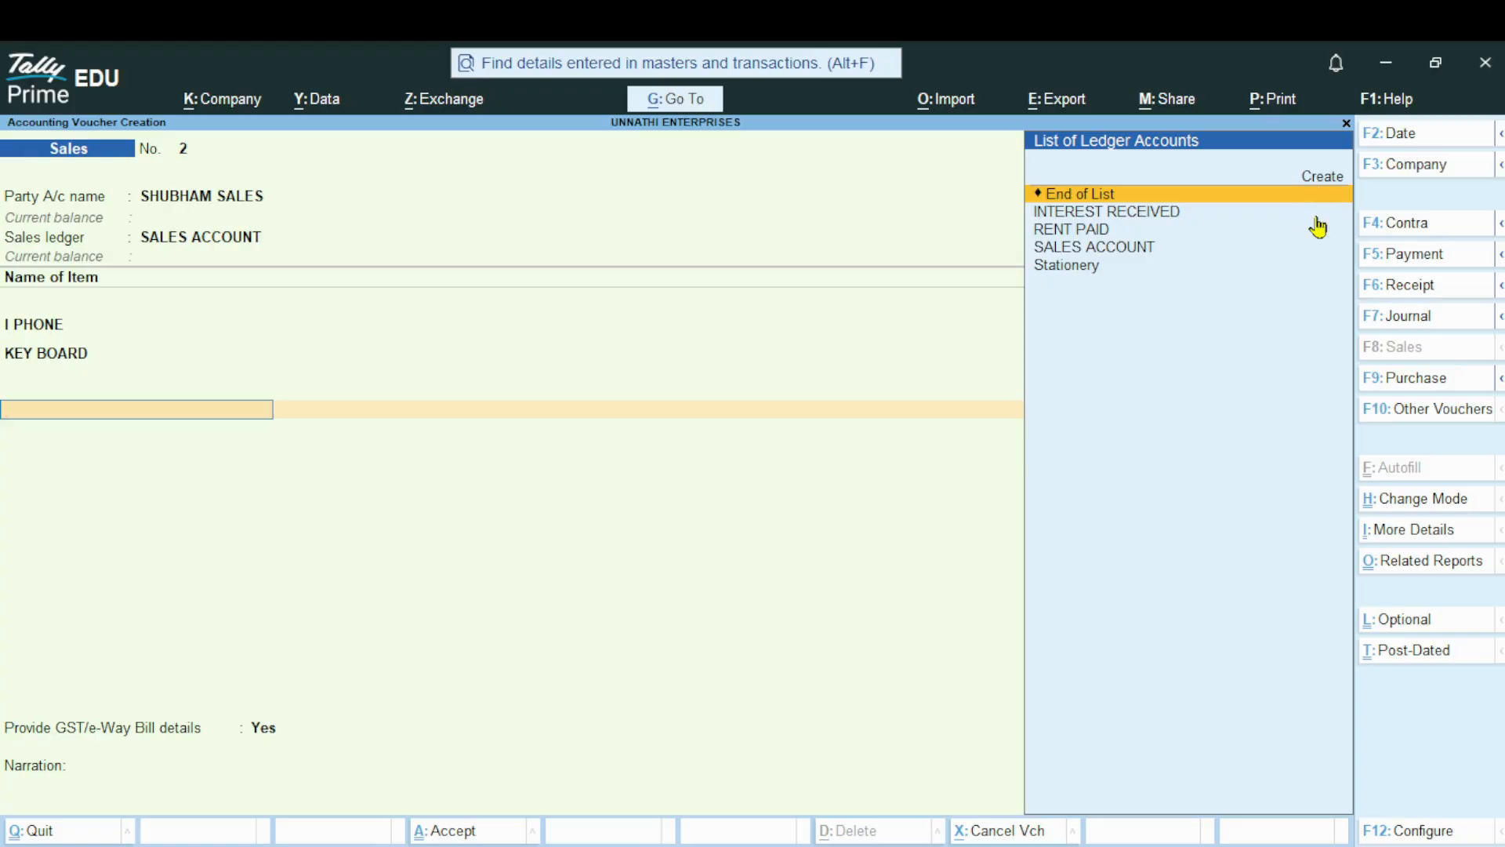
key(Up)
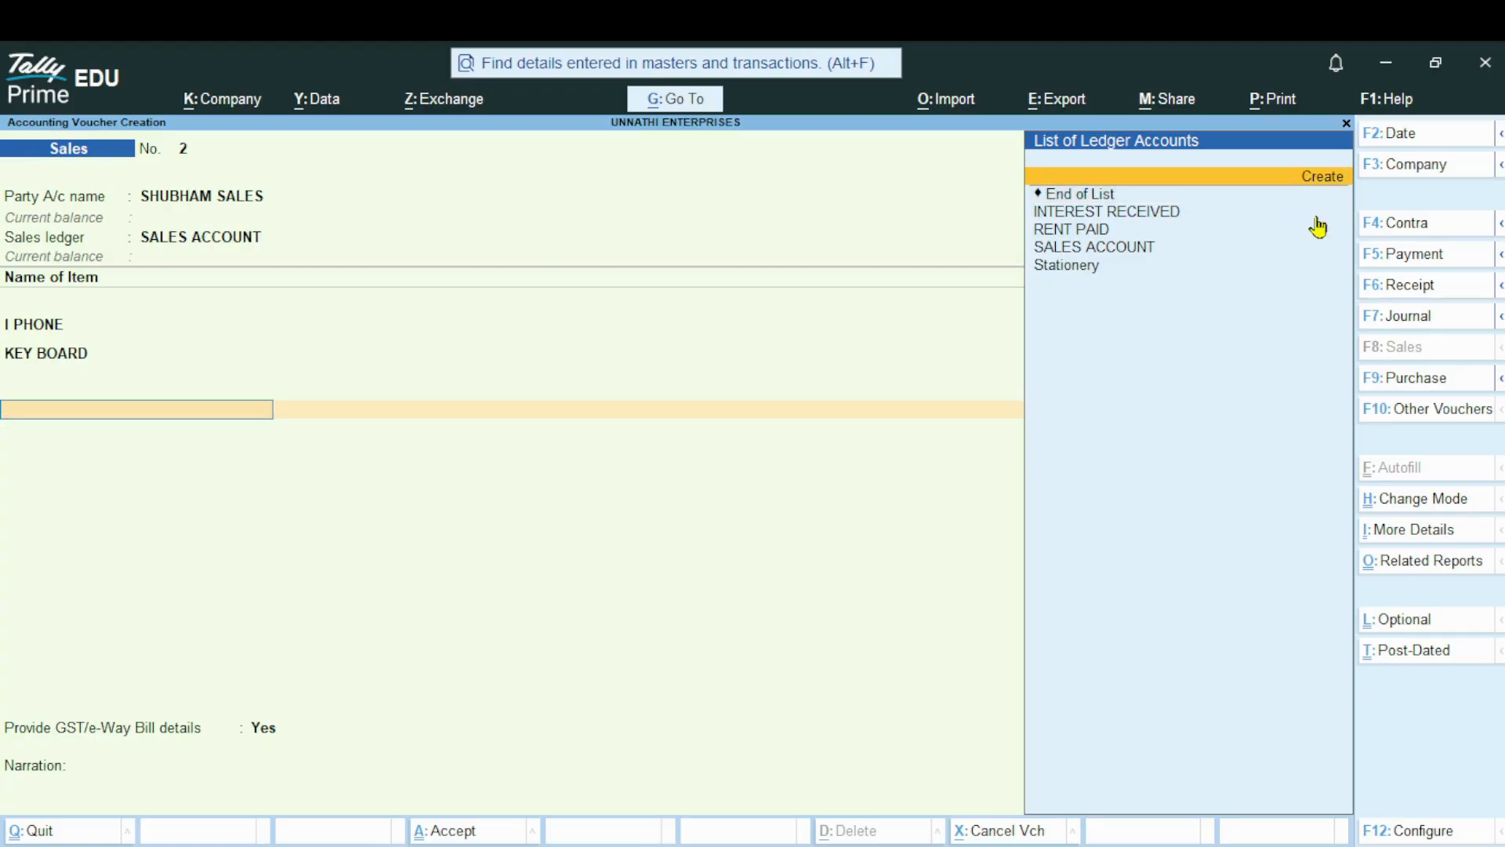
key(Return)
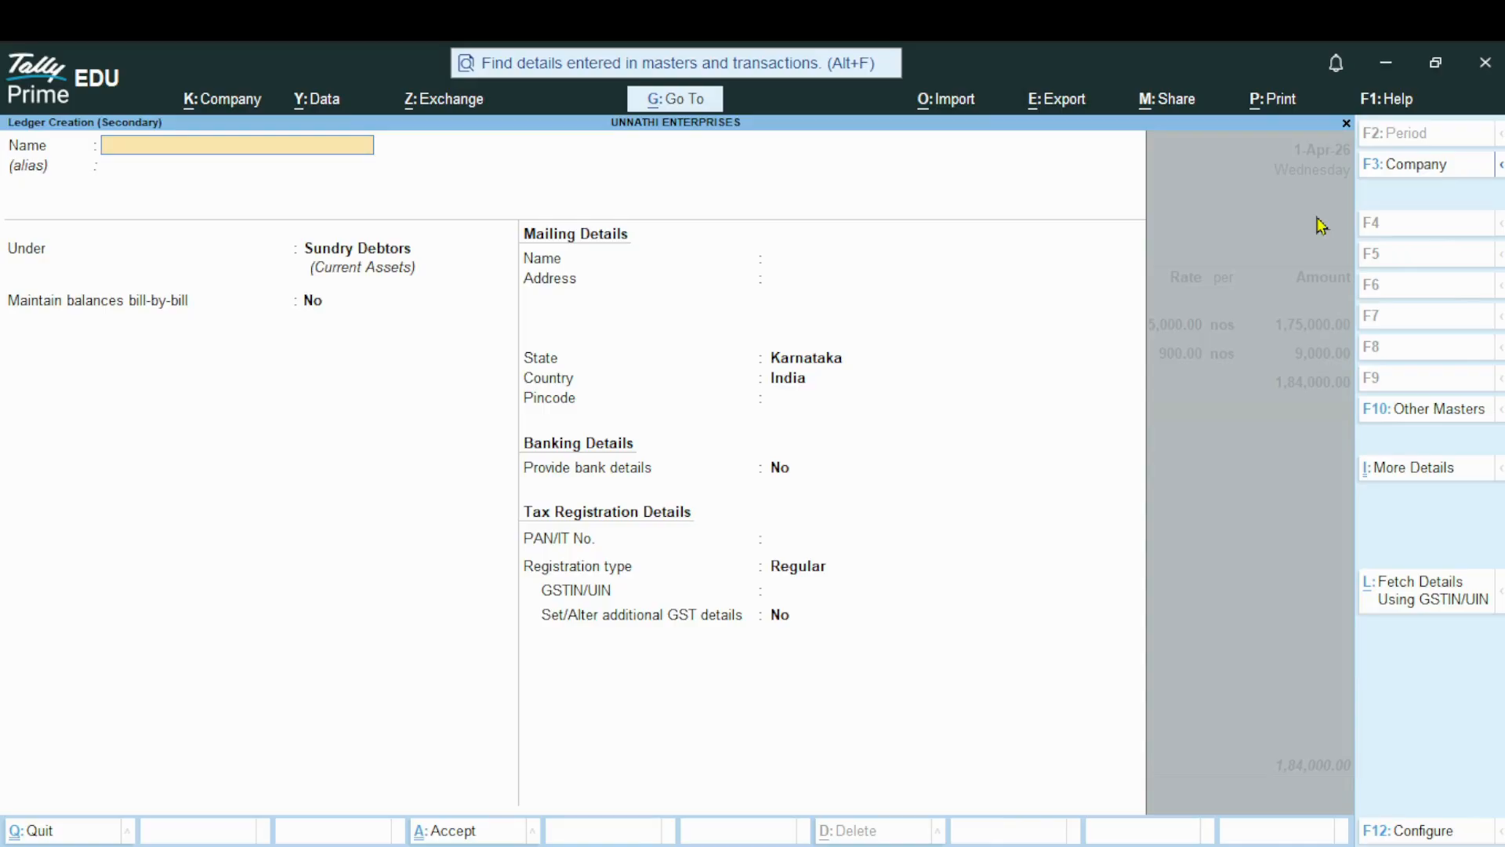
text(DISCOUNT ALLOWED)
key(Return)
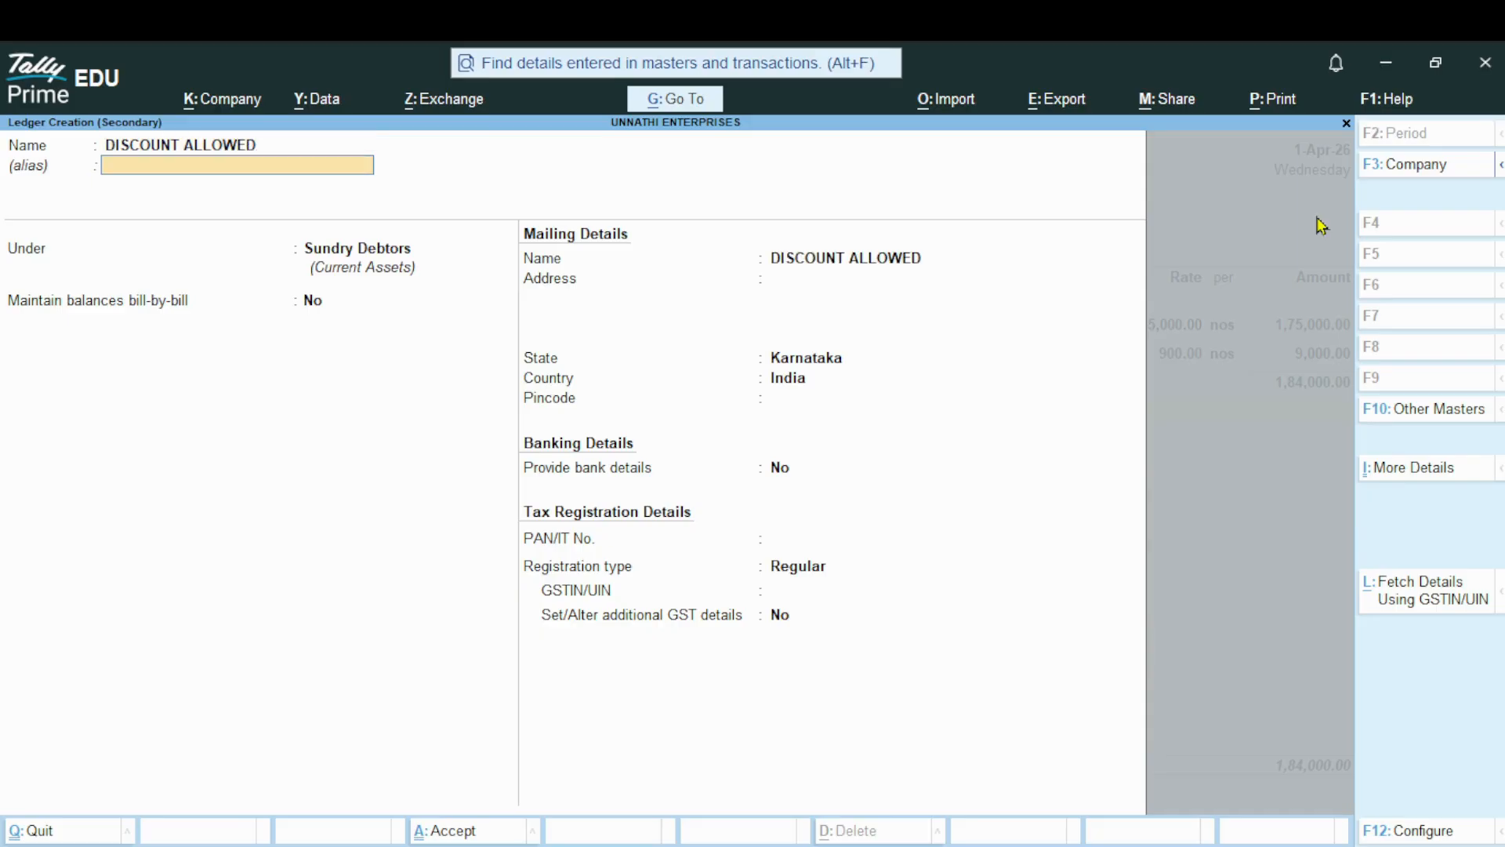
key(Return)
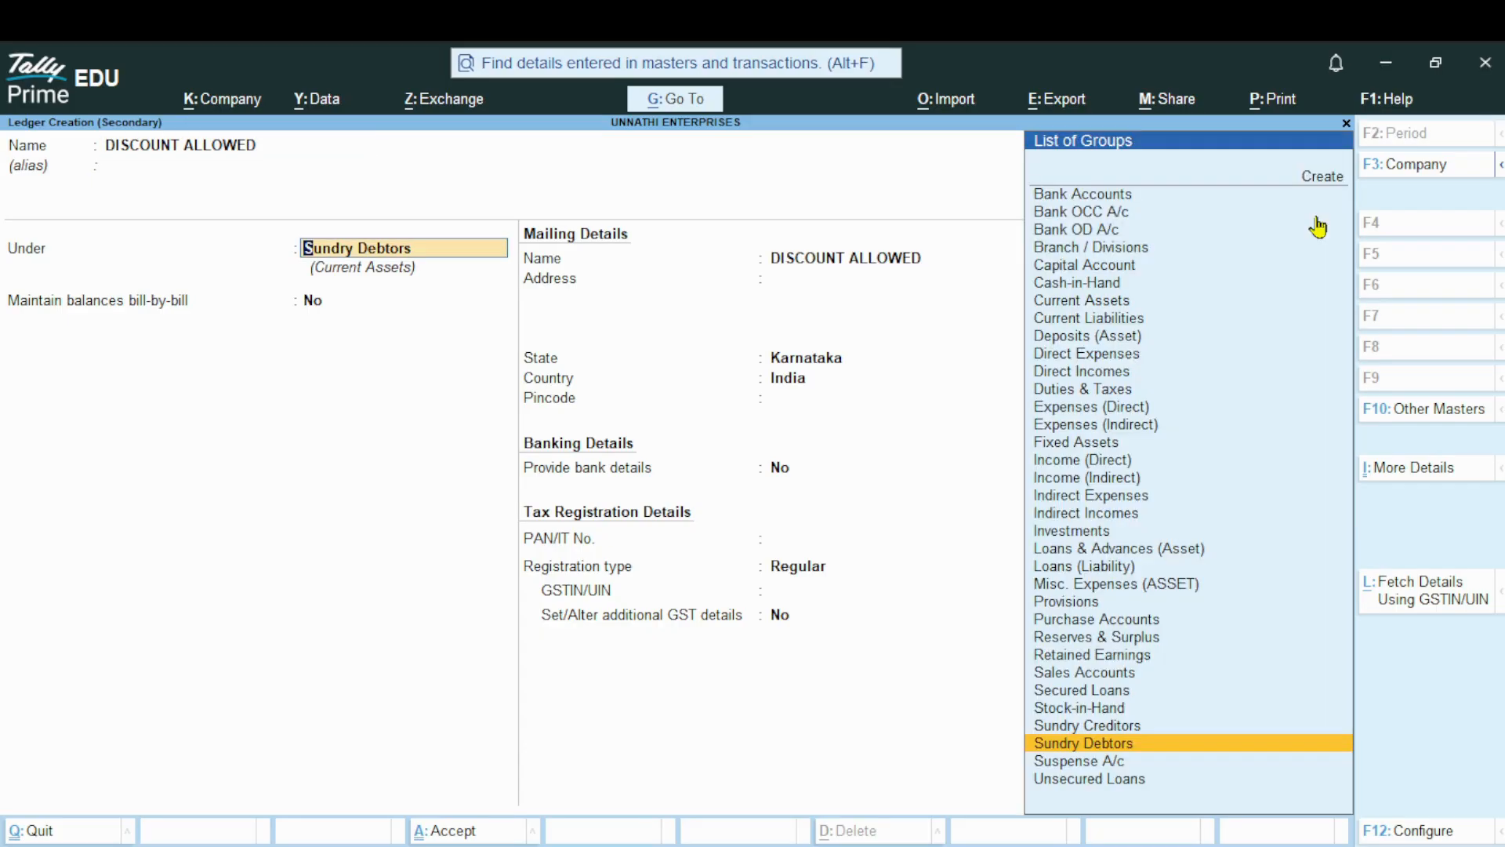
Place the DISCOUNT ALLOWED ledger under Indirect Expenses, keep its type of ledger Not Applicable, and save it
key(Up)
key(Up)
key(Up)
key(Up)
key(Up)
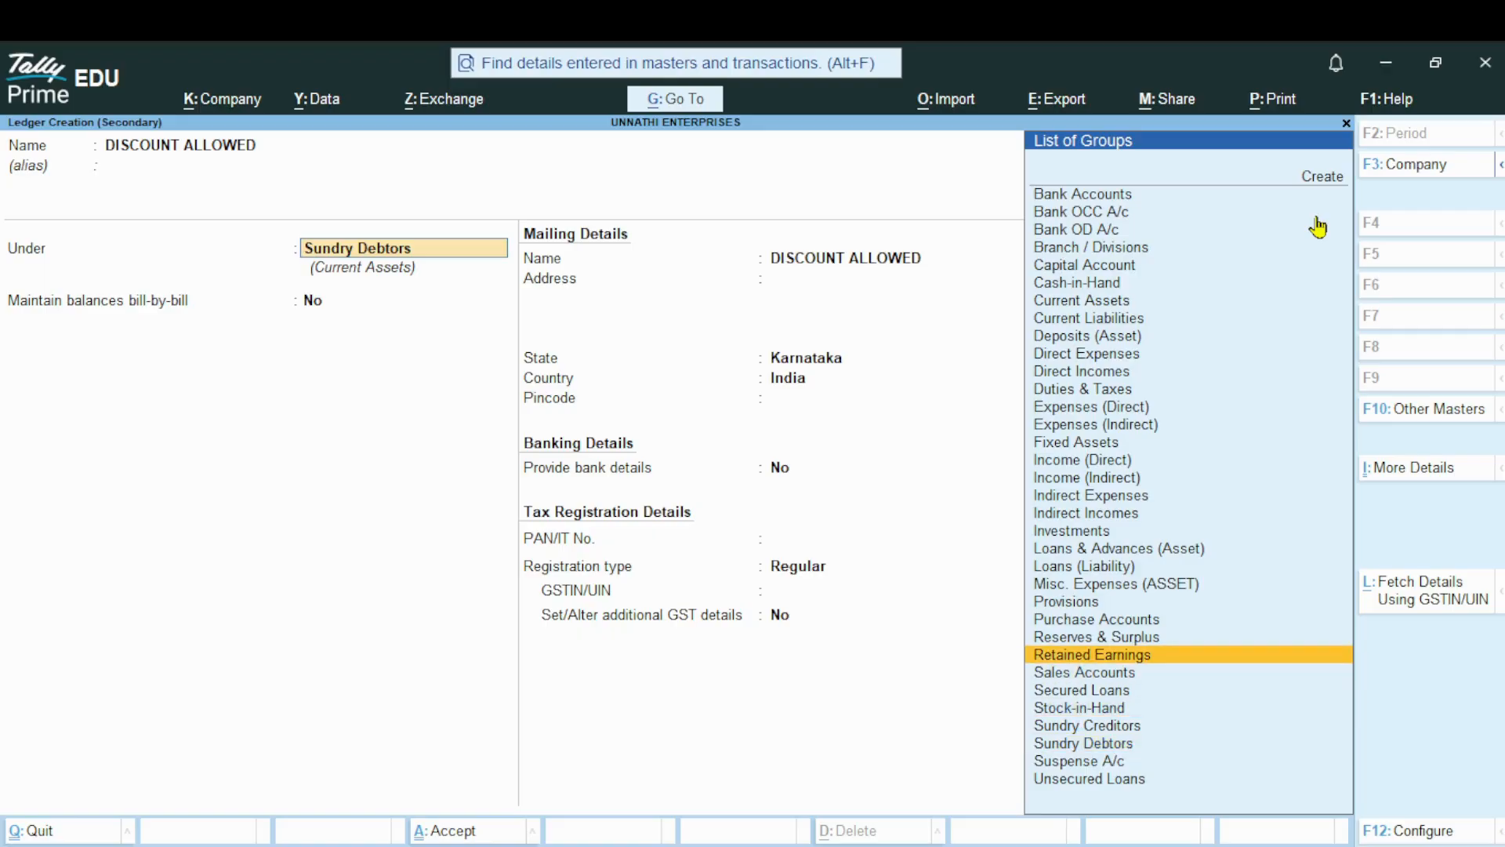
key(Up)
key(Up)
key(Up)
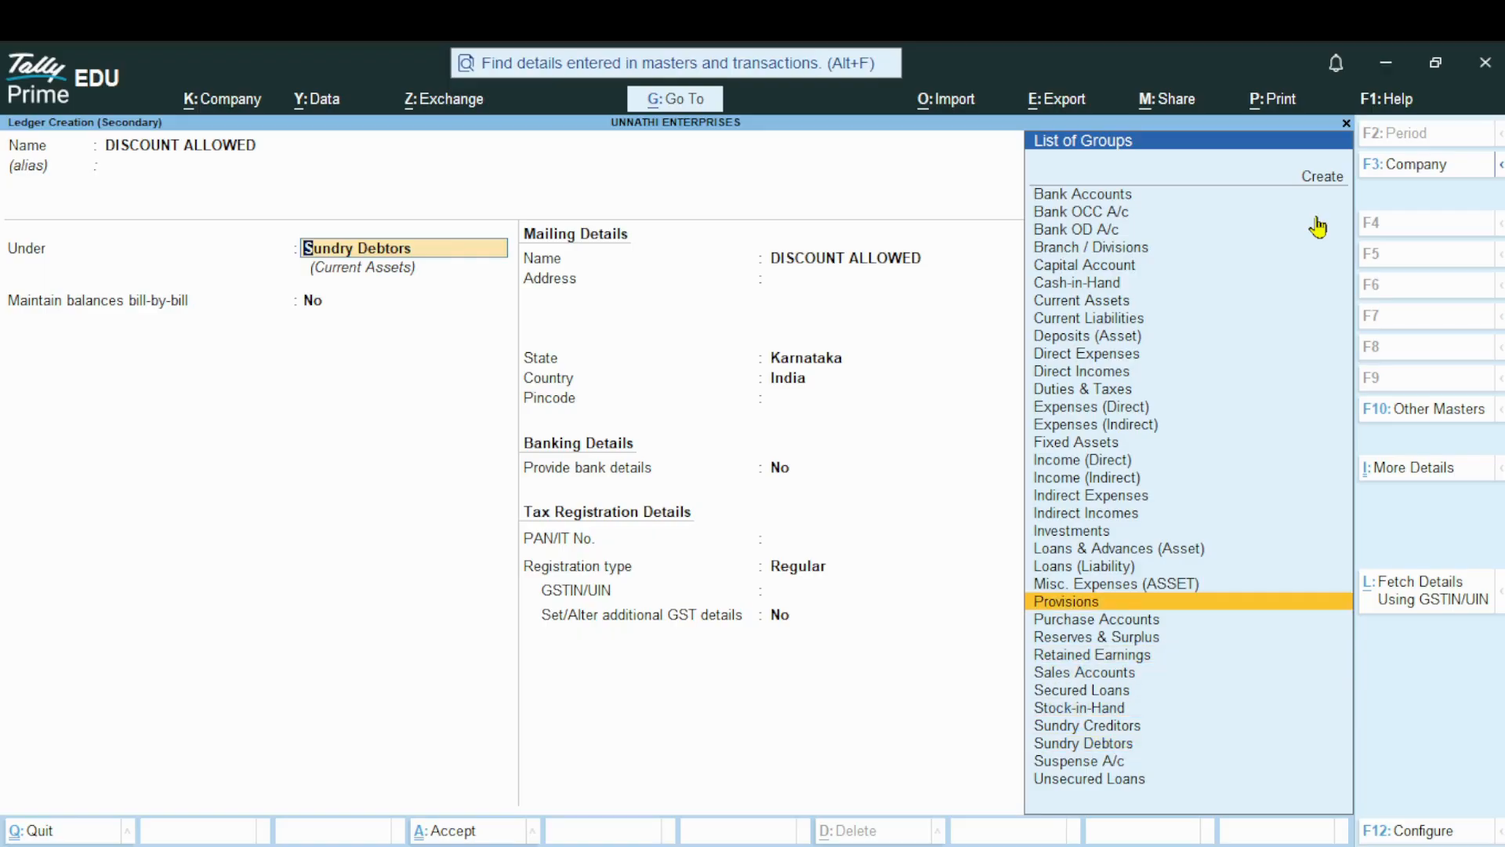
key(Up)
key(Up)
key(Up)
key(Up)
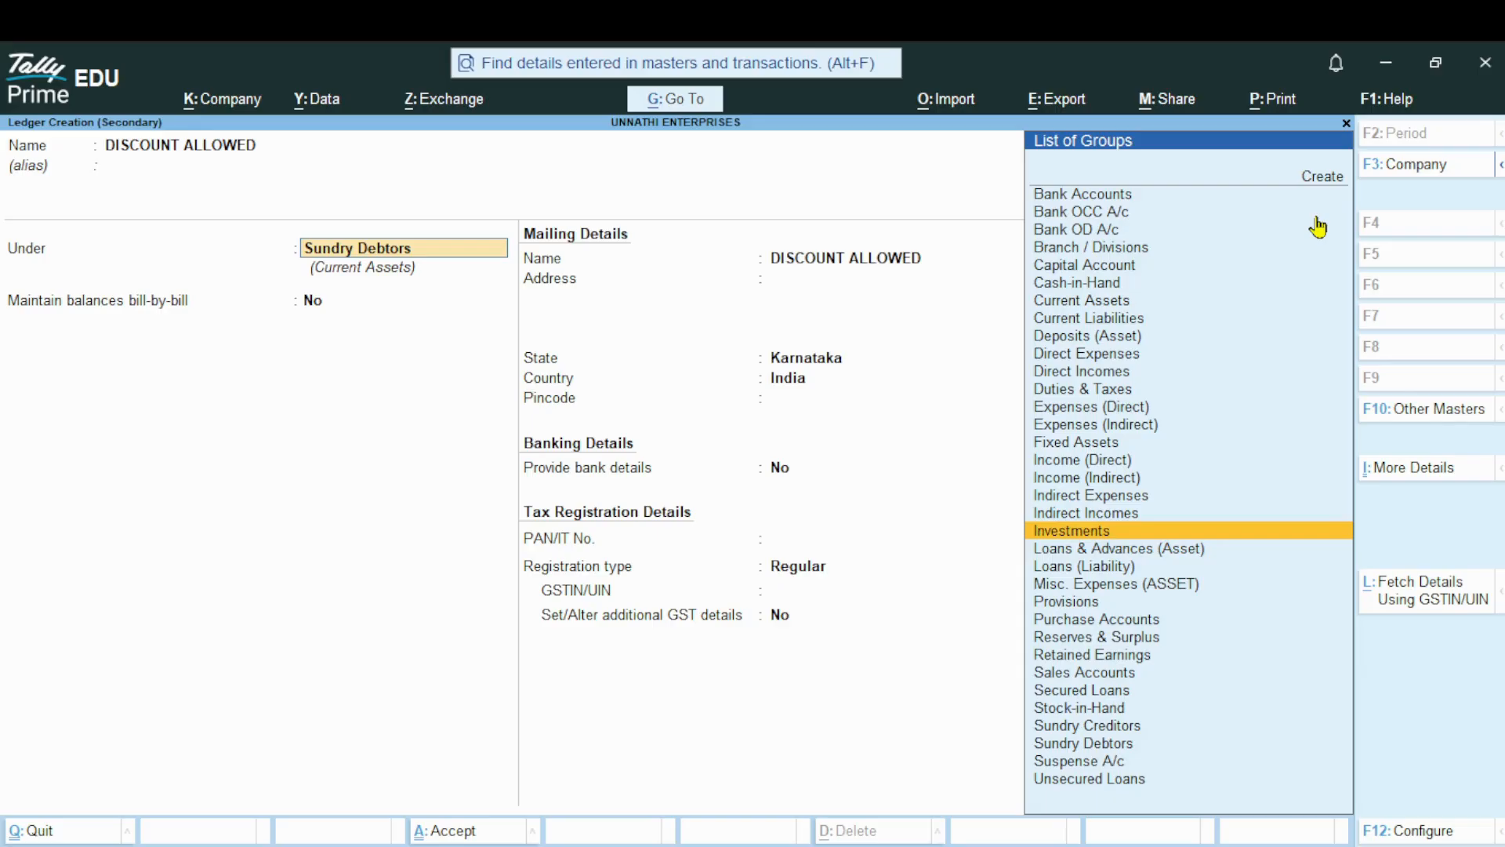
key(Up)
key(Up)
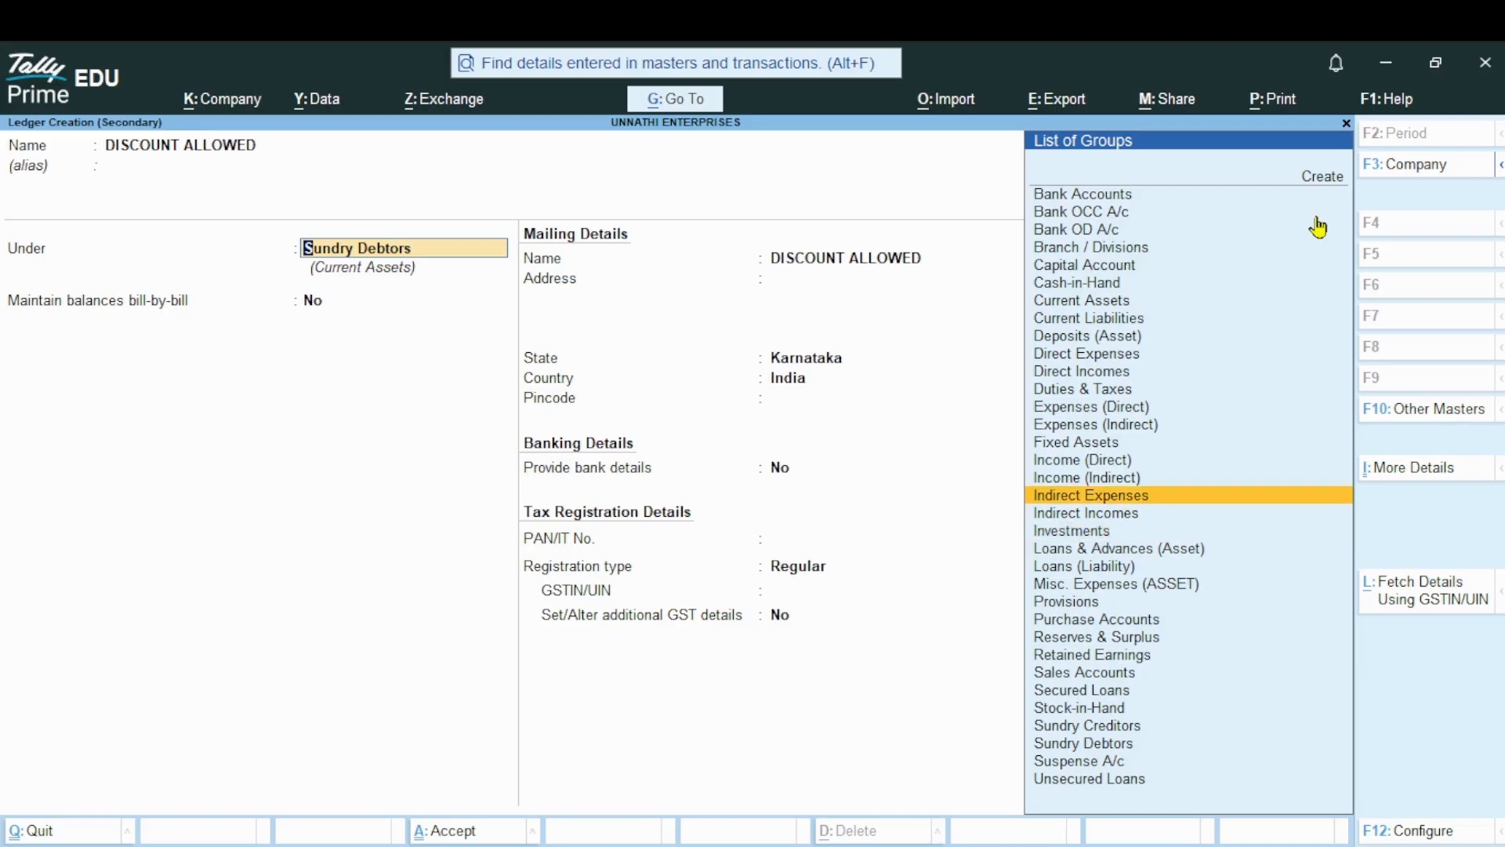
key(Return)
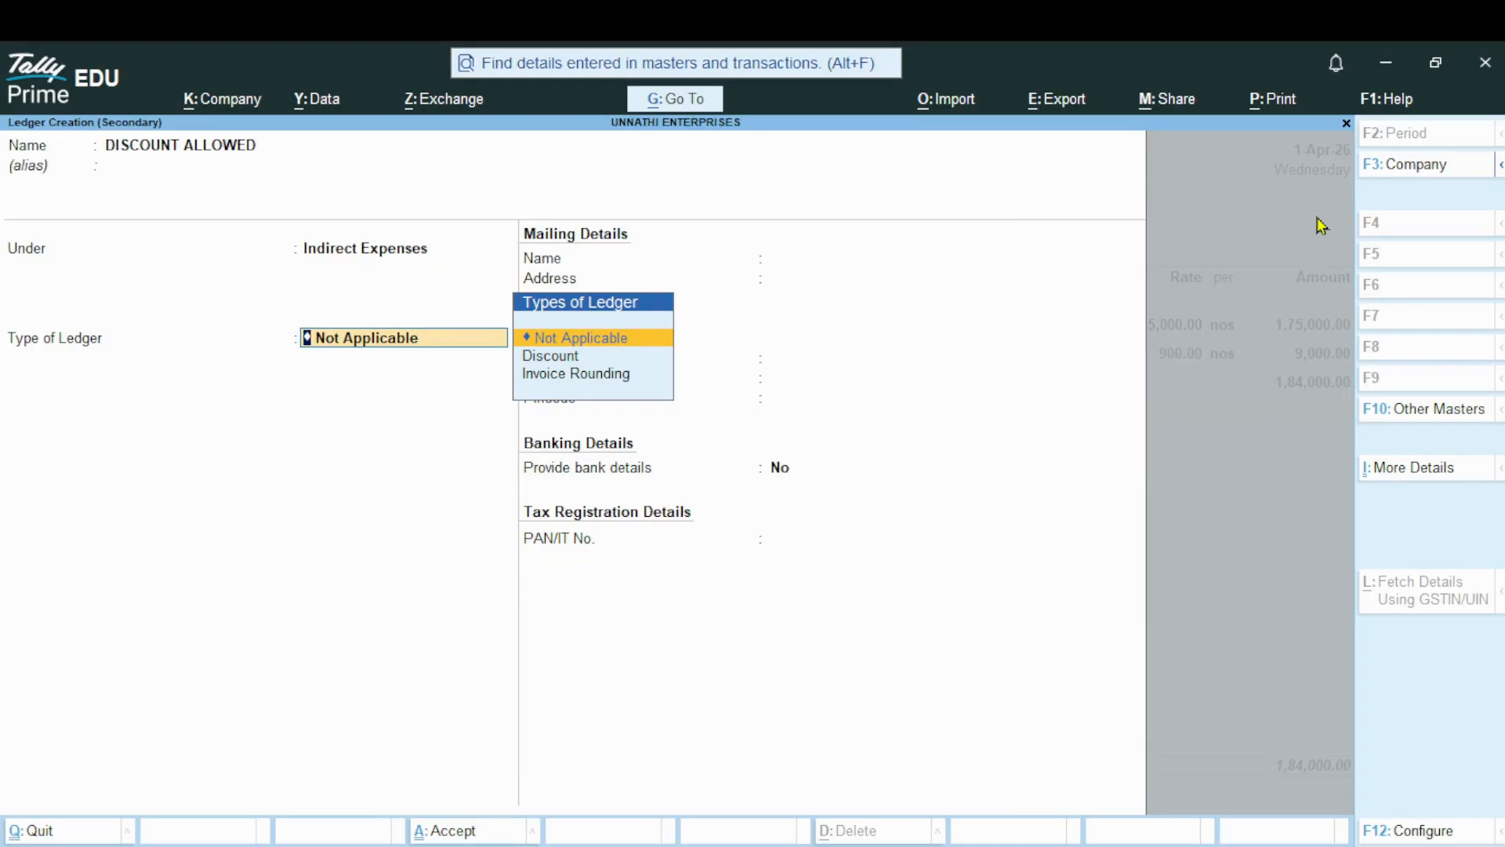
key(Return)
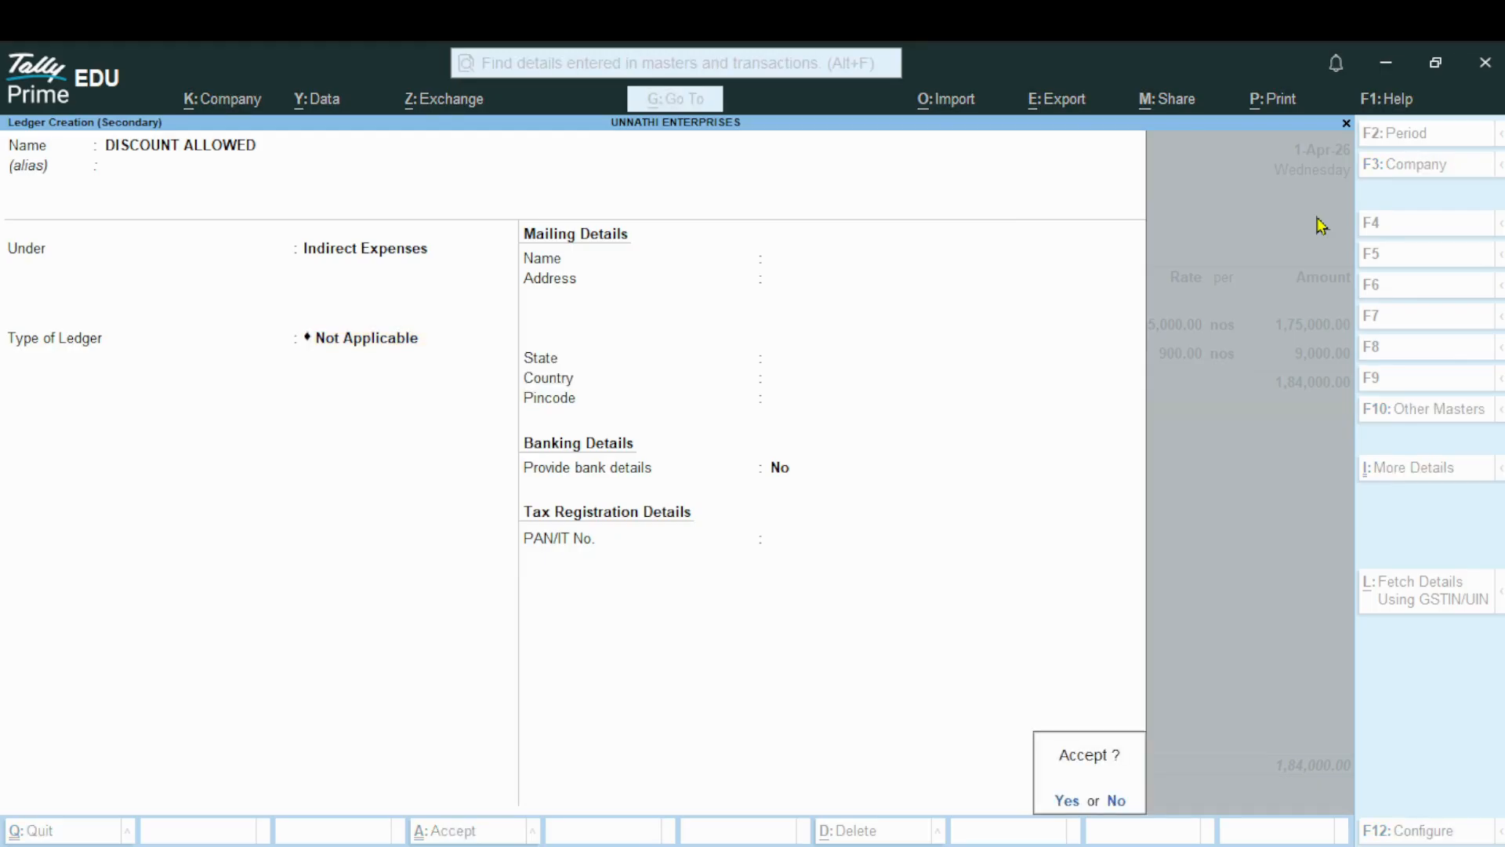
click(1065, 801)
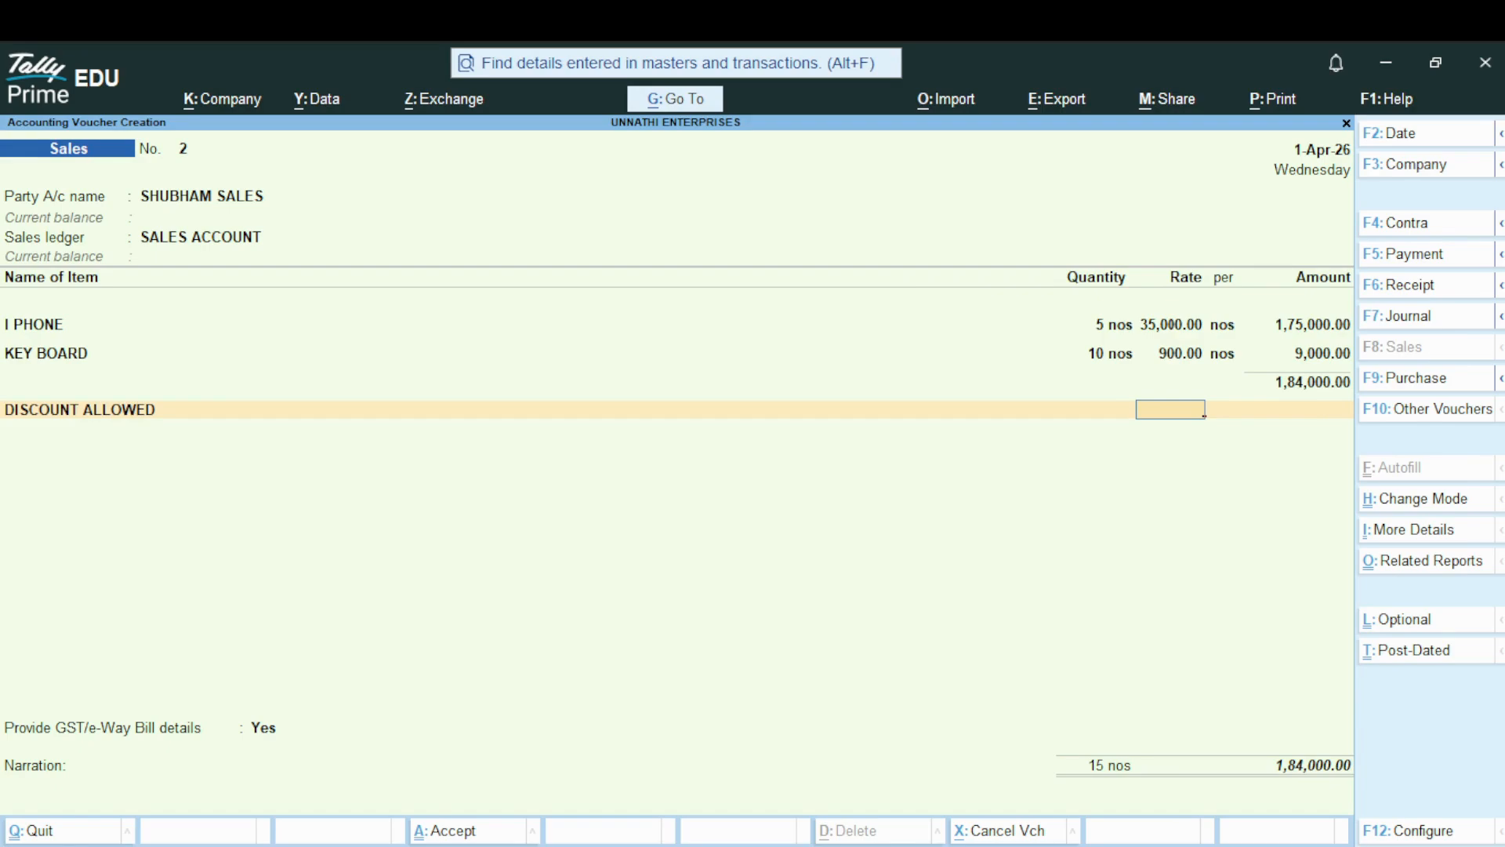
Enter a rate of -5% on the DISCOUNT ALLOWED line of the voucher and accept the calculated amount
key(alt+Tab)
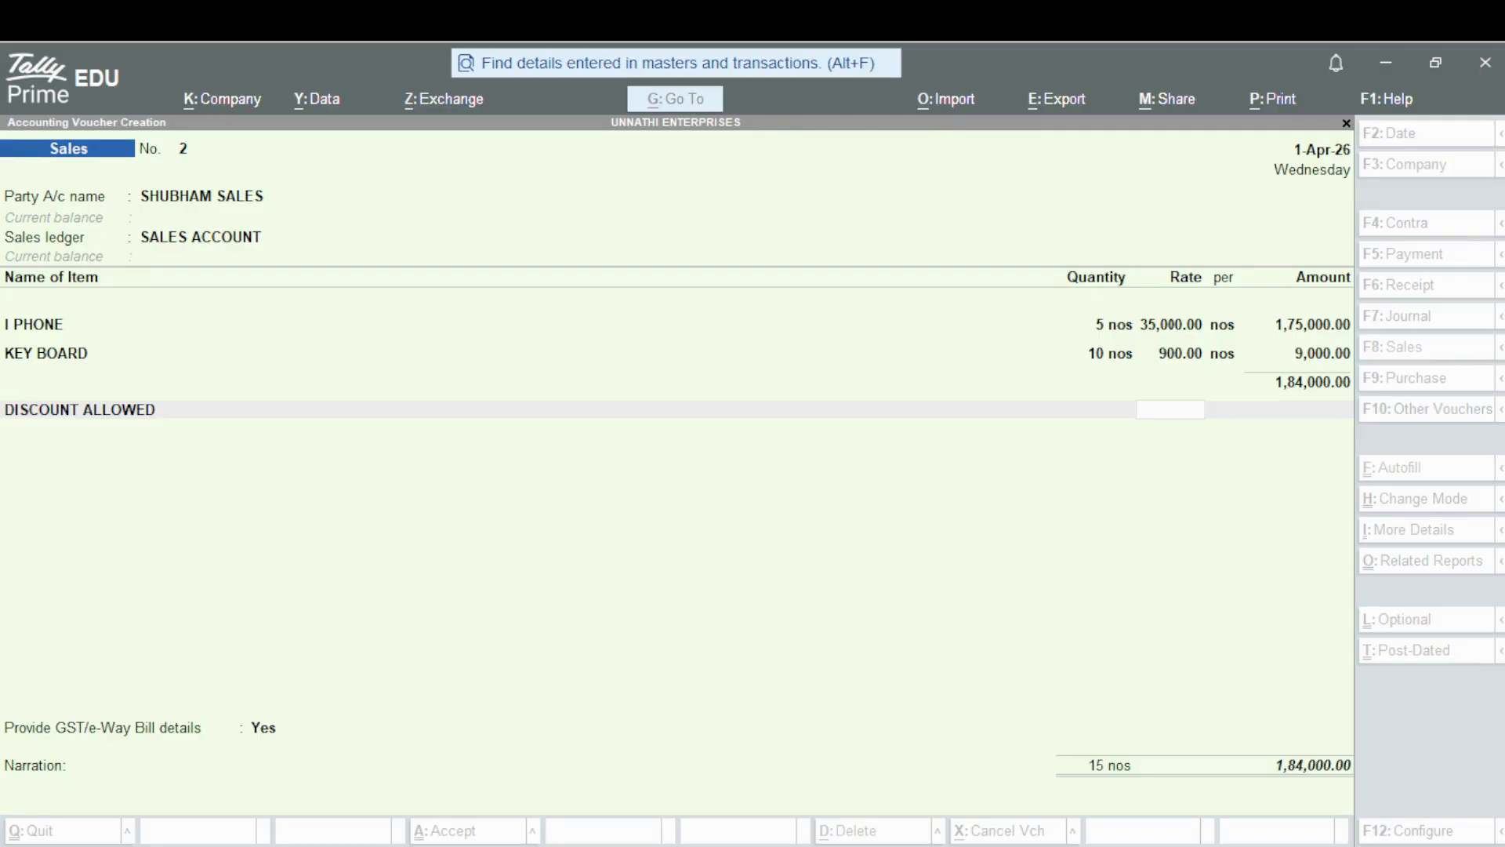
click(1182, 405)
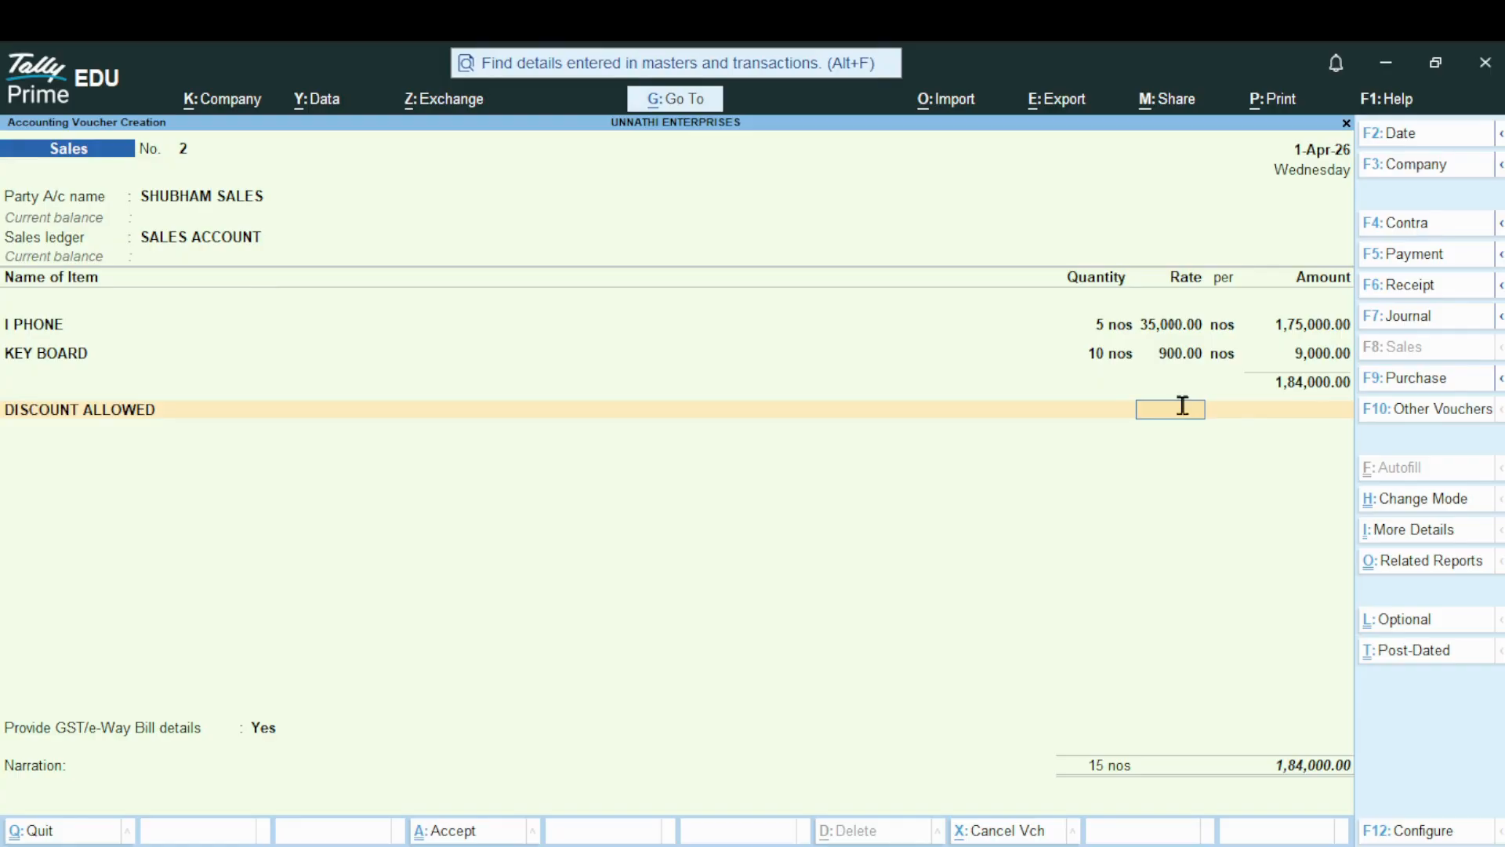
text(-5)
key(Return)
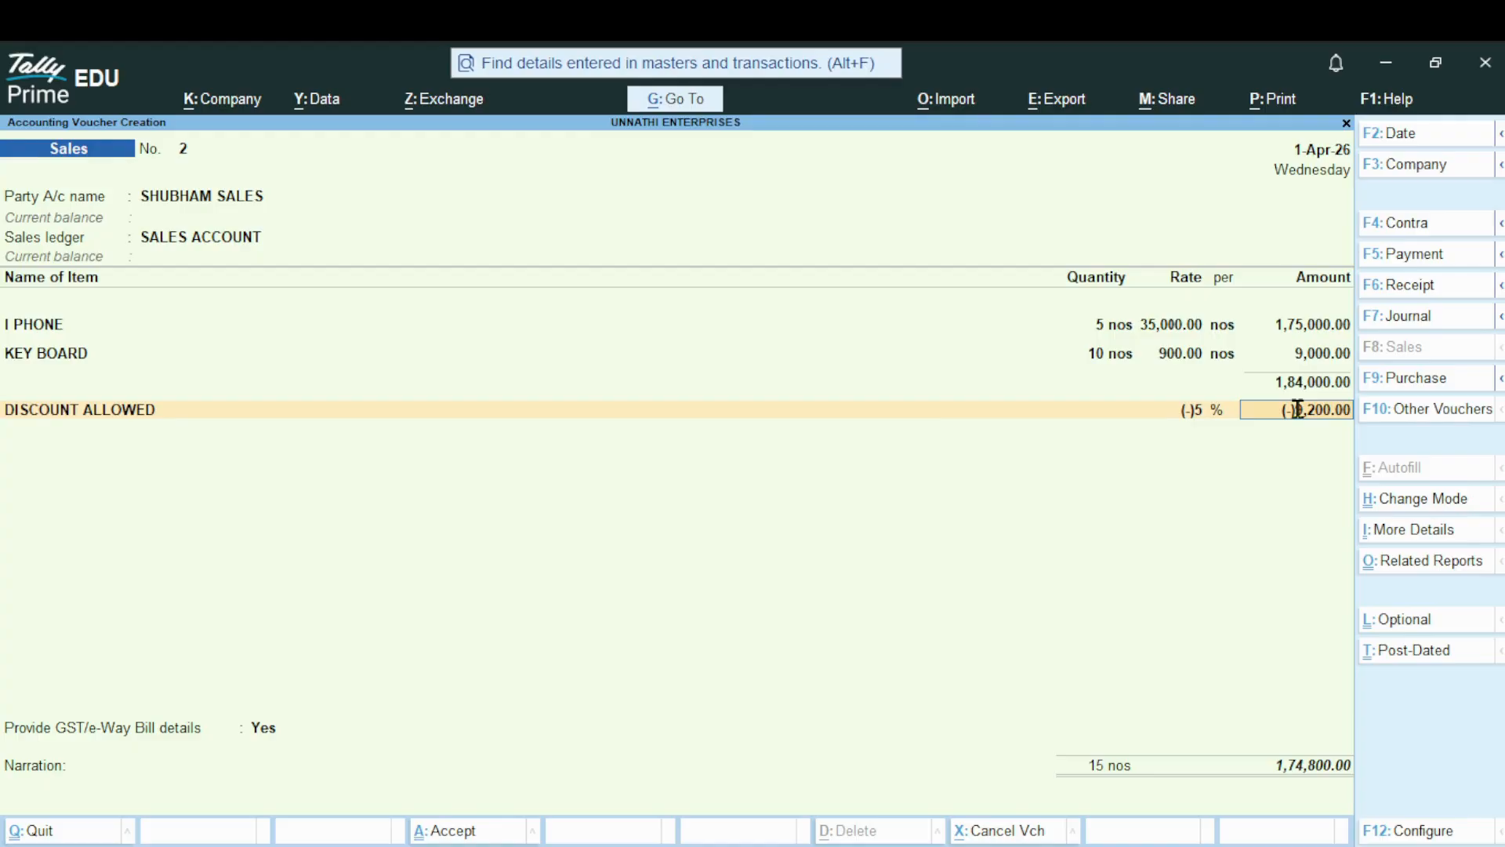
key(Return)
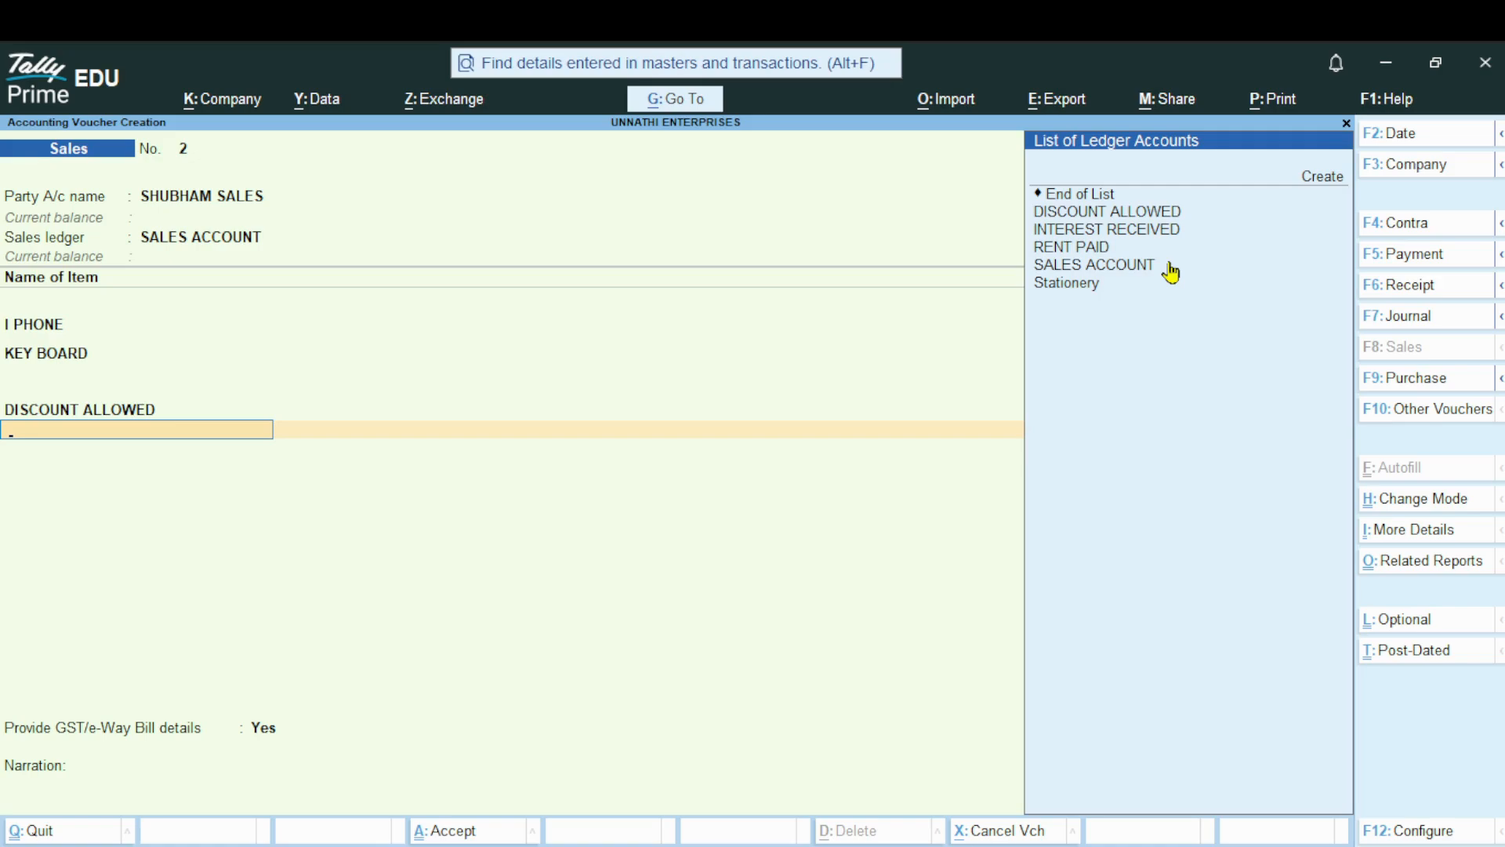
Start a new ledger named CGST from the voucher's ledger line, leaving its alias blank
key(alt+c)
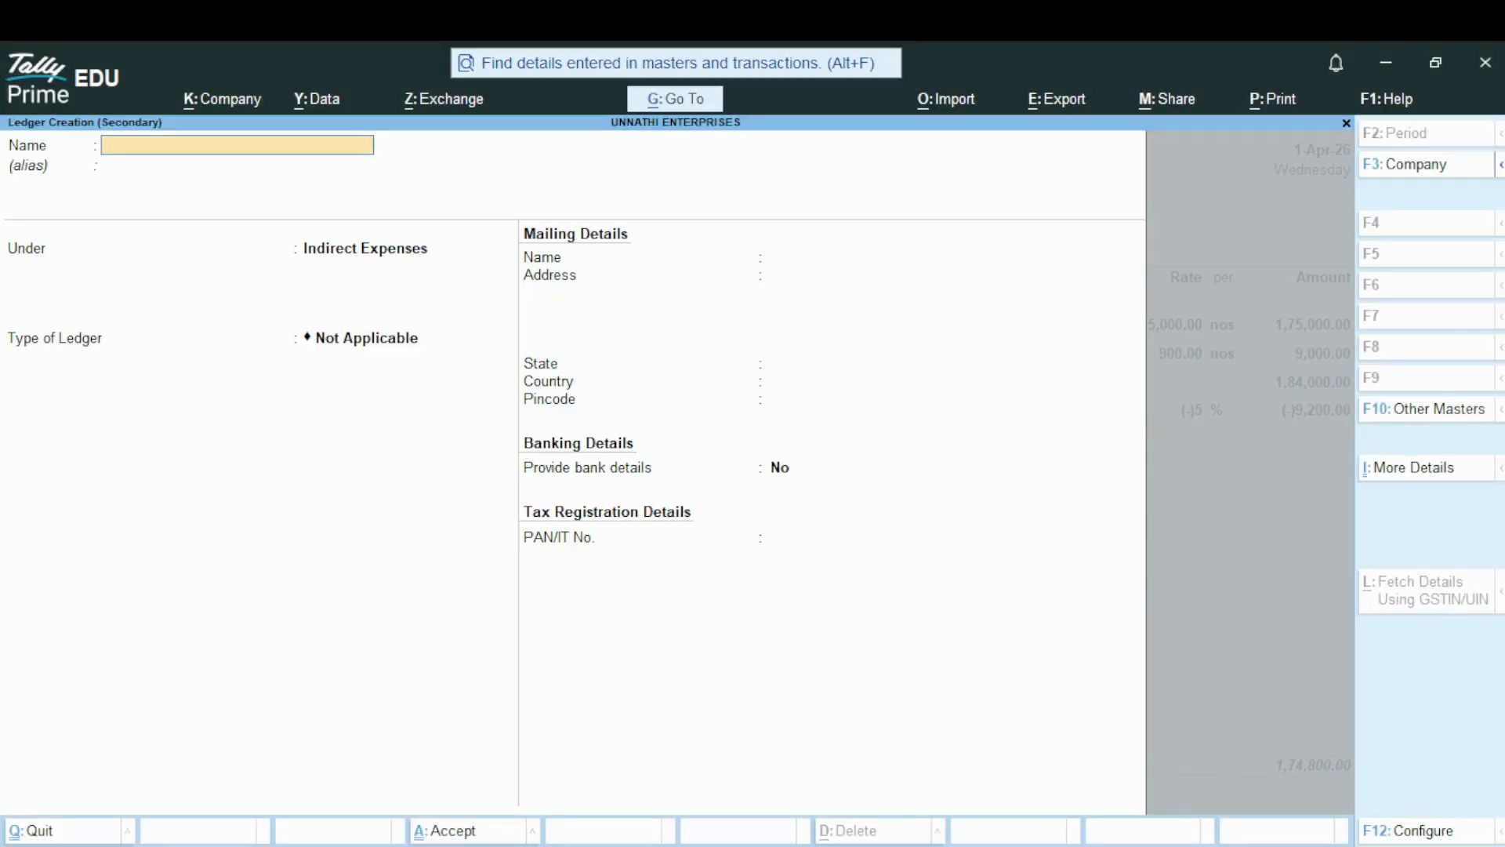
text(CGST)
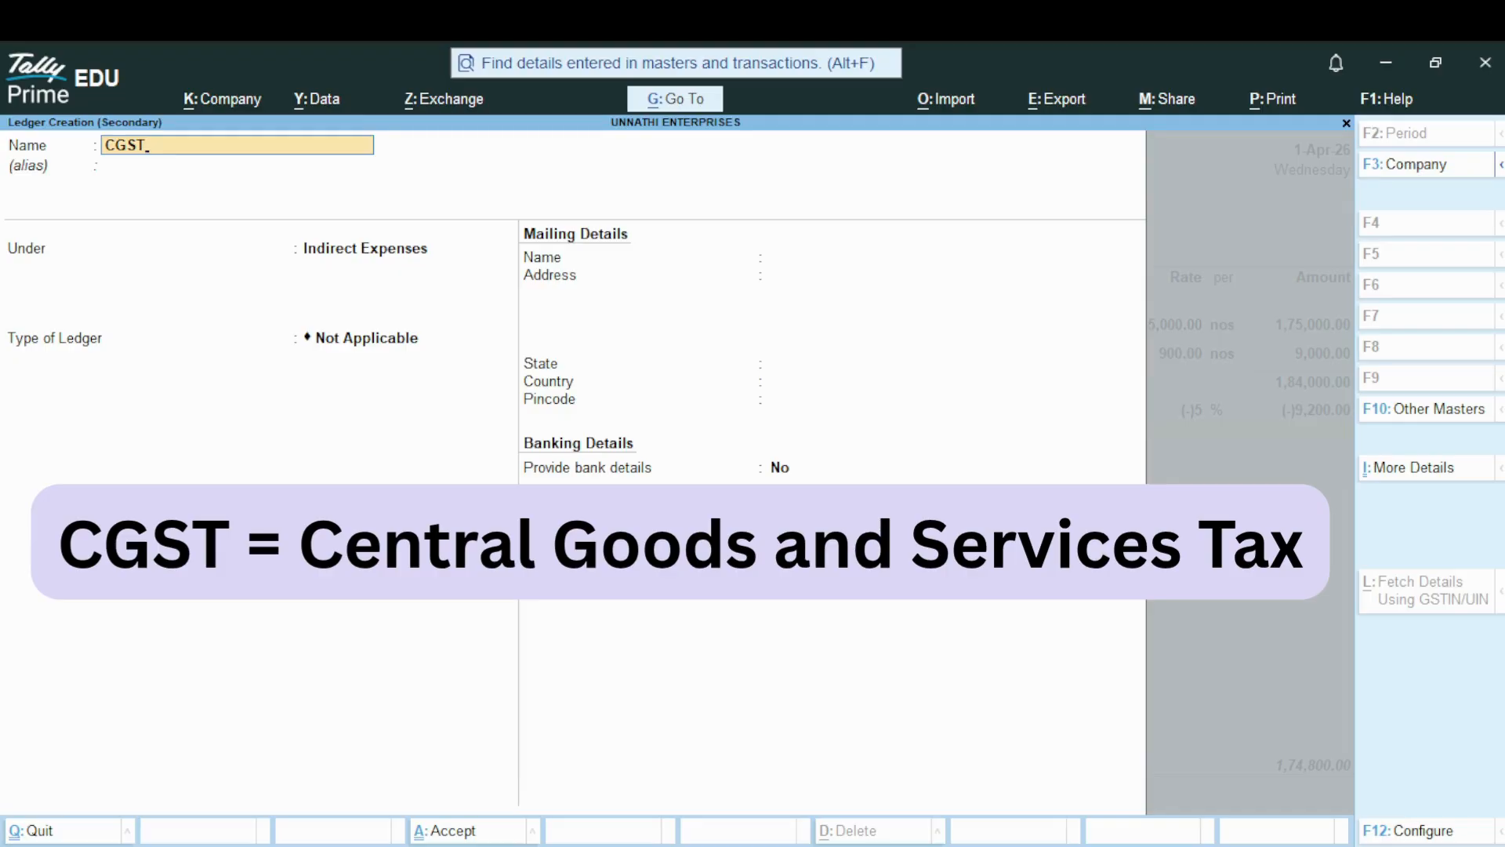
key(Return)
key(Return)
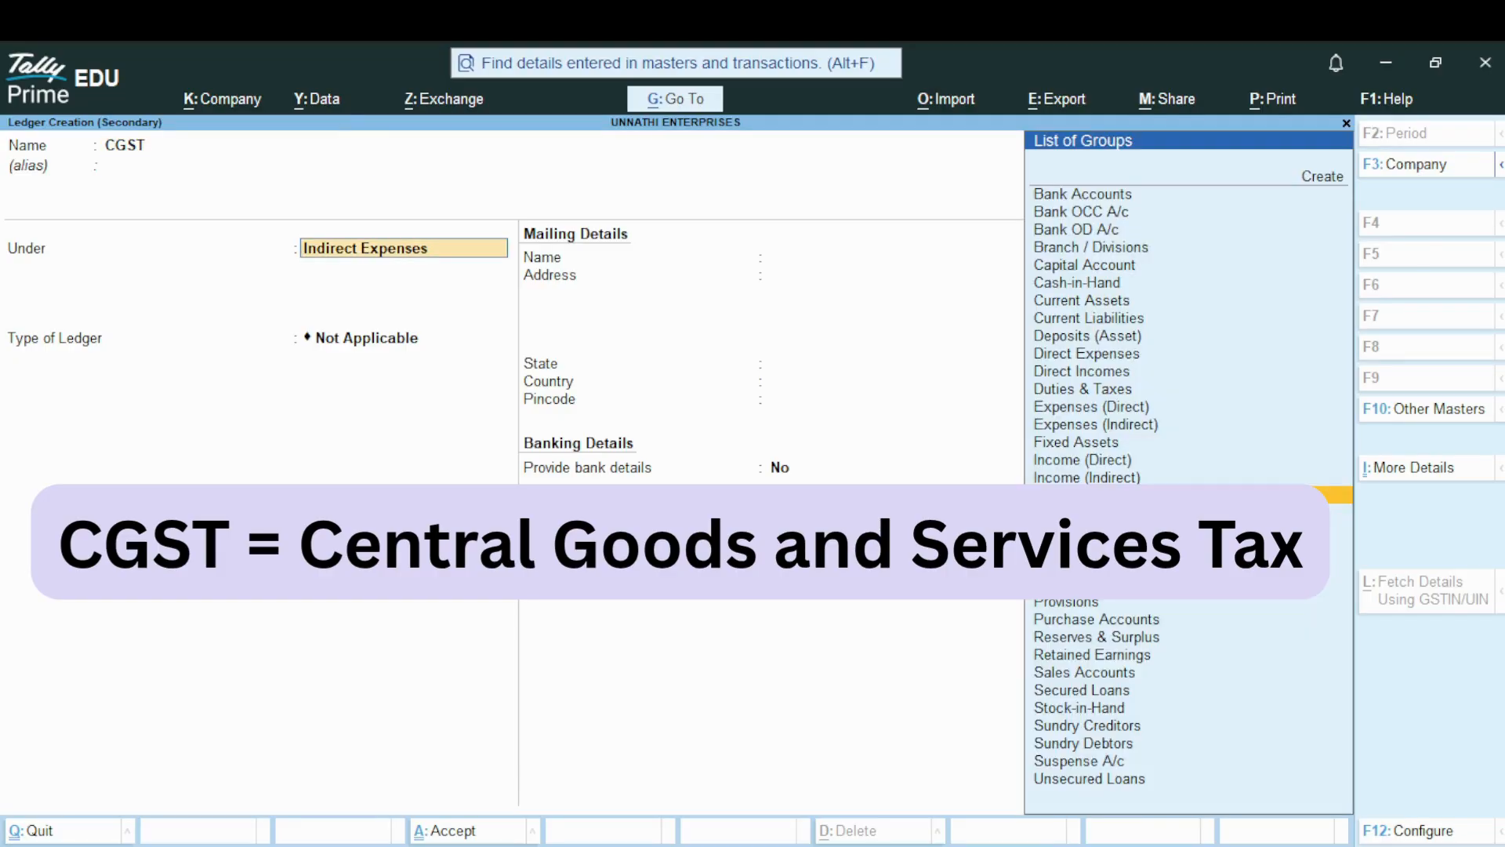
Place the CGST ledger under the Duties & Taxes group
key(Up)
key(Up)
key(Up)
key(Up)
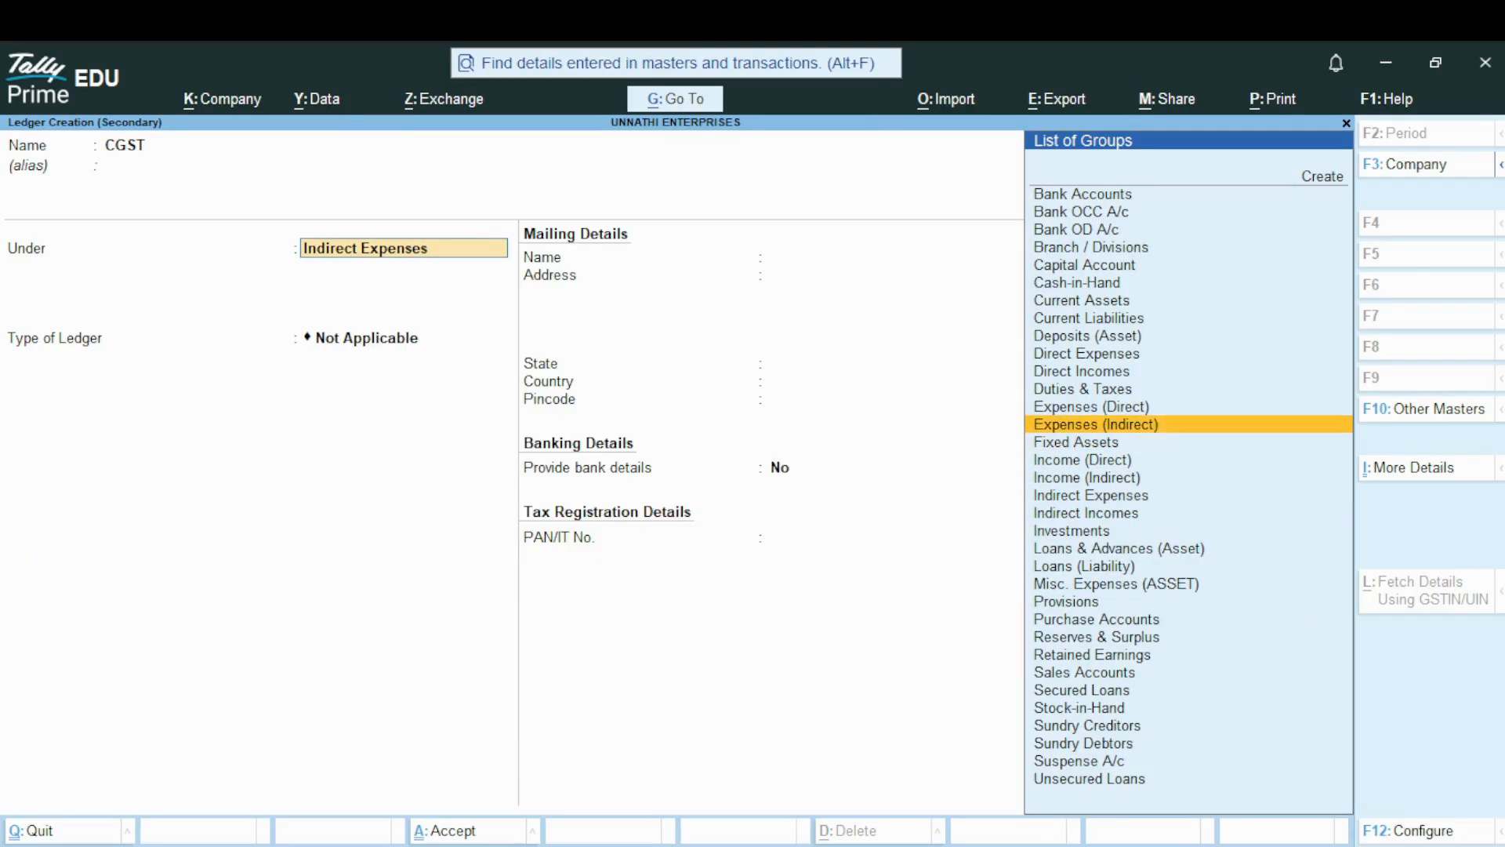
key(Up)
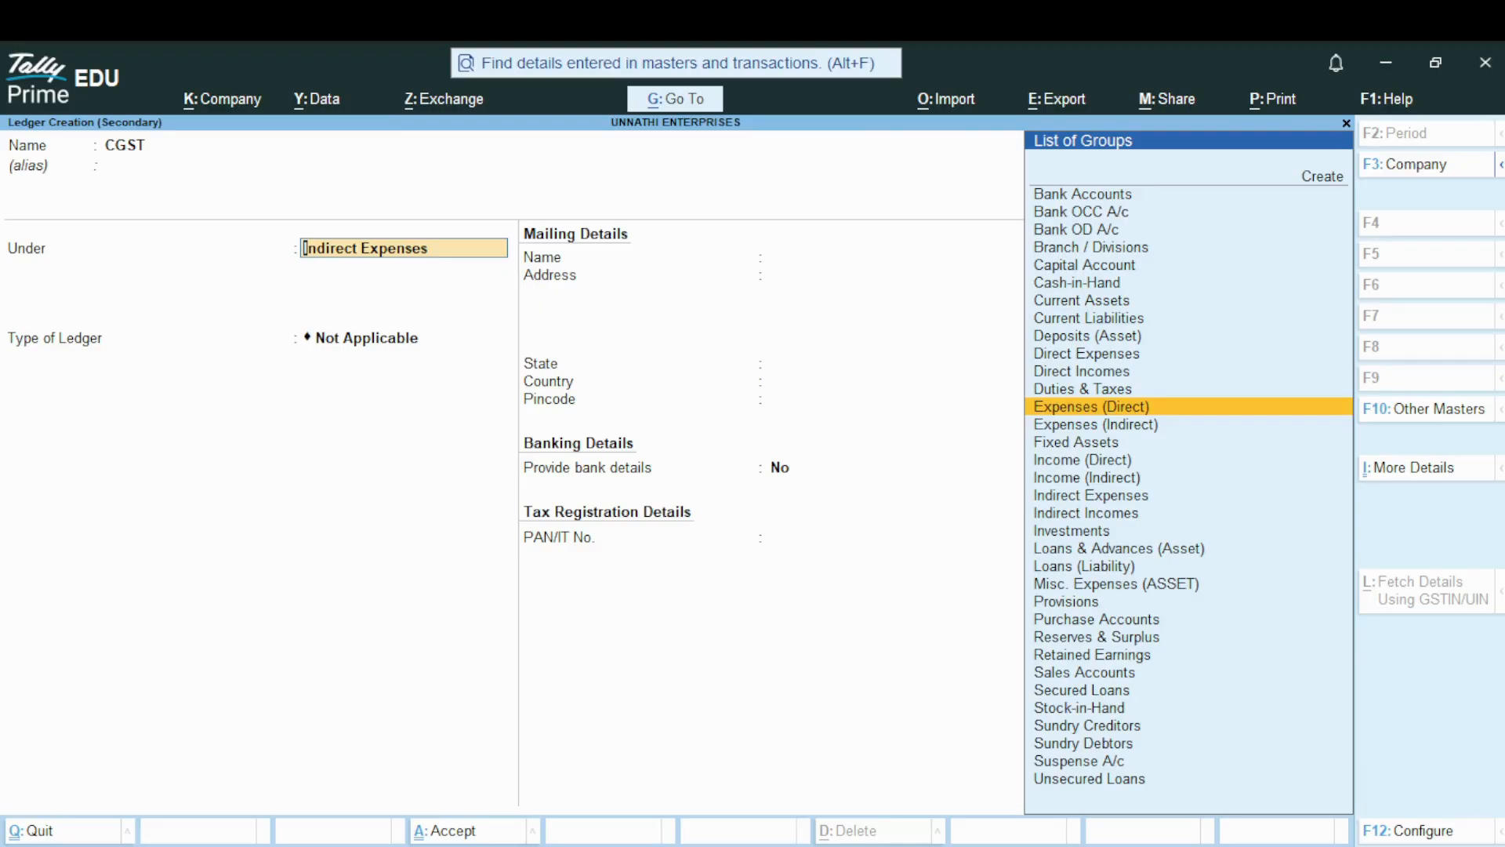
key(Up)
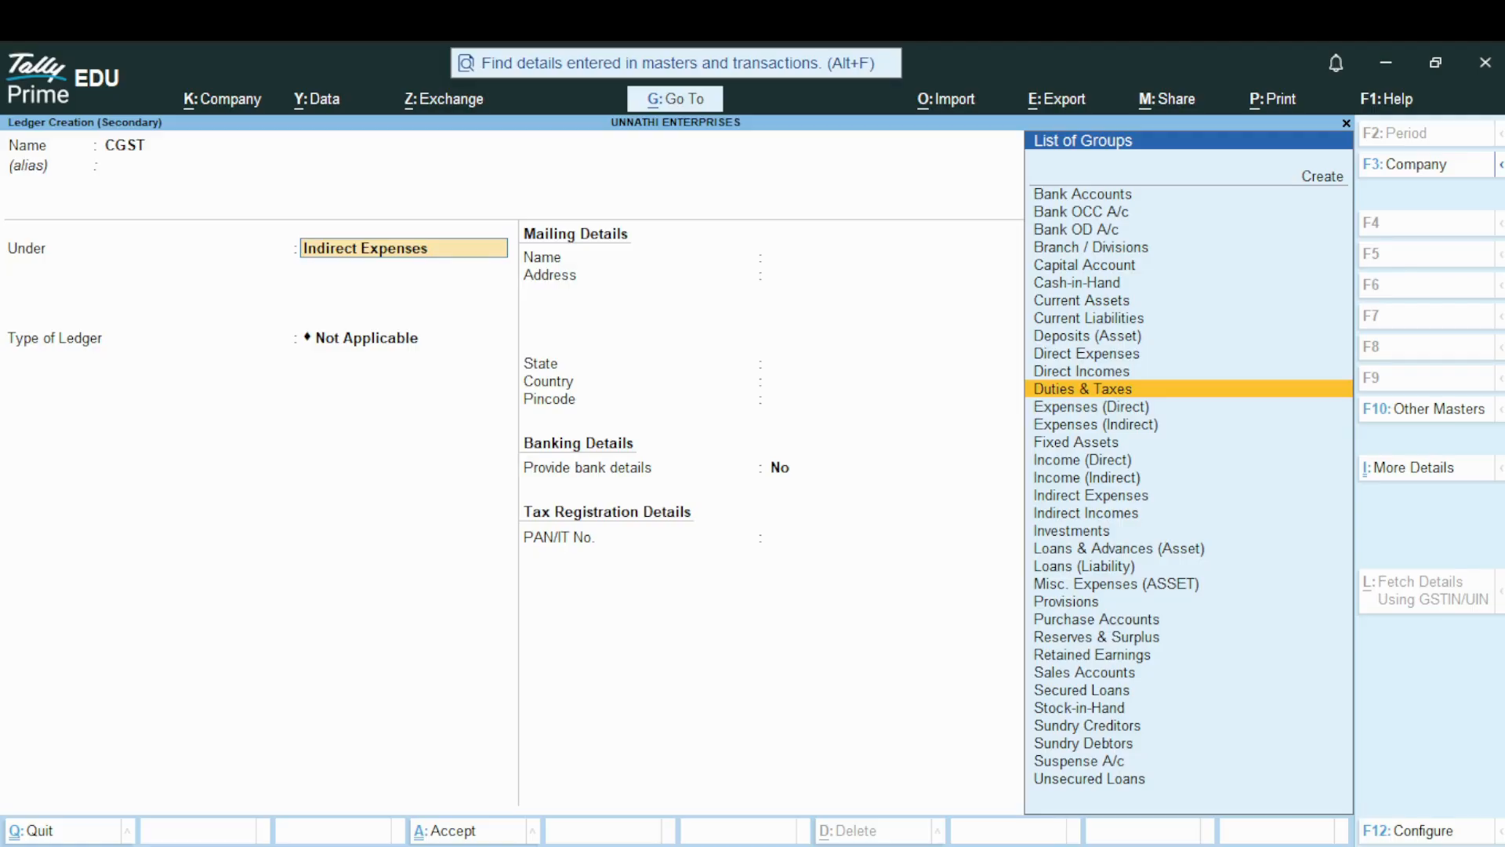
key(Return)
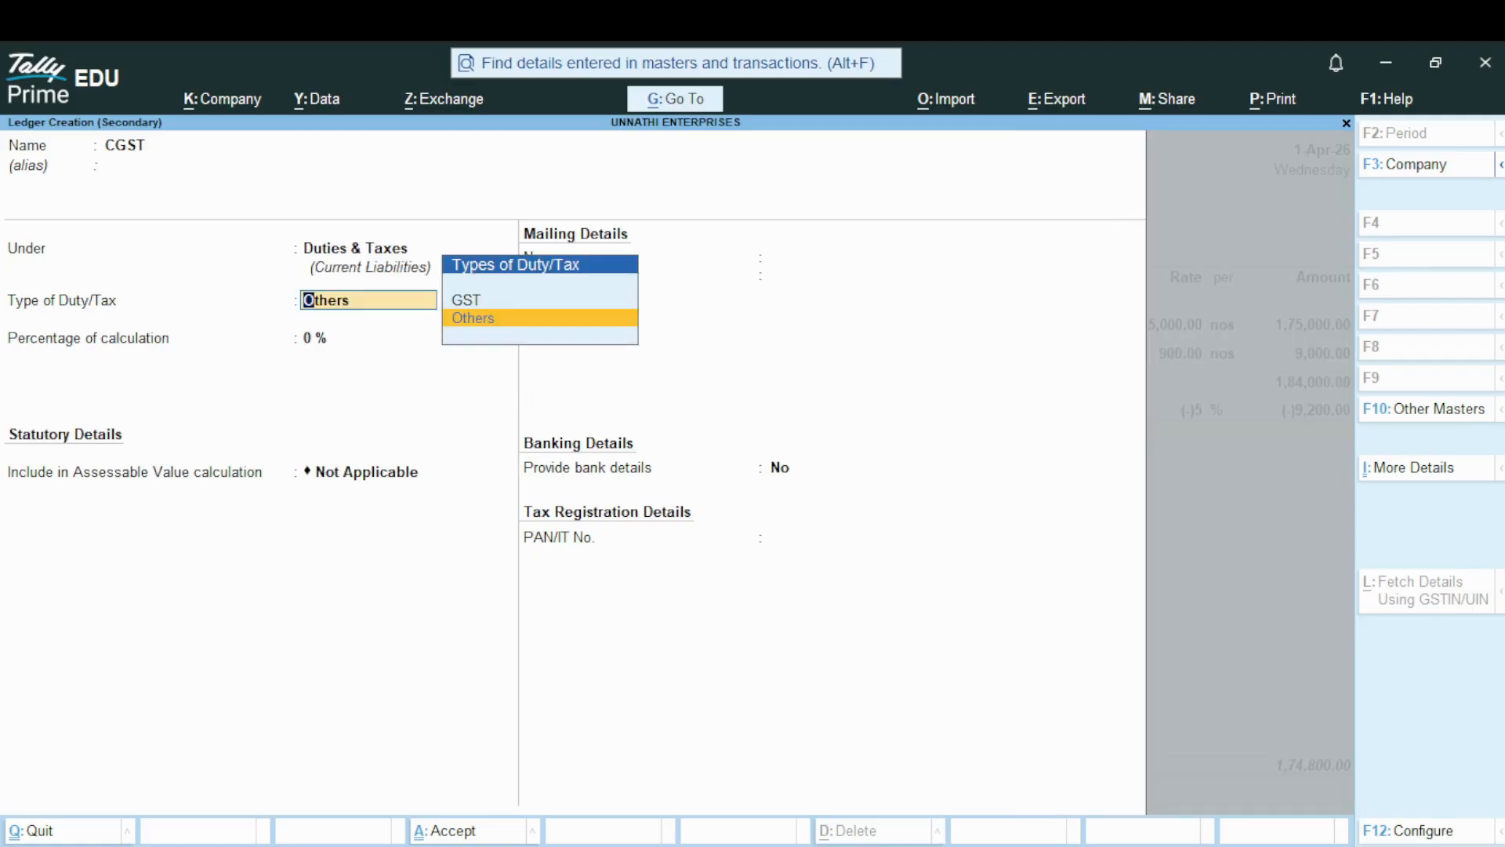
Save the CGST ledger with duty type GST, tax type CGST and rounding Not Applicable, and accept its calculated amount in the voucher
key(Up)
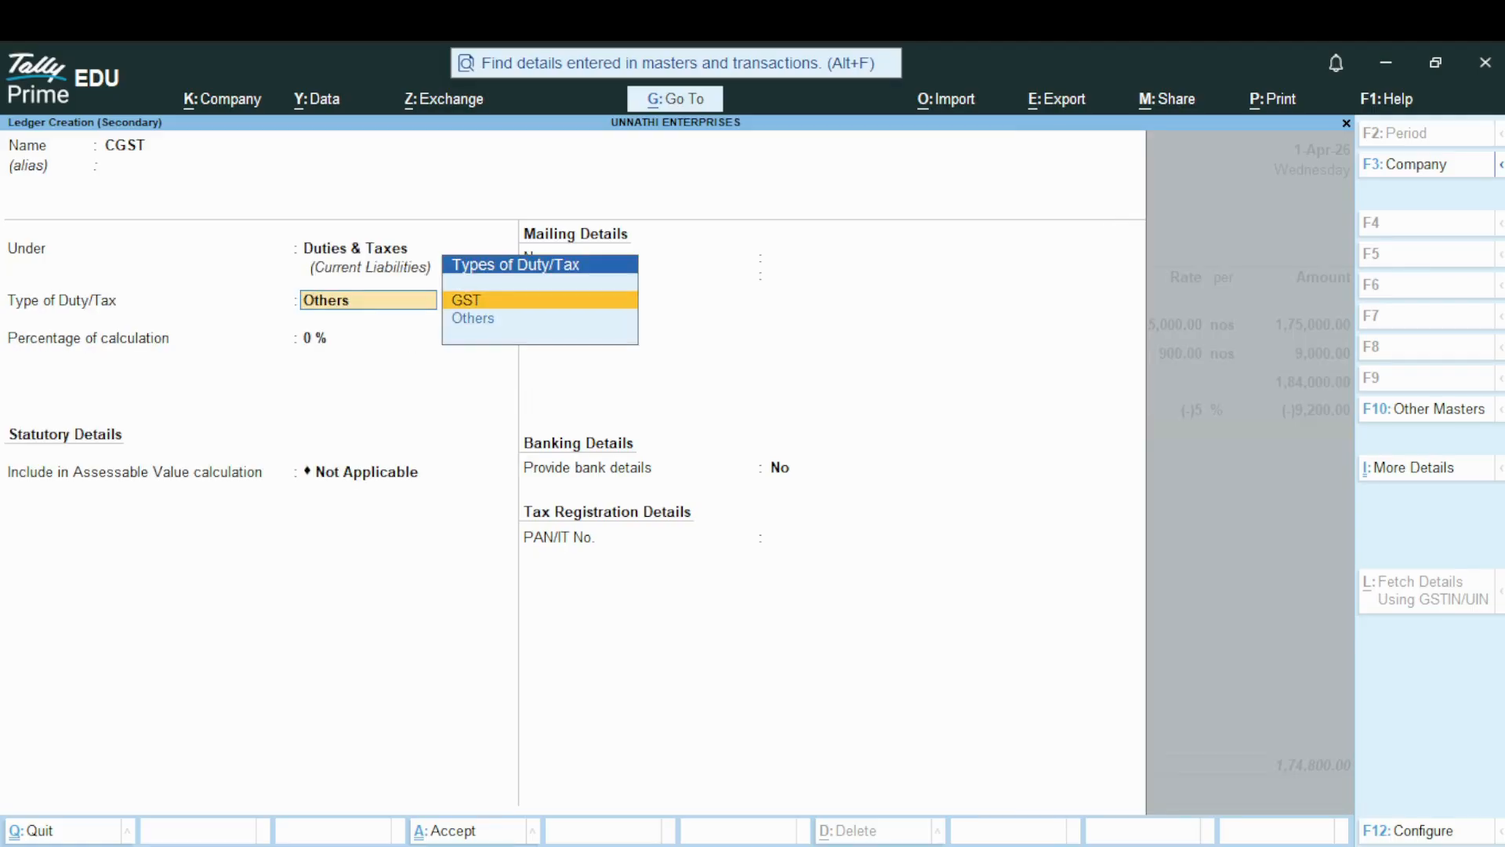
key(Return)
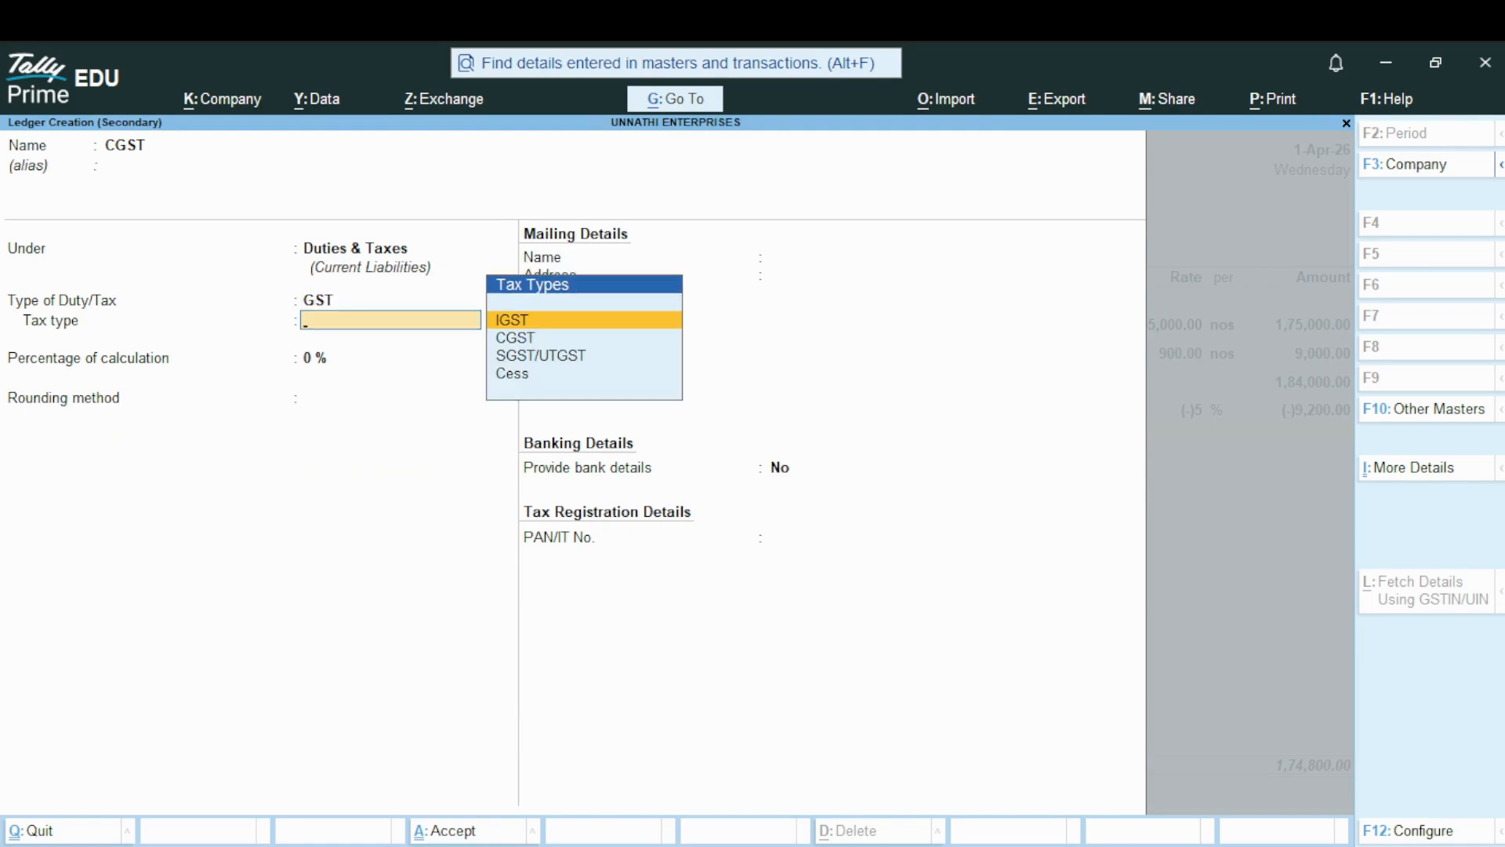
key(Down)
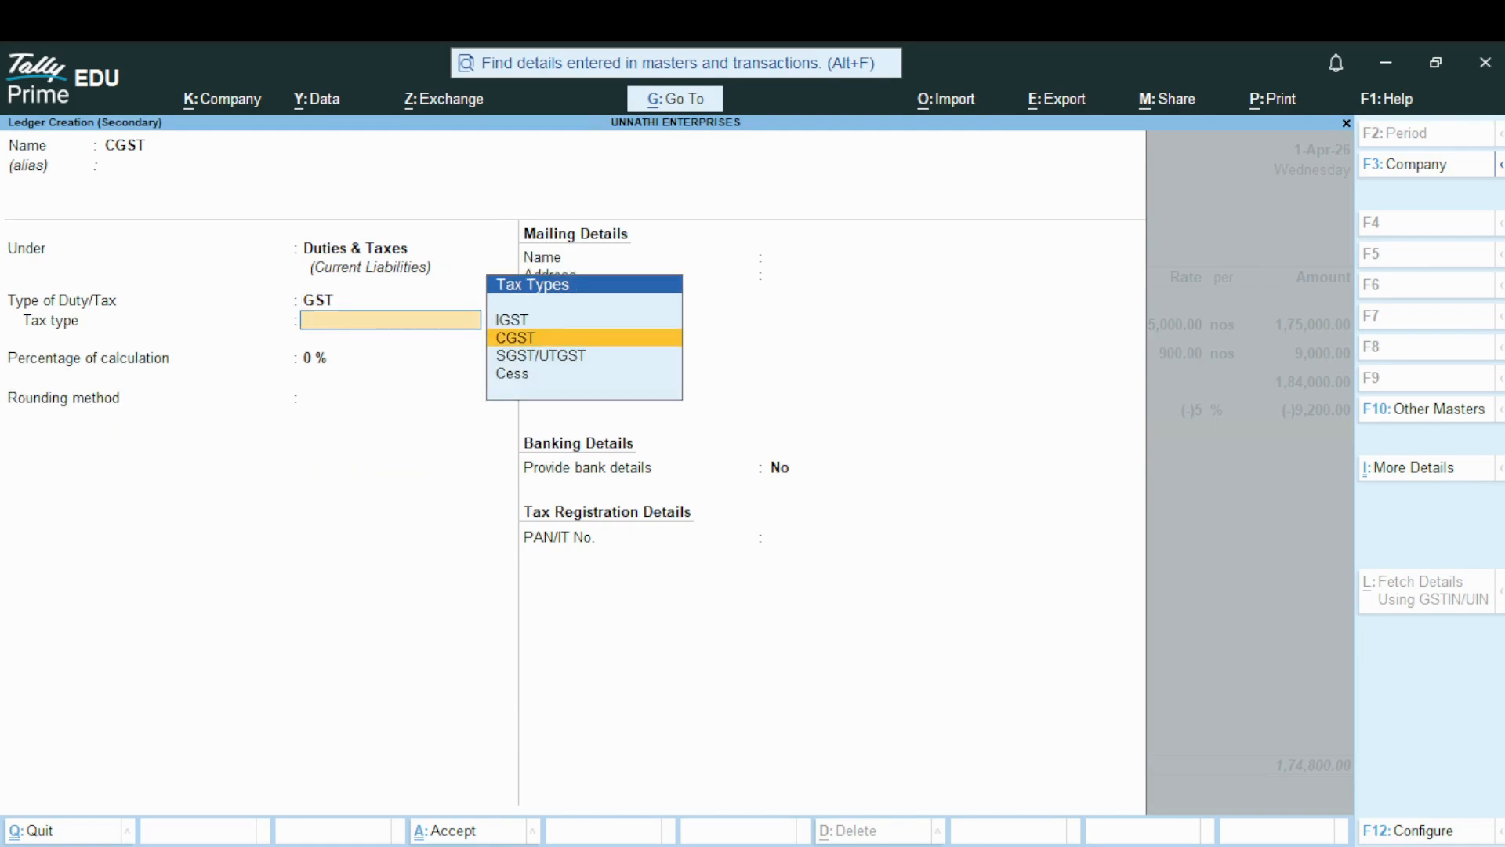
key(Return)
key(Return)
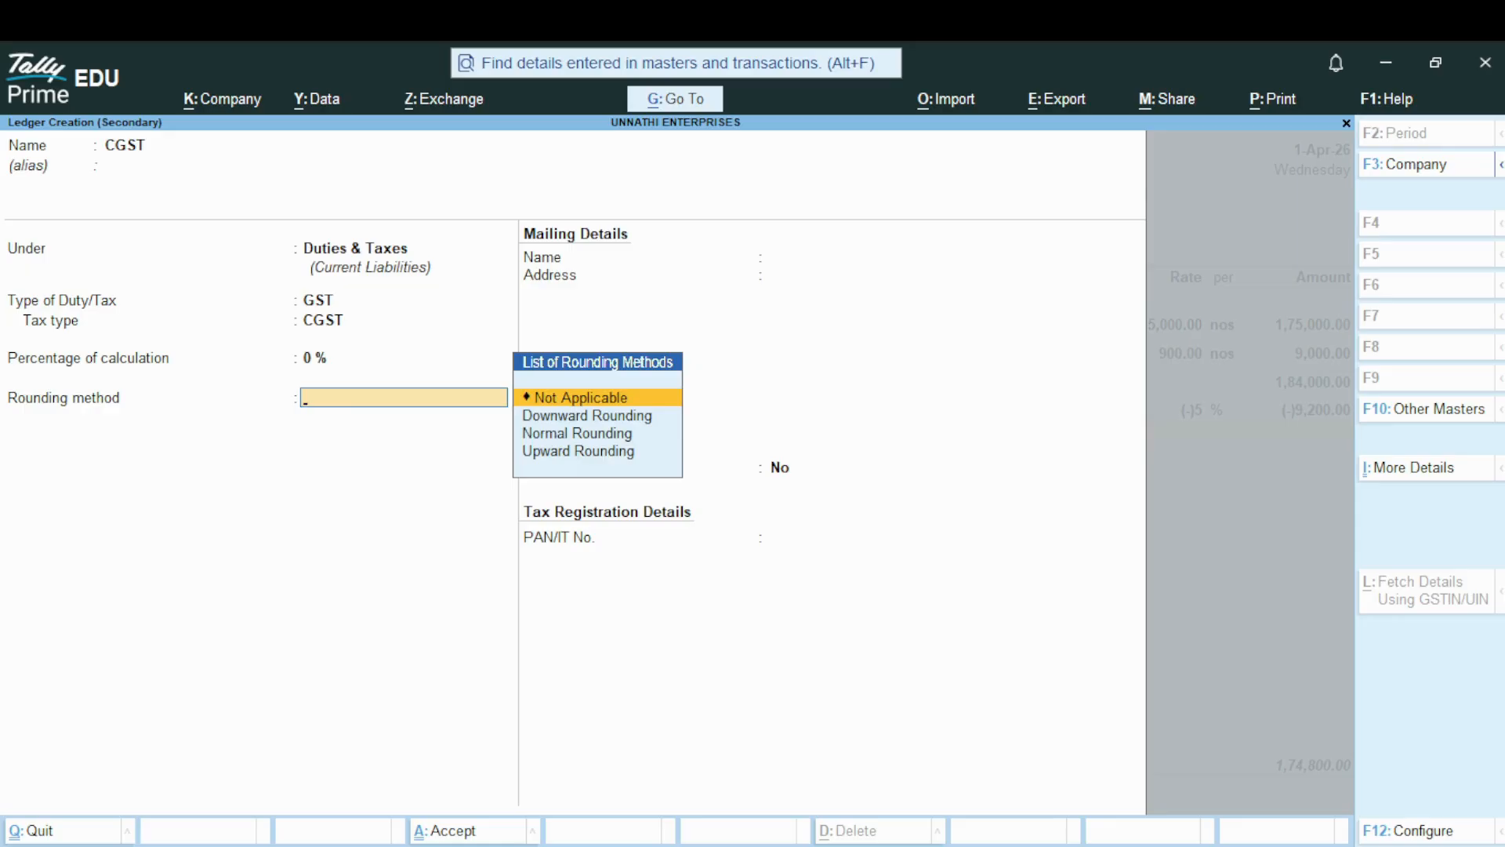
key(Return)
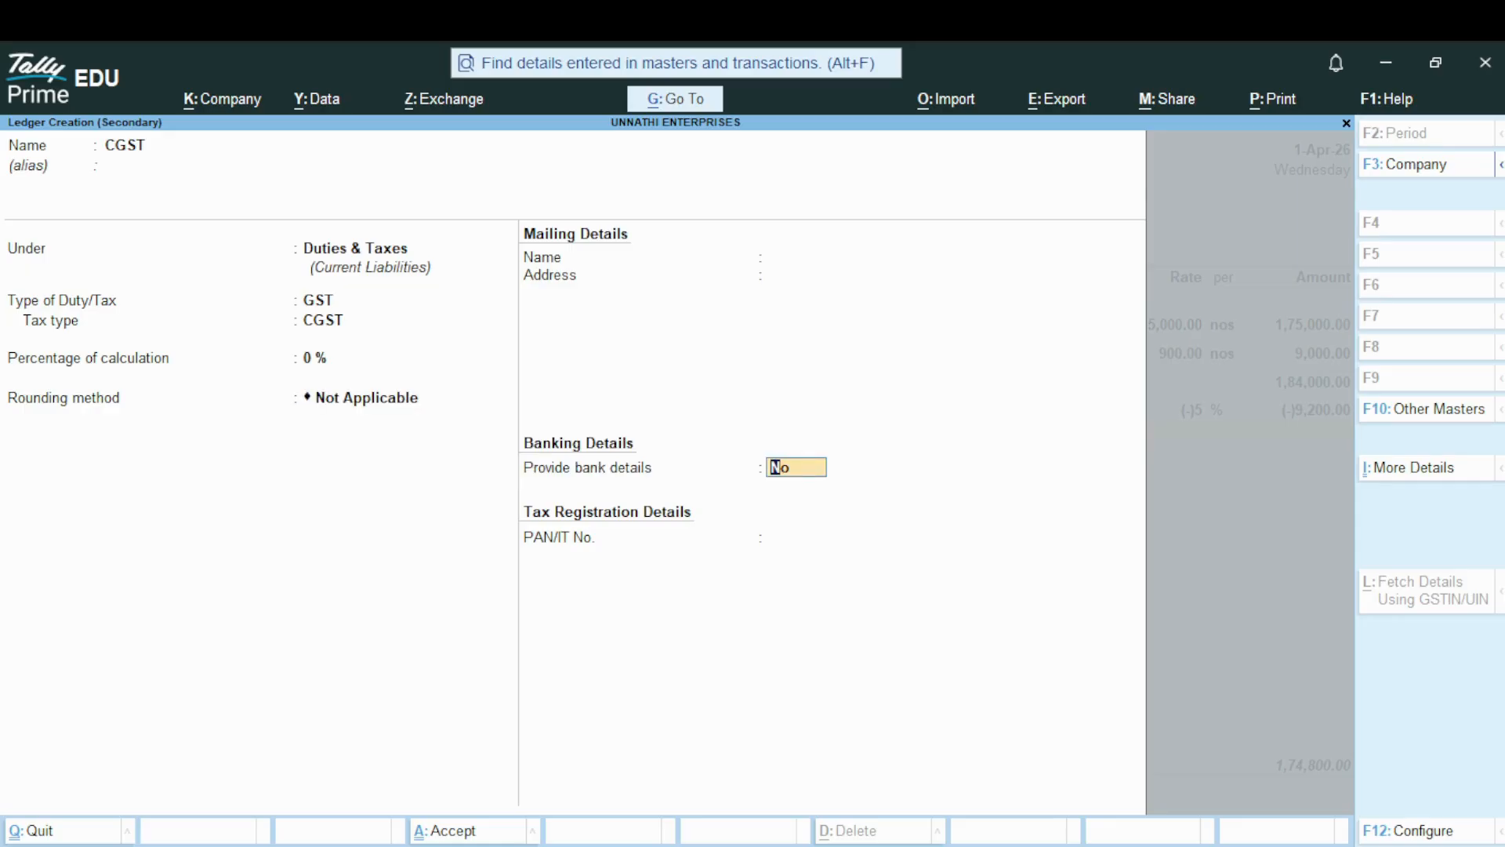
key(Return)
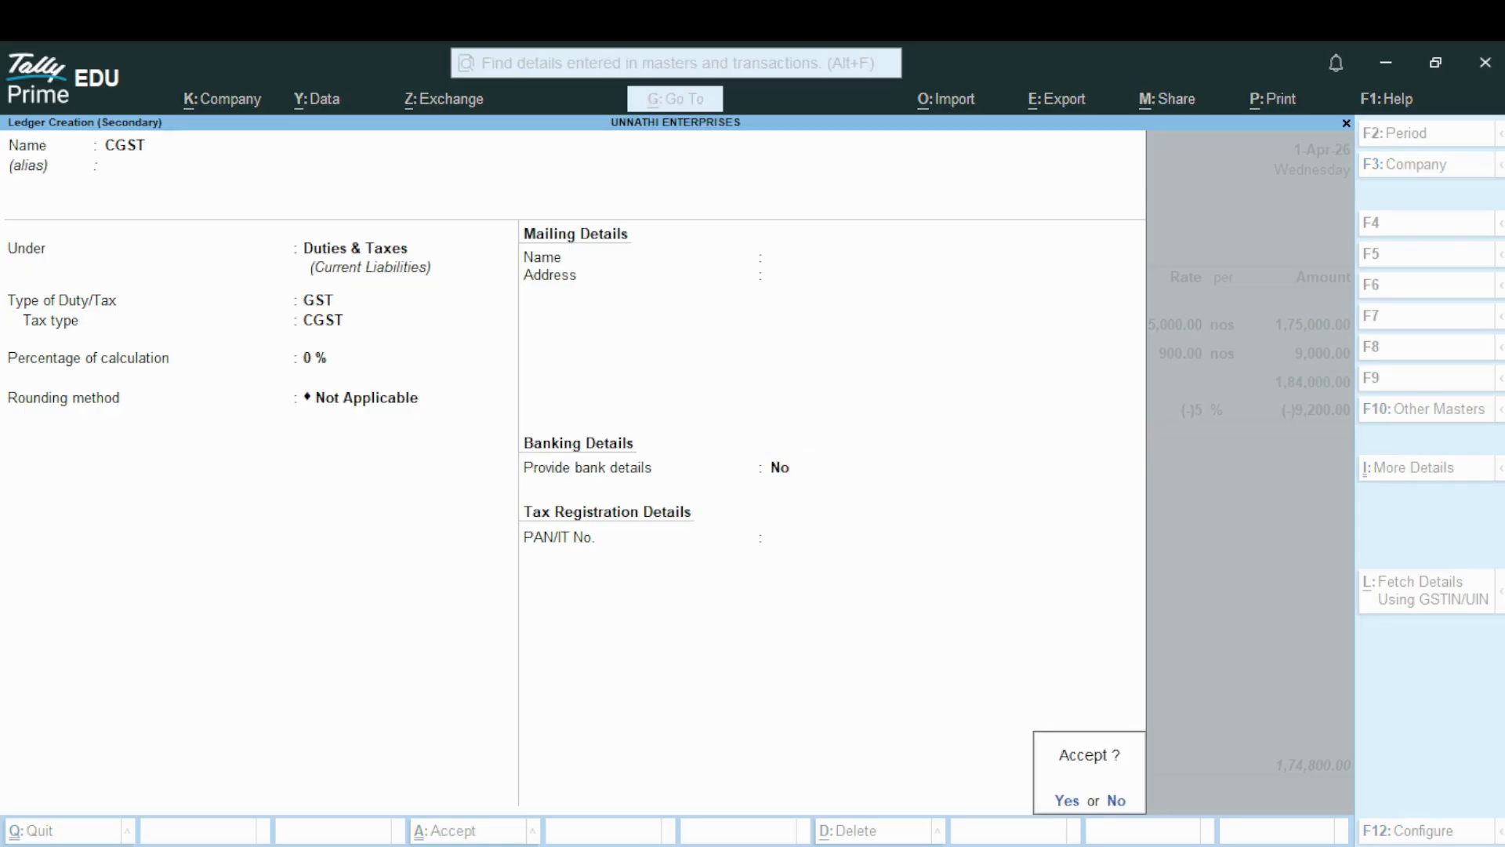
key(Return)
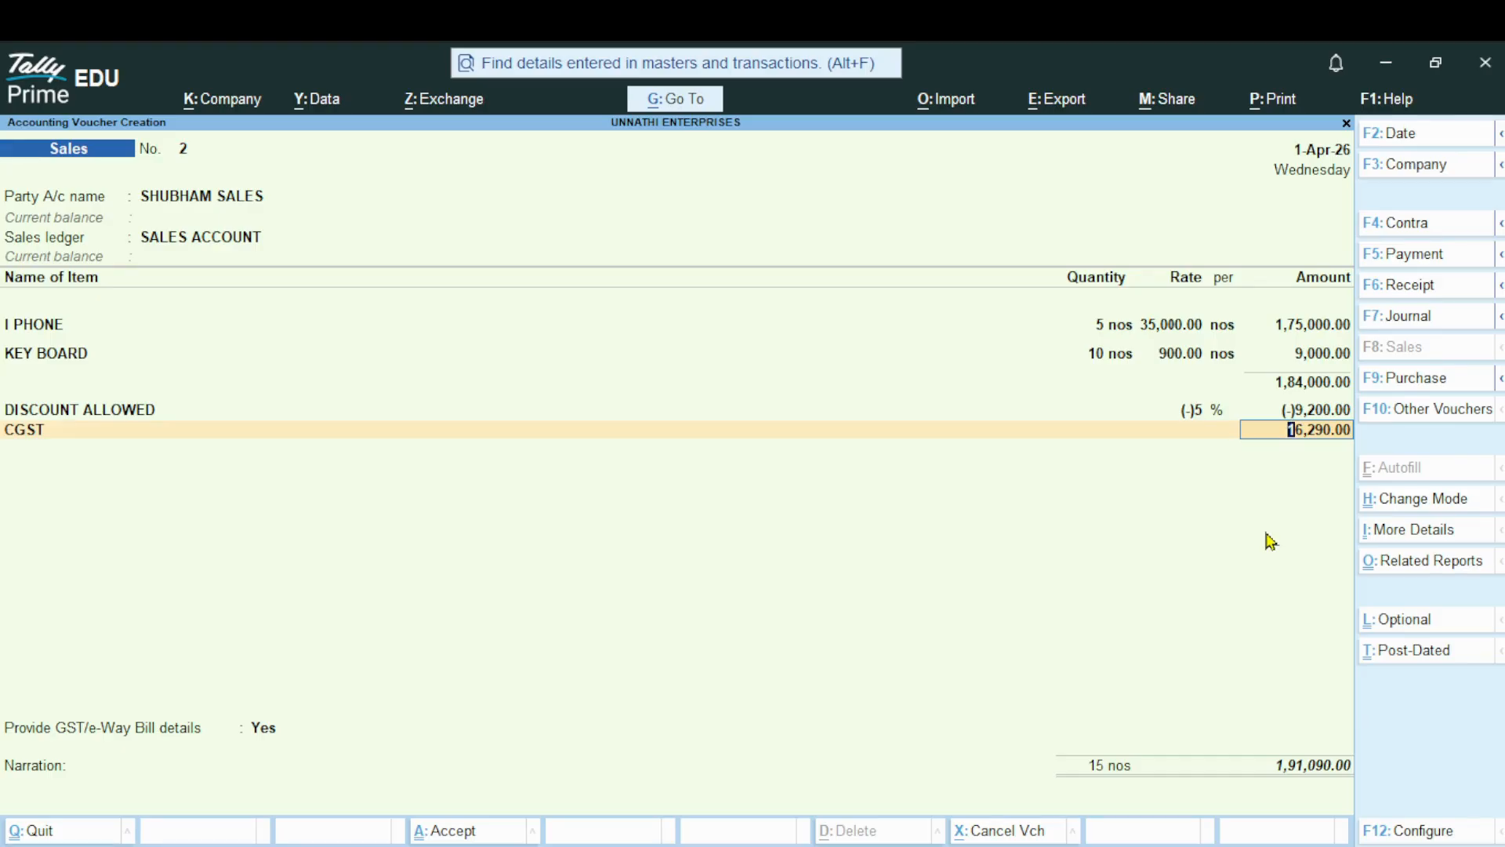
key(Return)
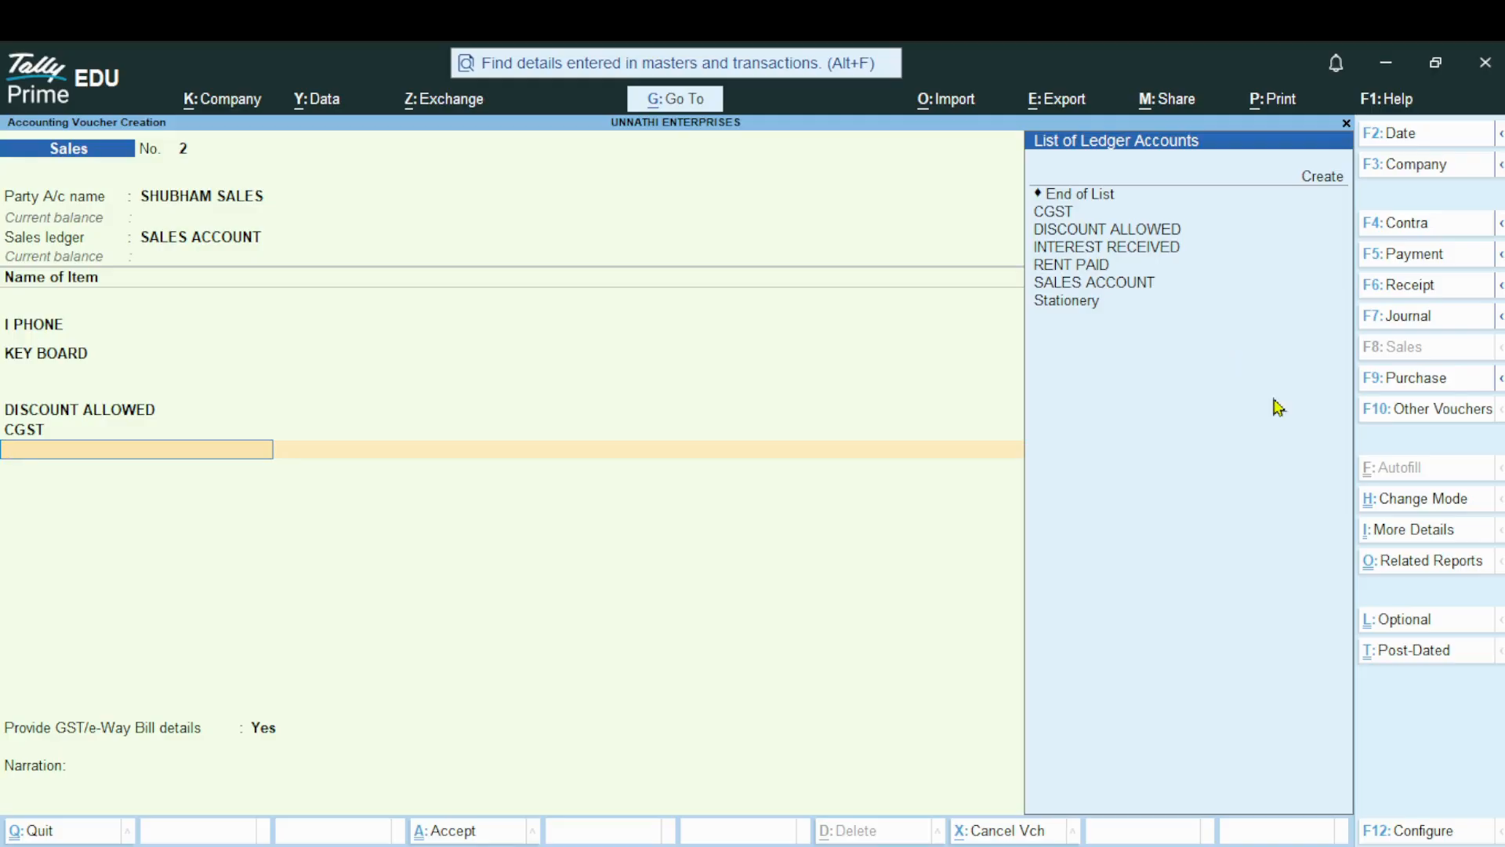
Start another new ledger from the voucher's next ledger line, named SGST and without an alias
key(Up)
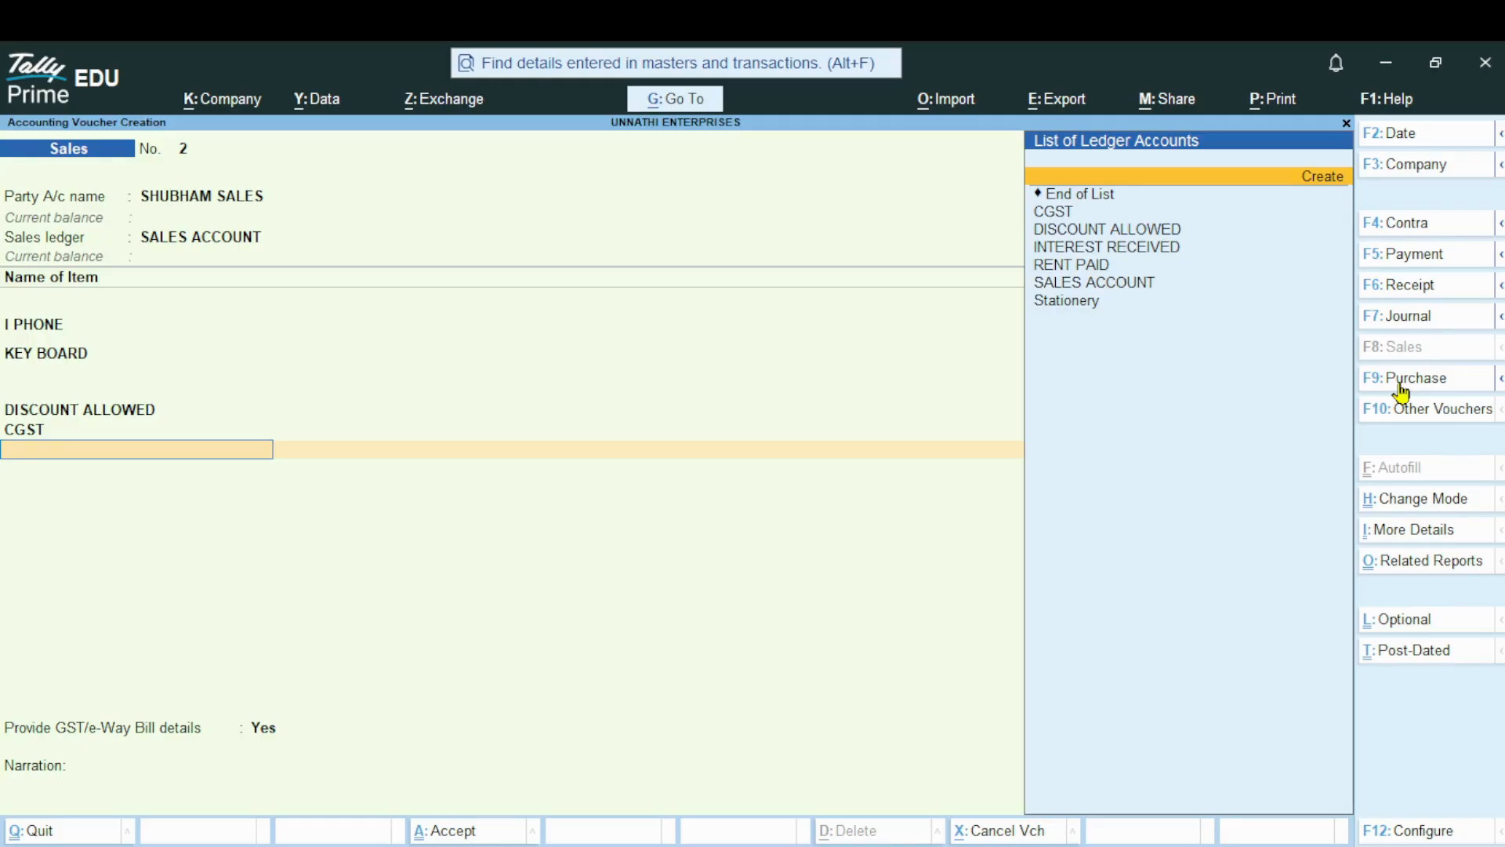
key(Return)
text(SG)
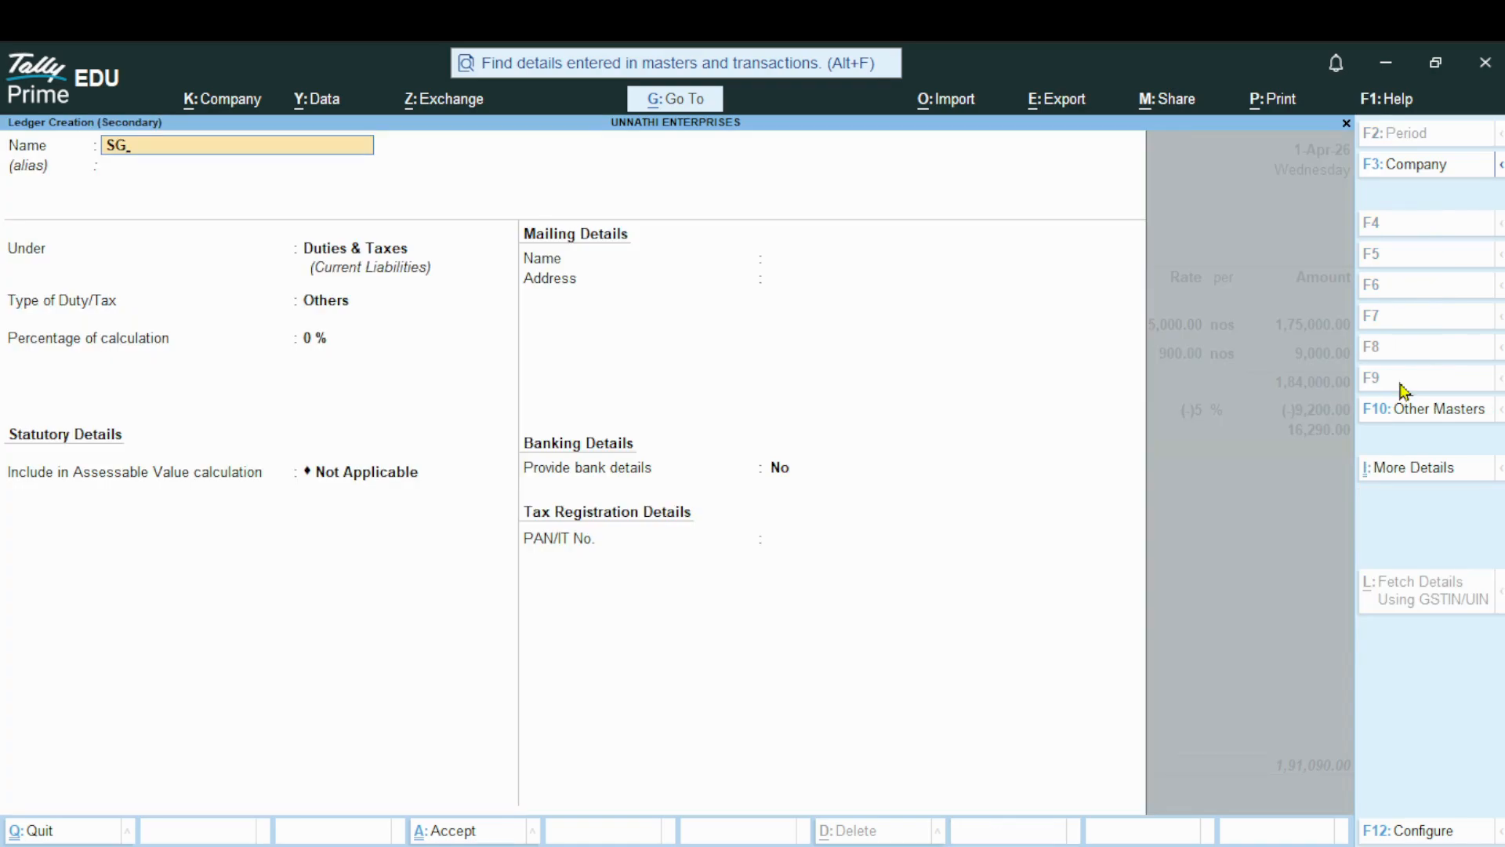
text(S)
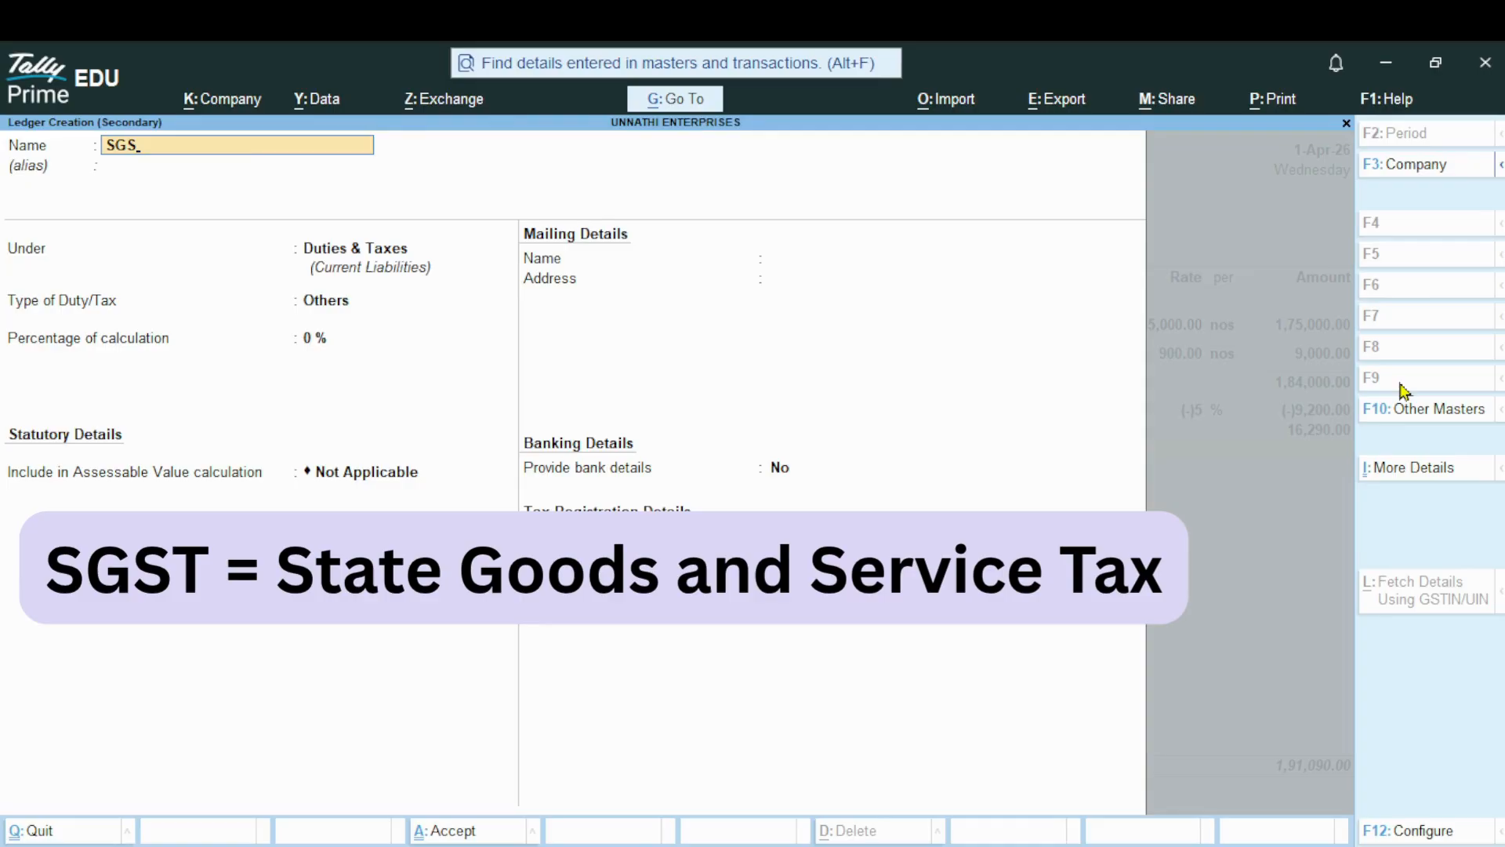
text(T)
key(Return)
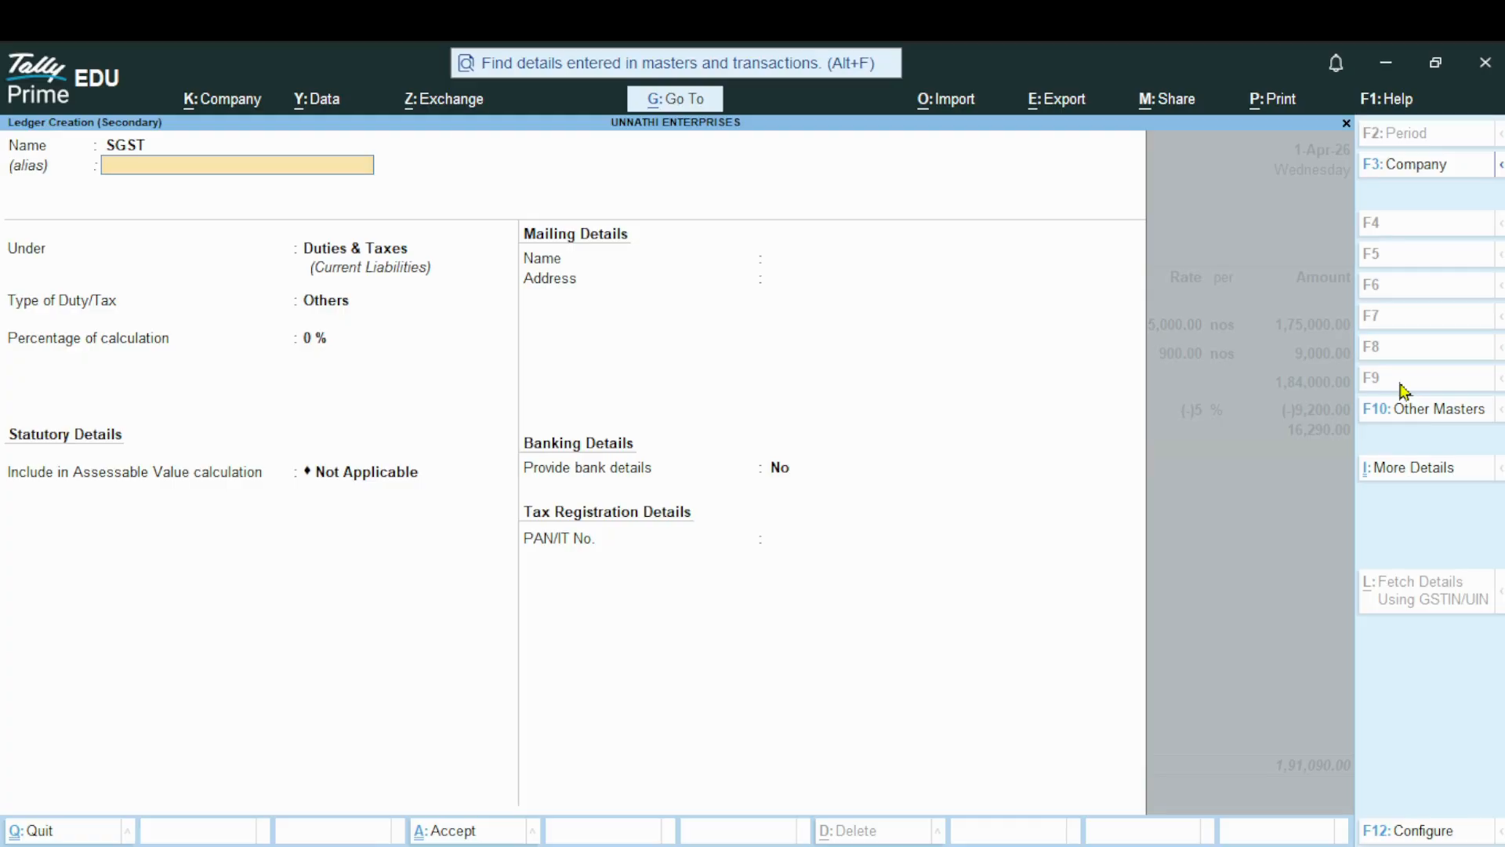
key(Return)
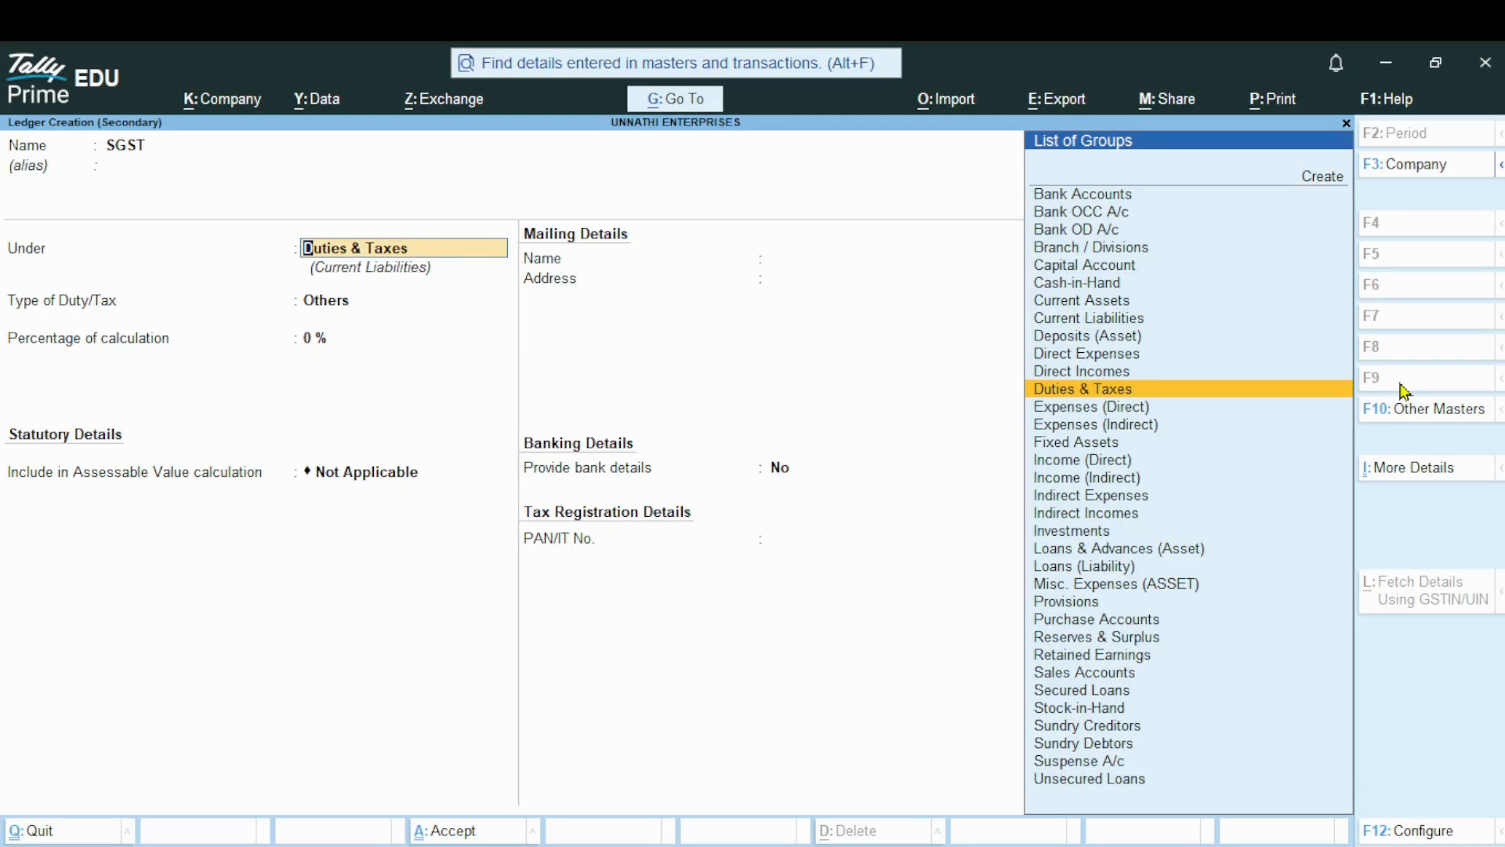
Save SGST under Duties & Taxes with duty type GST, tax type SGST/UTGST and rounding Not Applicable, and accept its calculated voucher amount
key(Return)
key(Up)
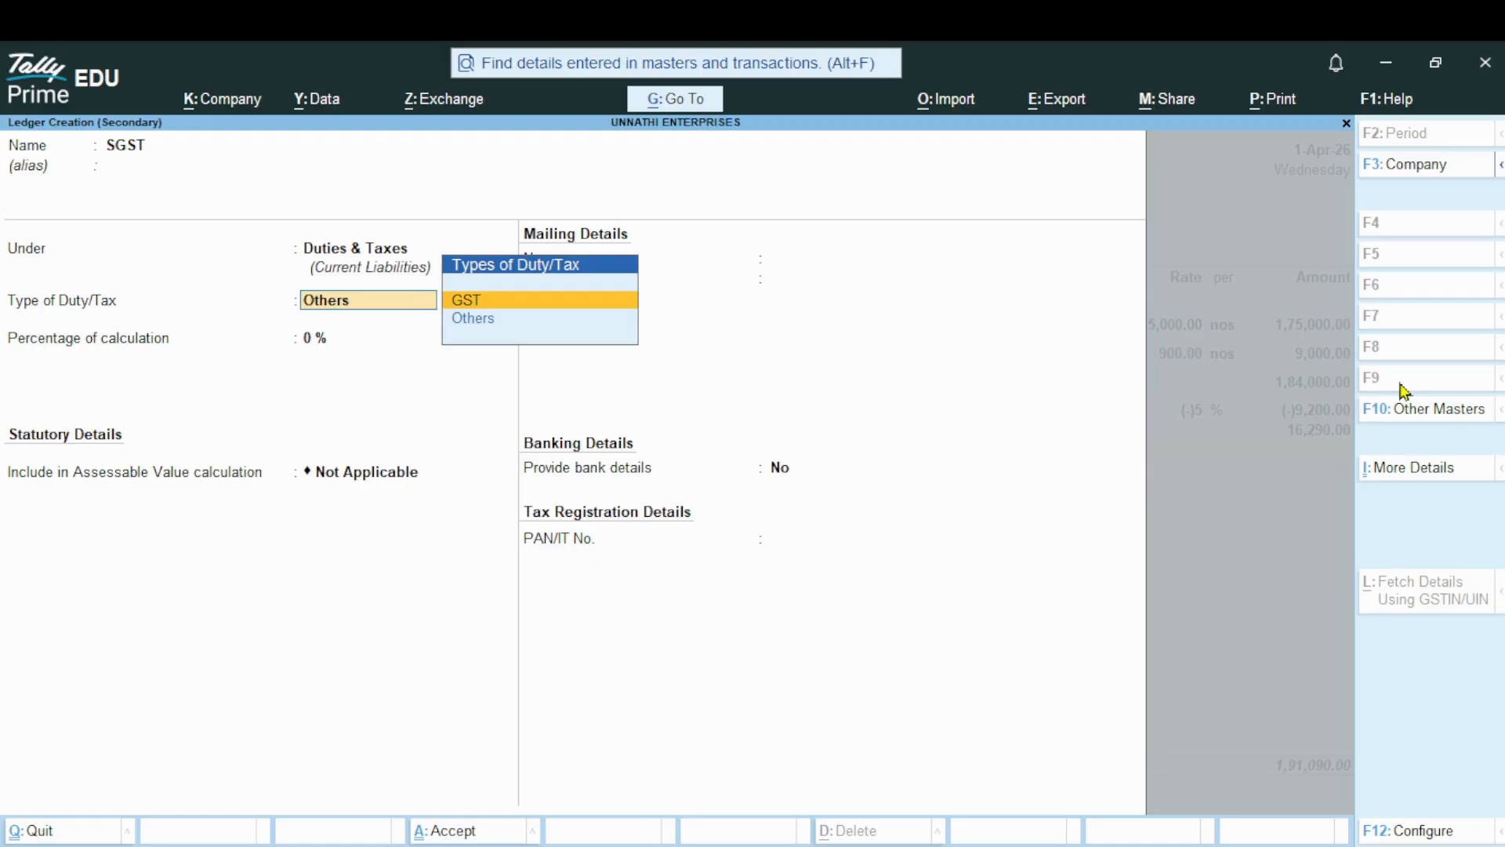
key(Return)
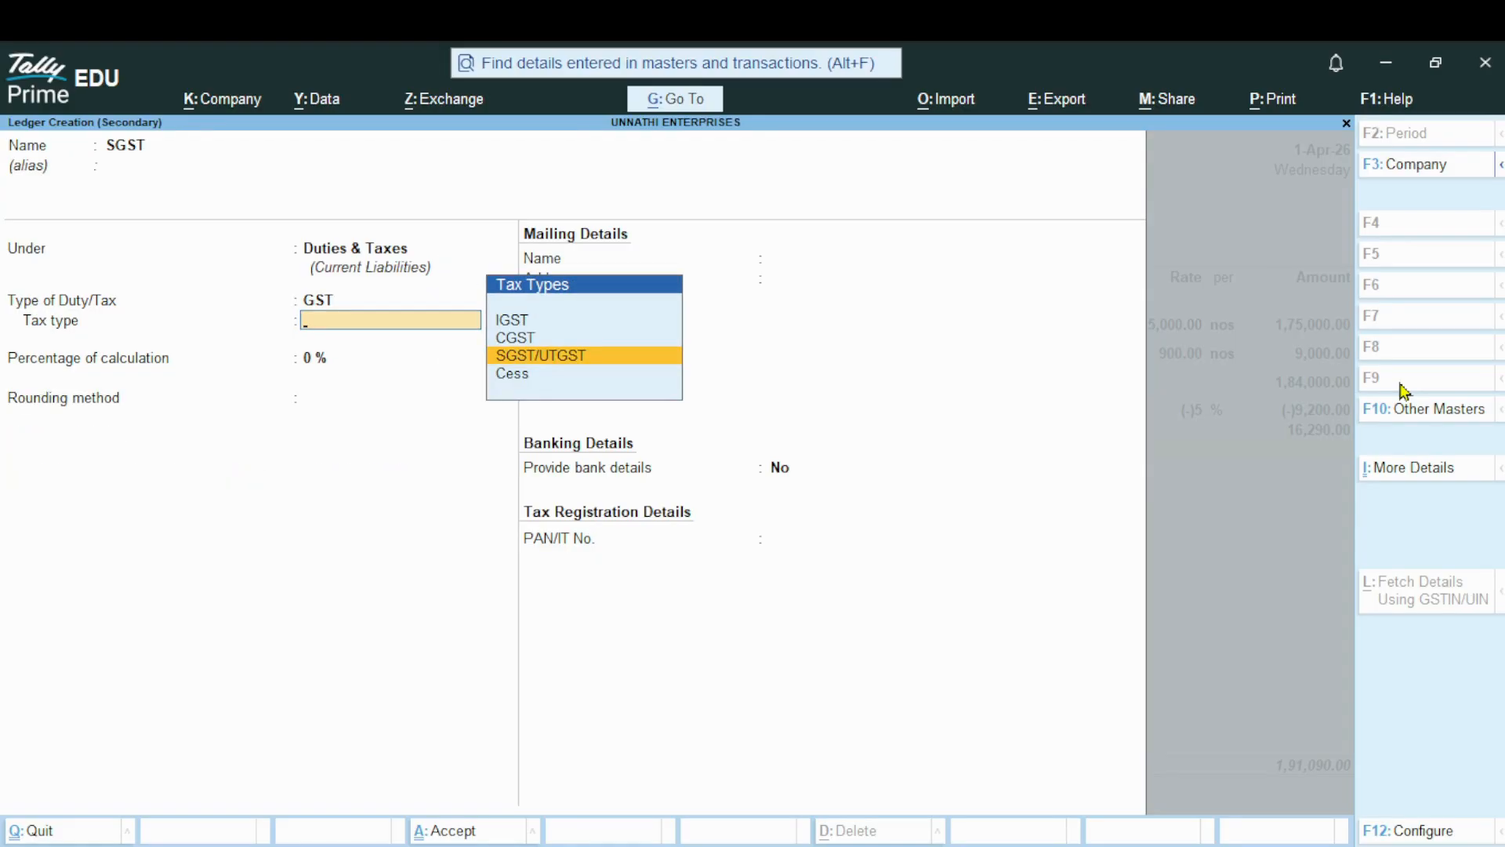
key(Return)
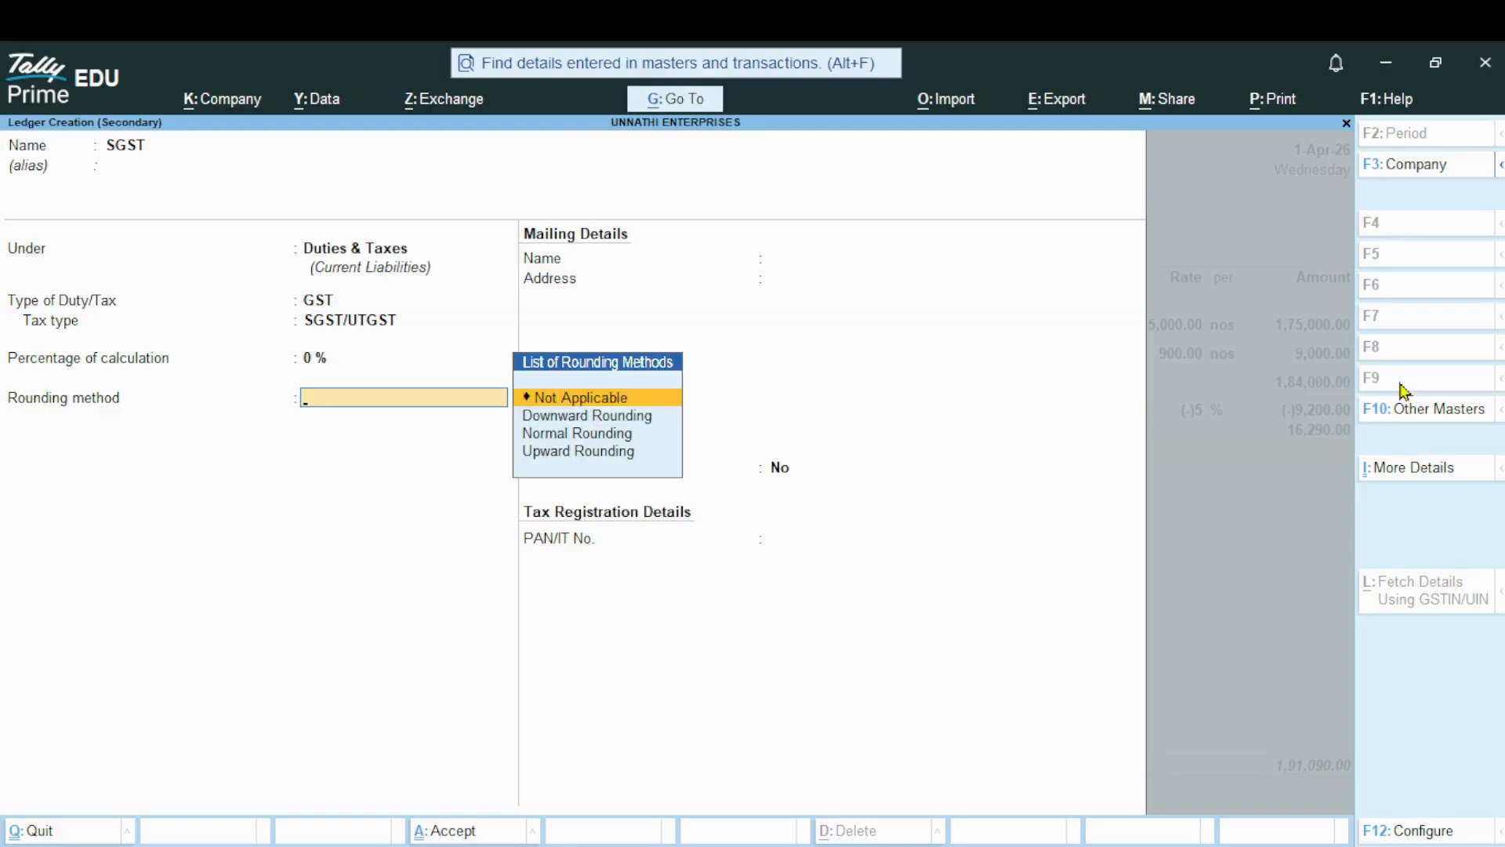
key(Return)
key(Return)
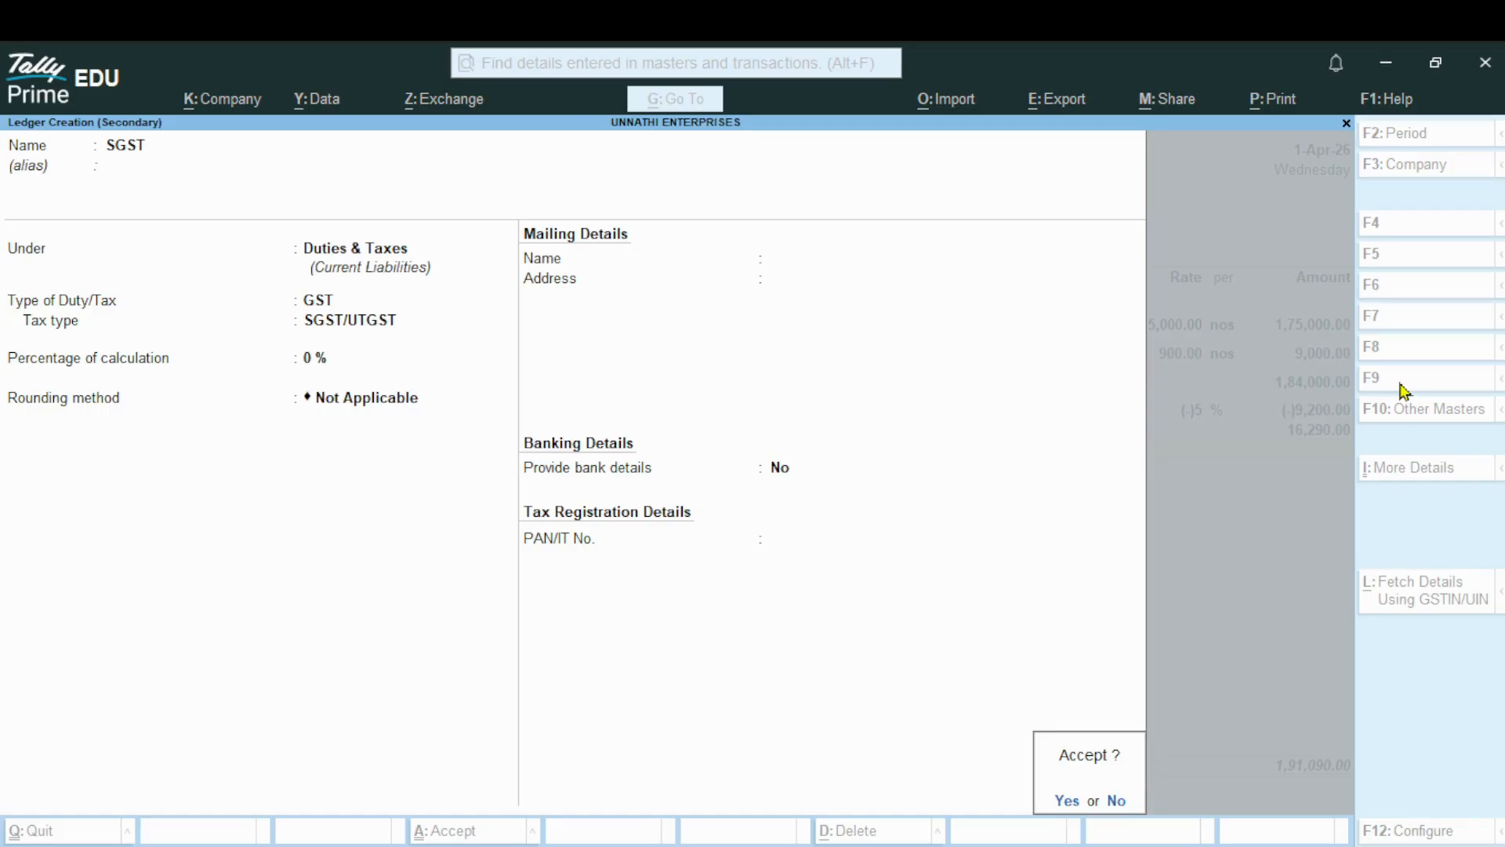
key(Return)
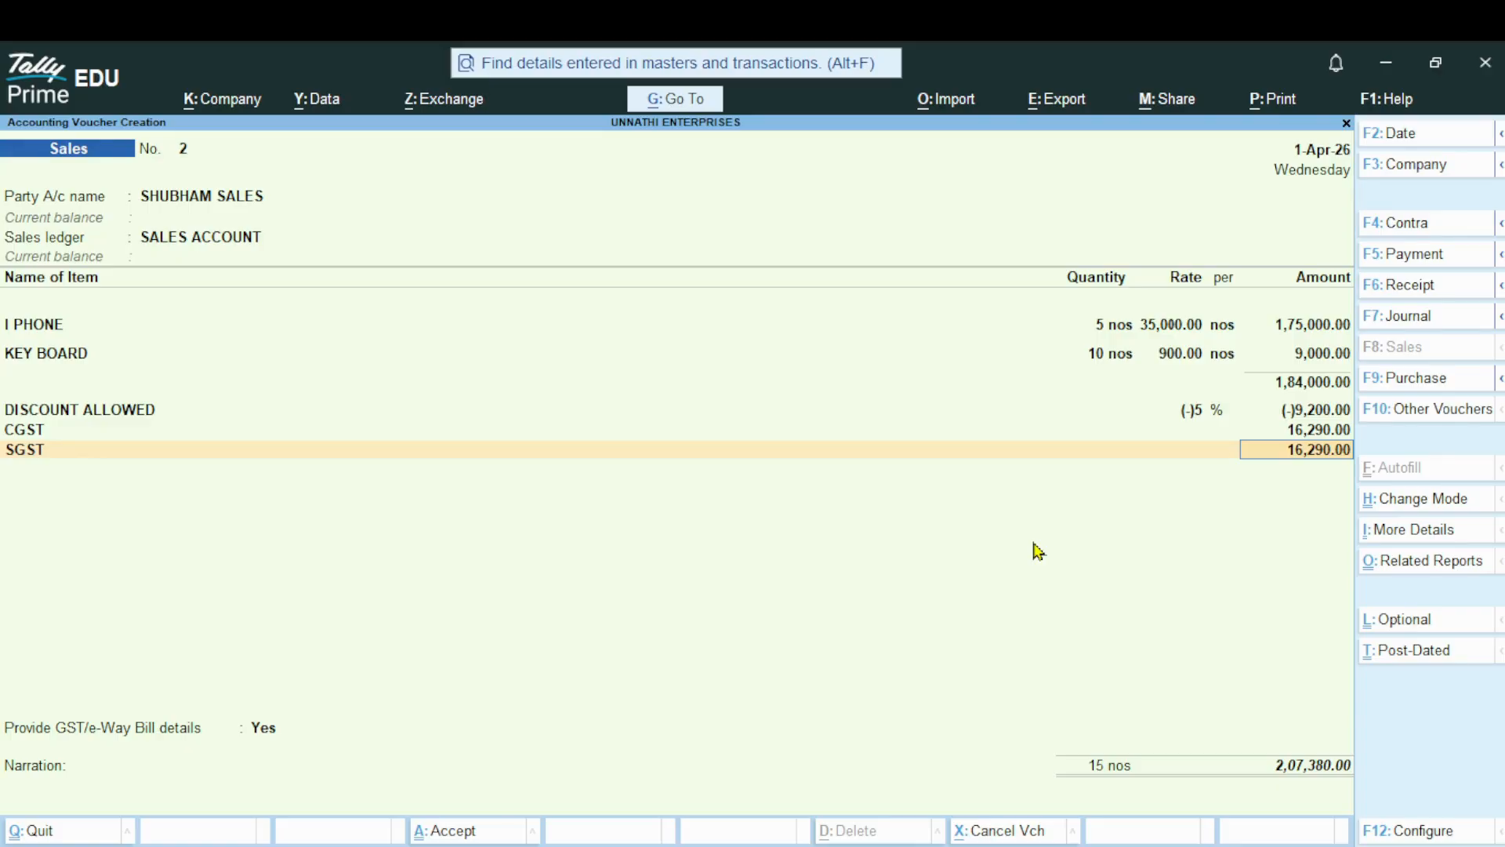
key(Return)
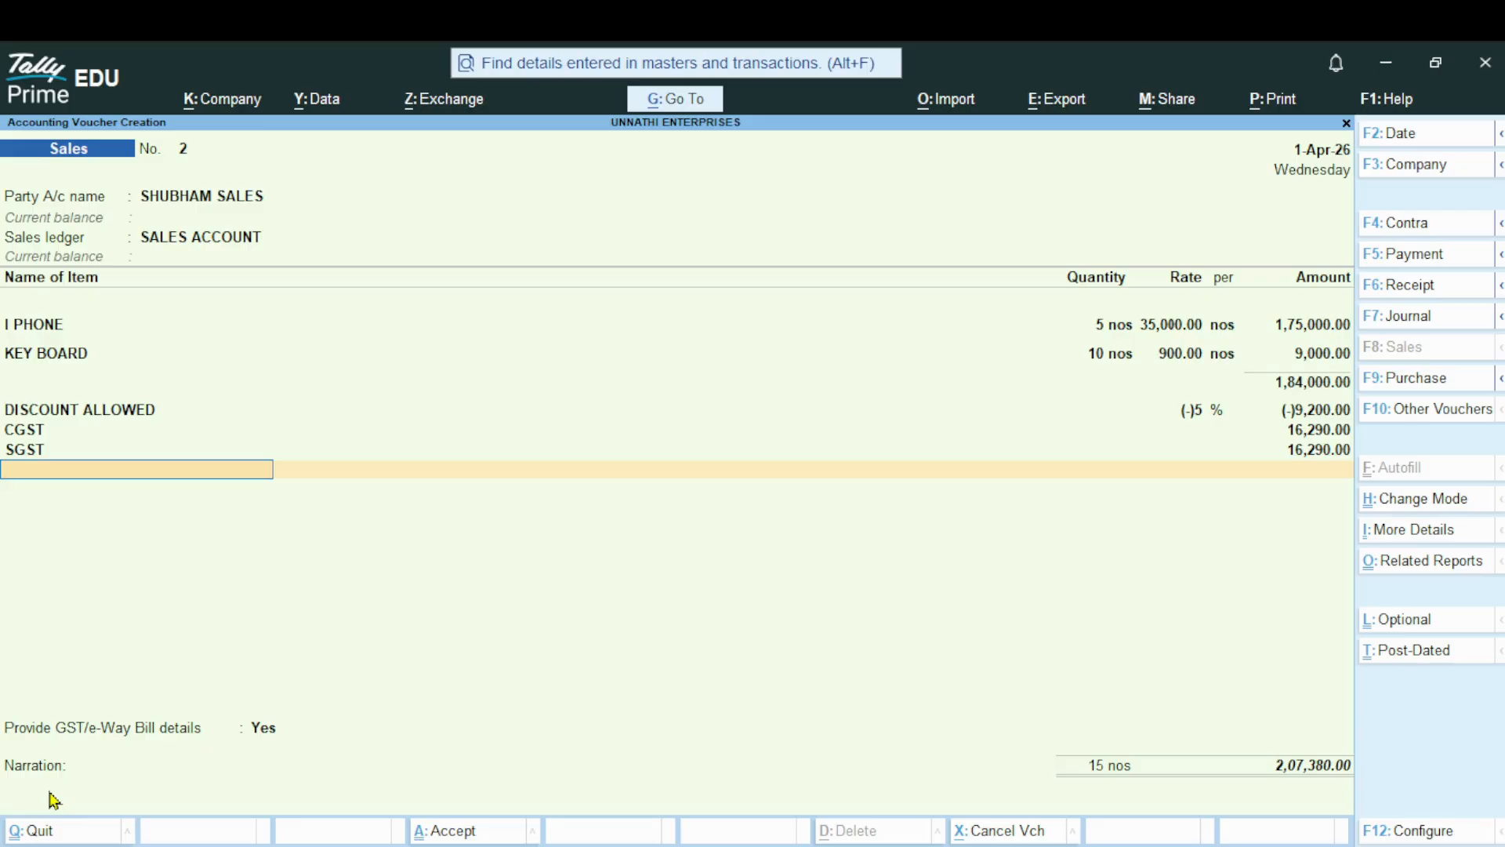
End the ledger list, keep GST/e-Way Bill details at Yes with the additional details unfilled, and save the voucher without a narration
key(Return)
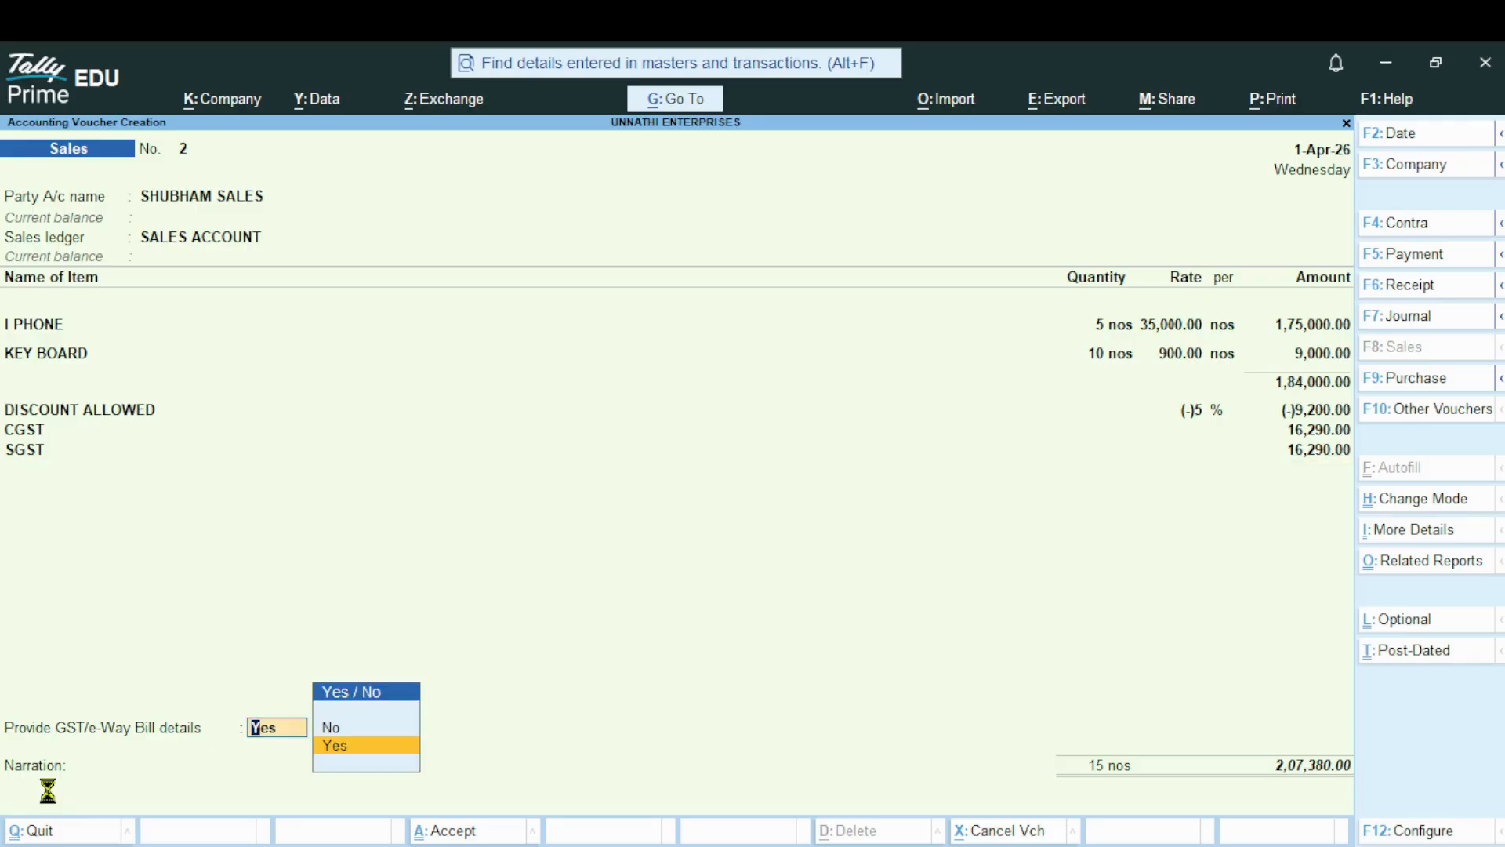
key(Return)
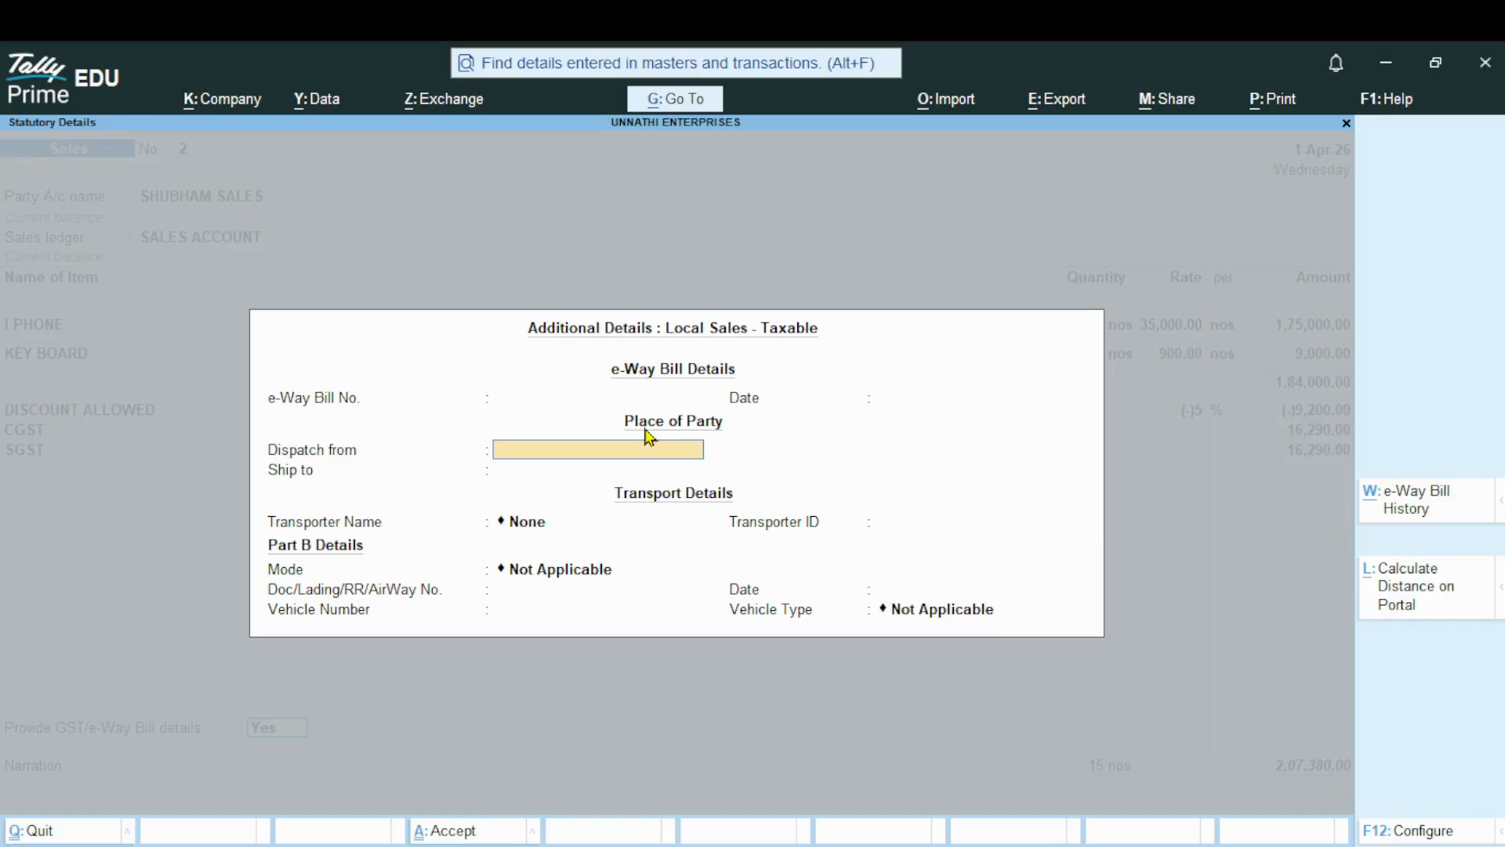
key(ctrl+a)
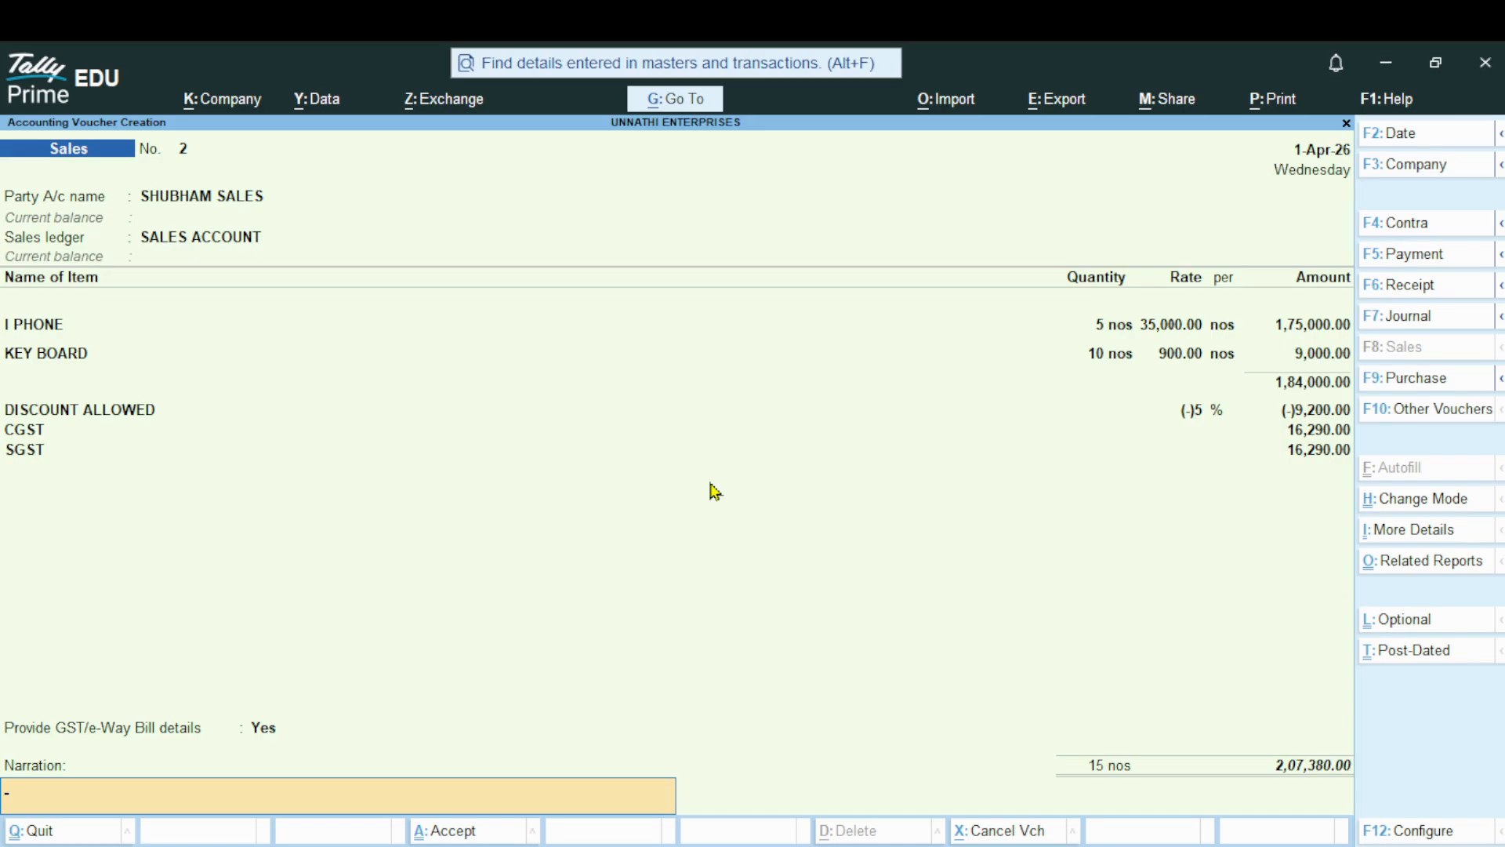
key(Return)
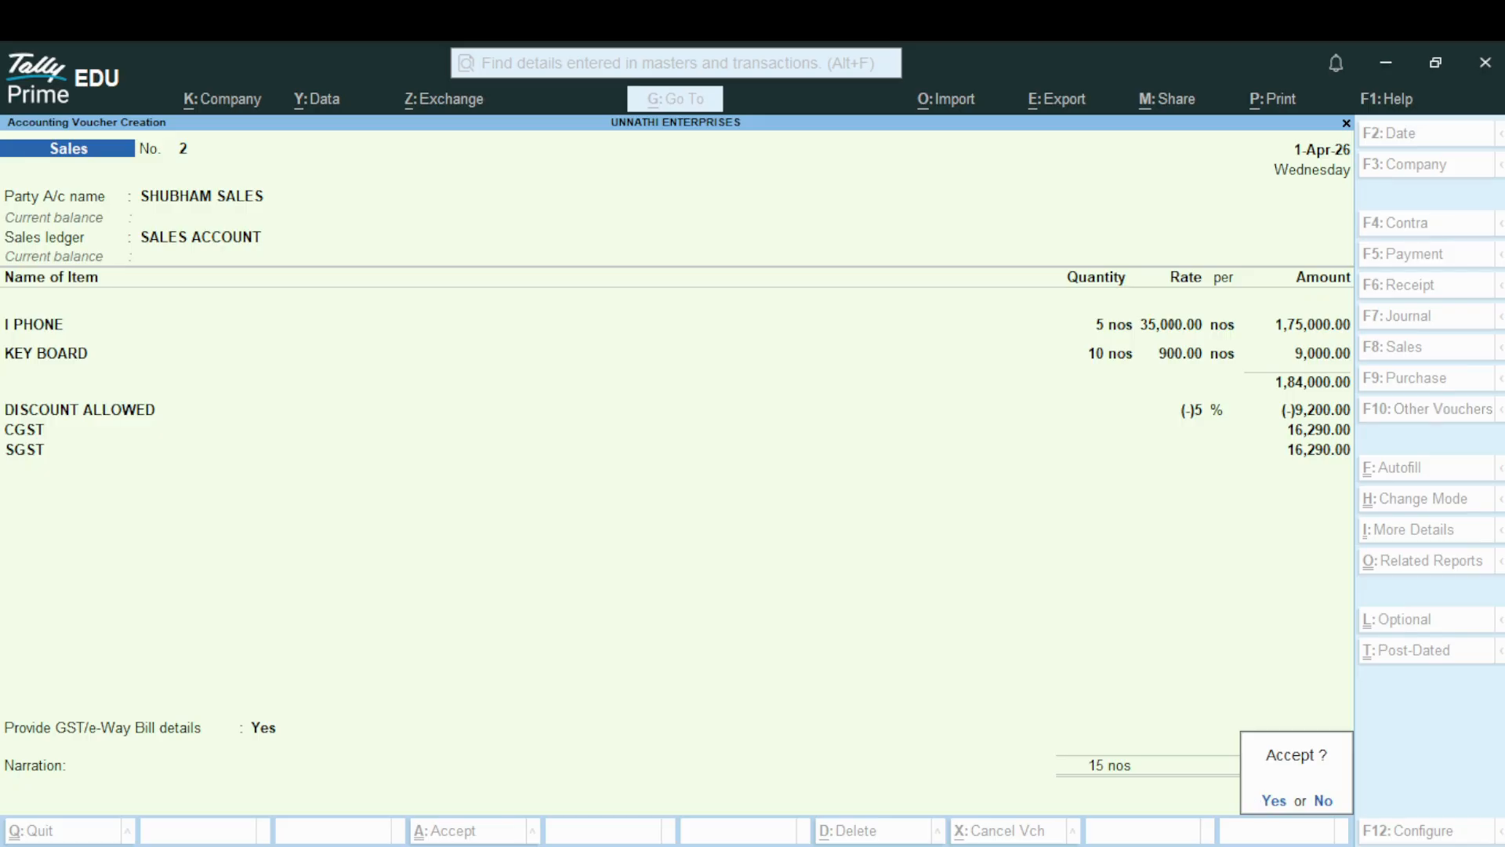
key(Return)
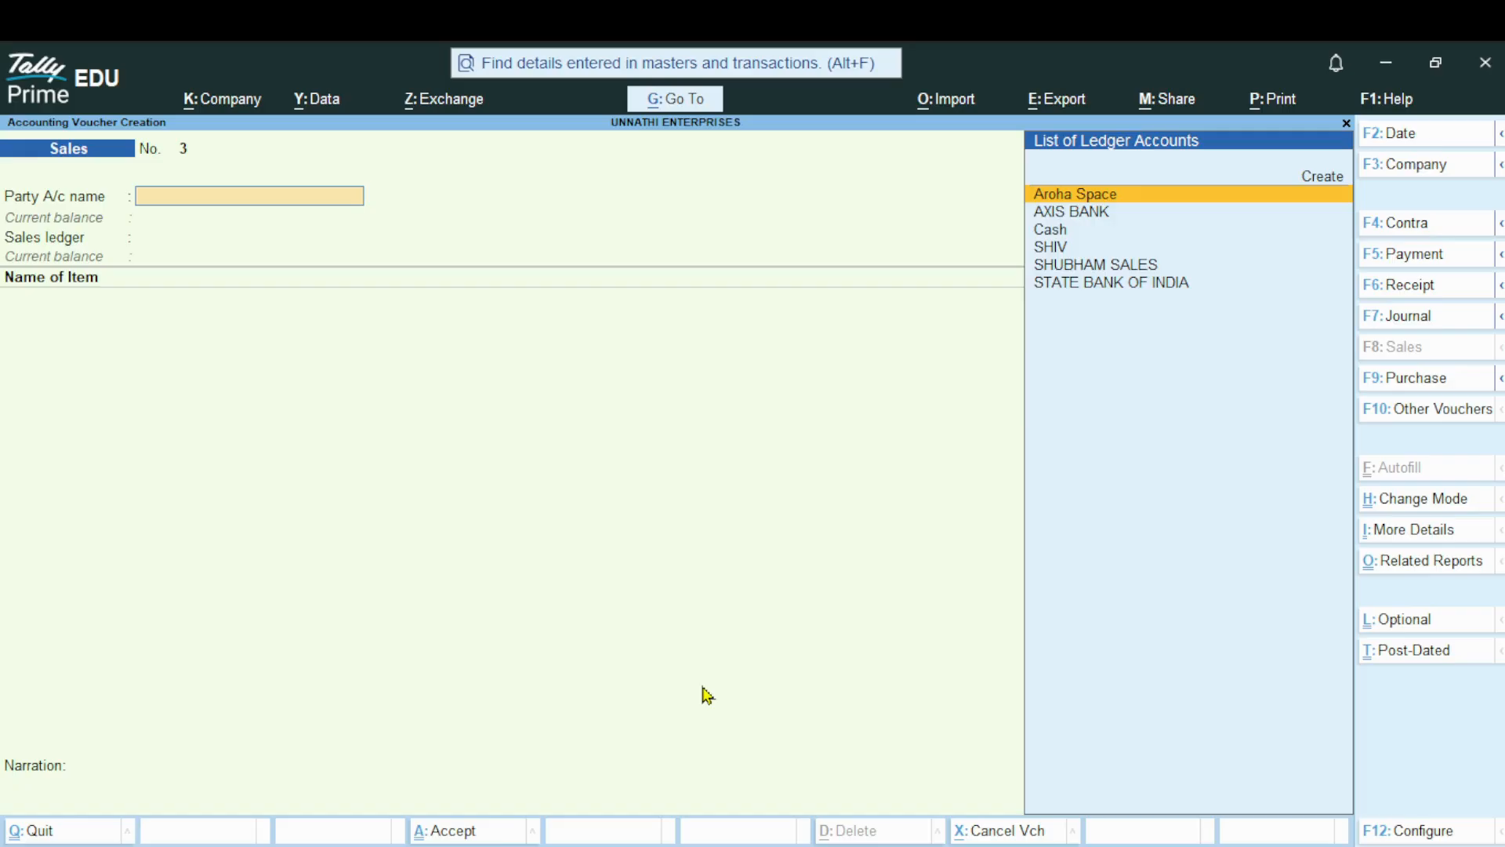
Reopen the saved SHUBHAM SALES voucher and preview its printed Tax Invoice
key(Page_Up)
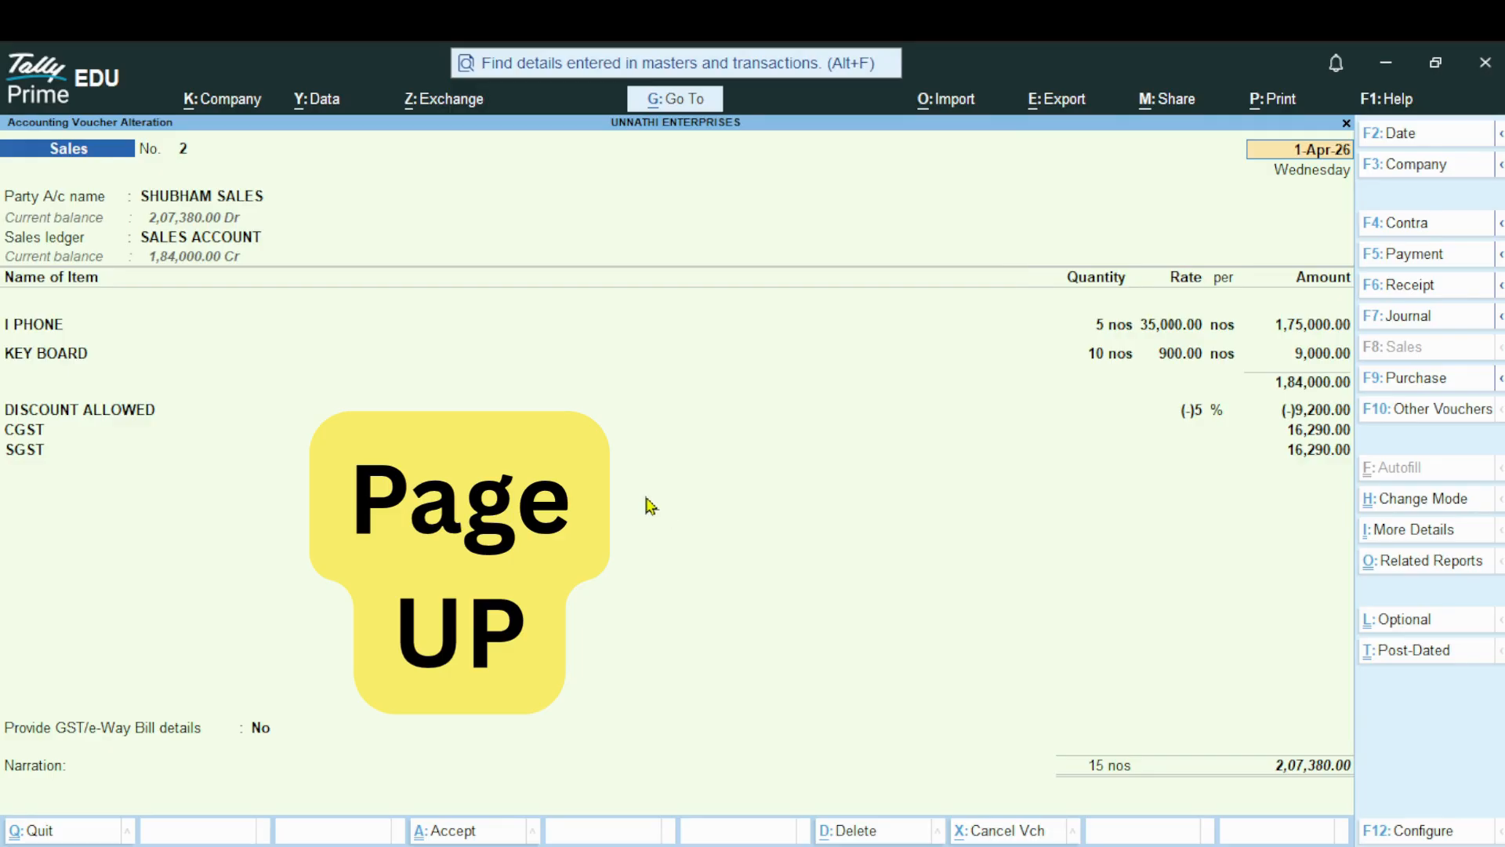
click(1260, 111)
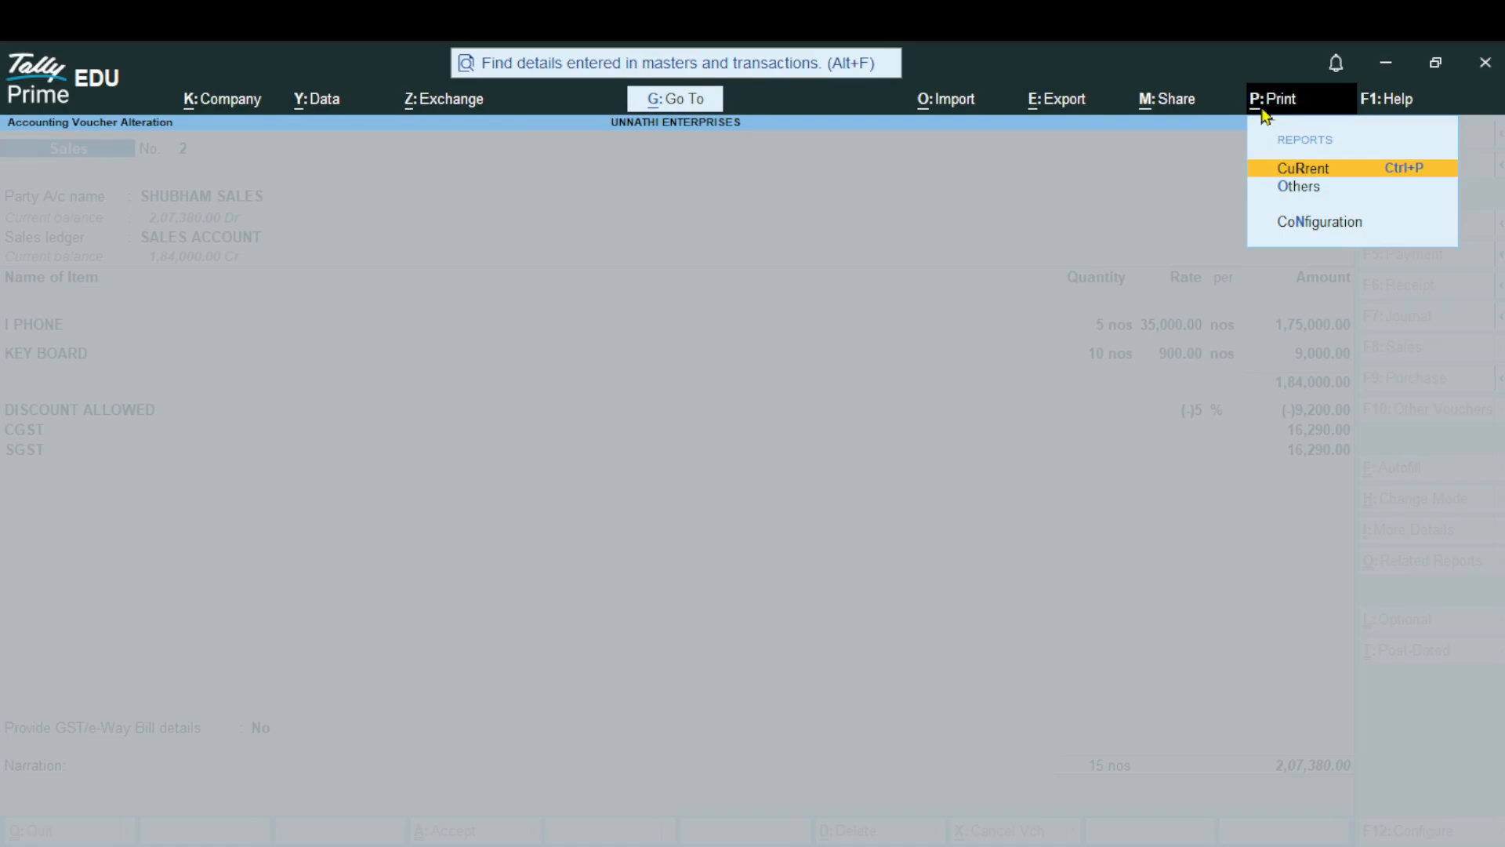
key(Return)
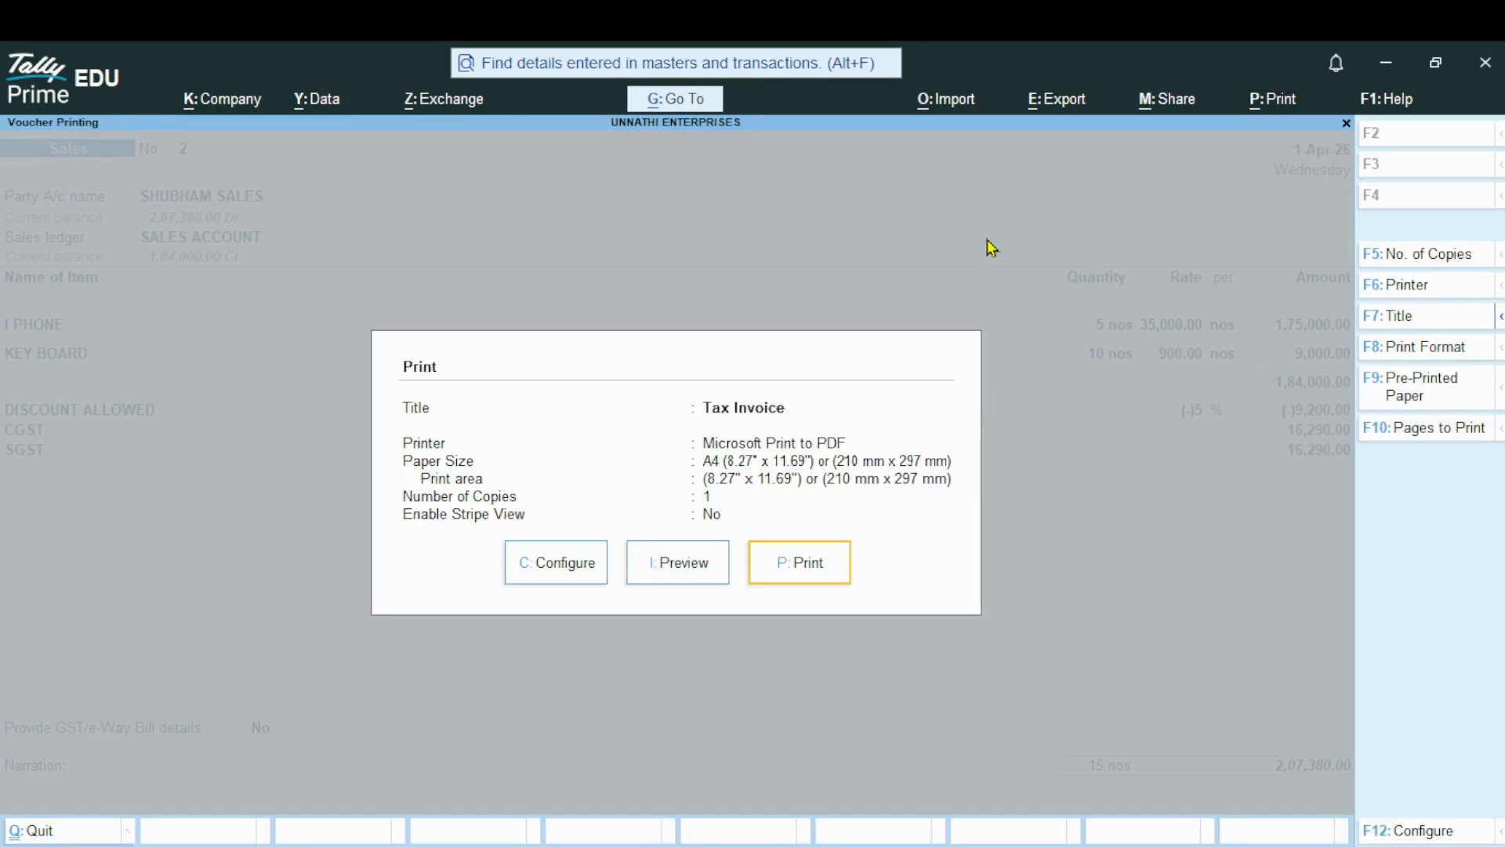
click(664, 581)
click(665, 577)
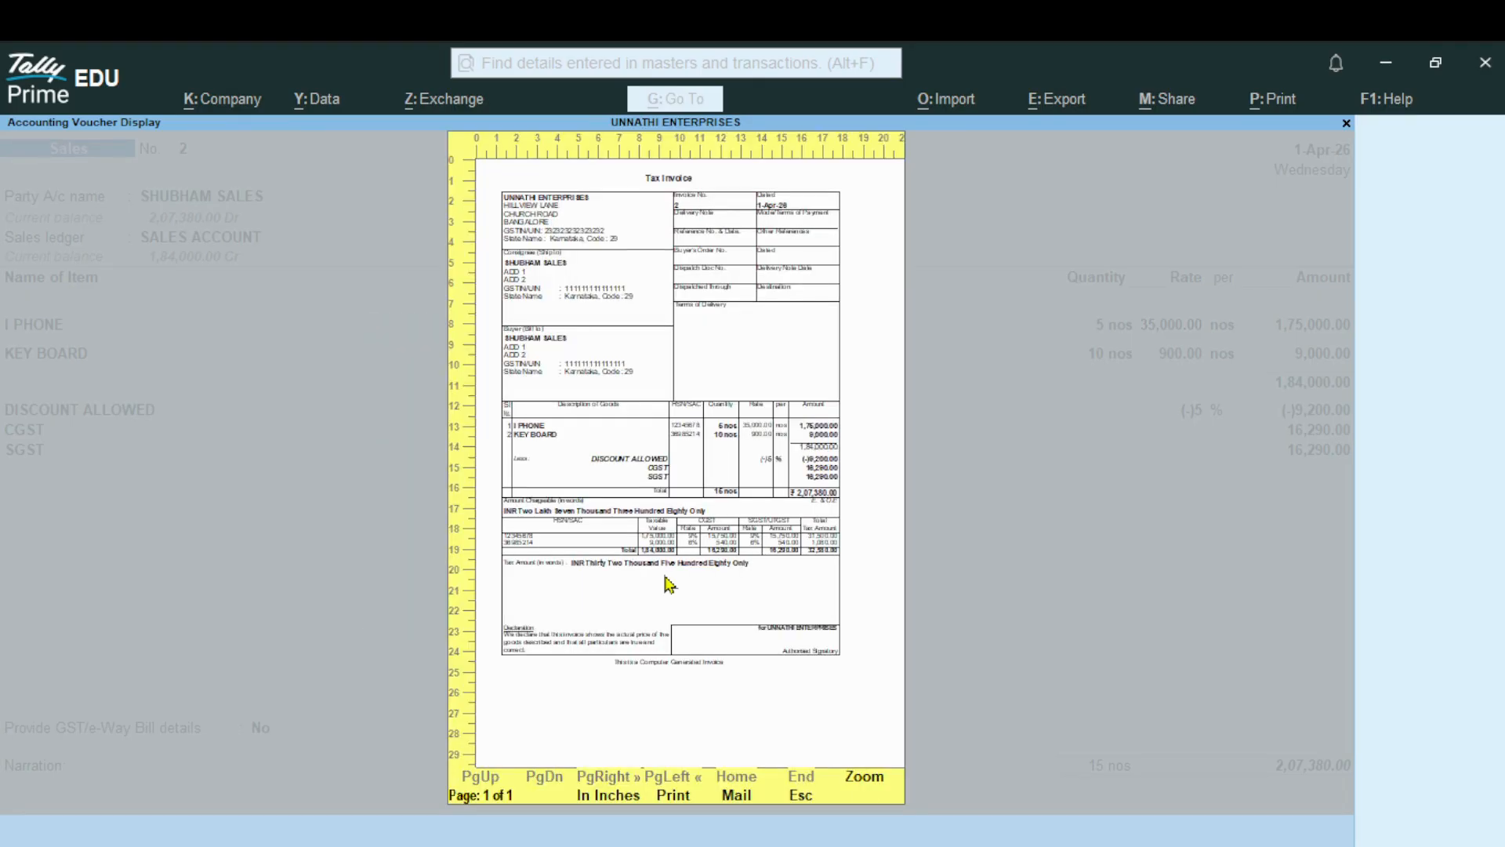
Enlarge the Tax Invoice preview, examine its item lines, discount, CGST/SGST amounts and tax summary, and close the preview
click(865, 780)
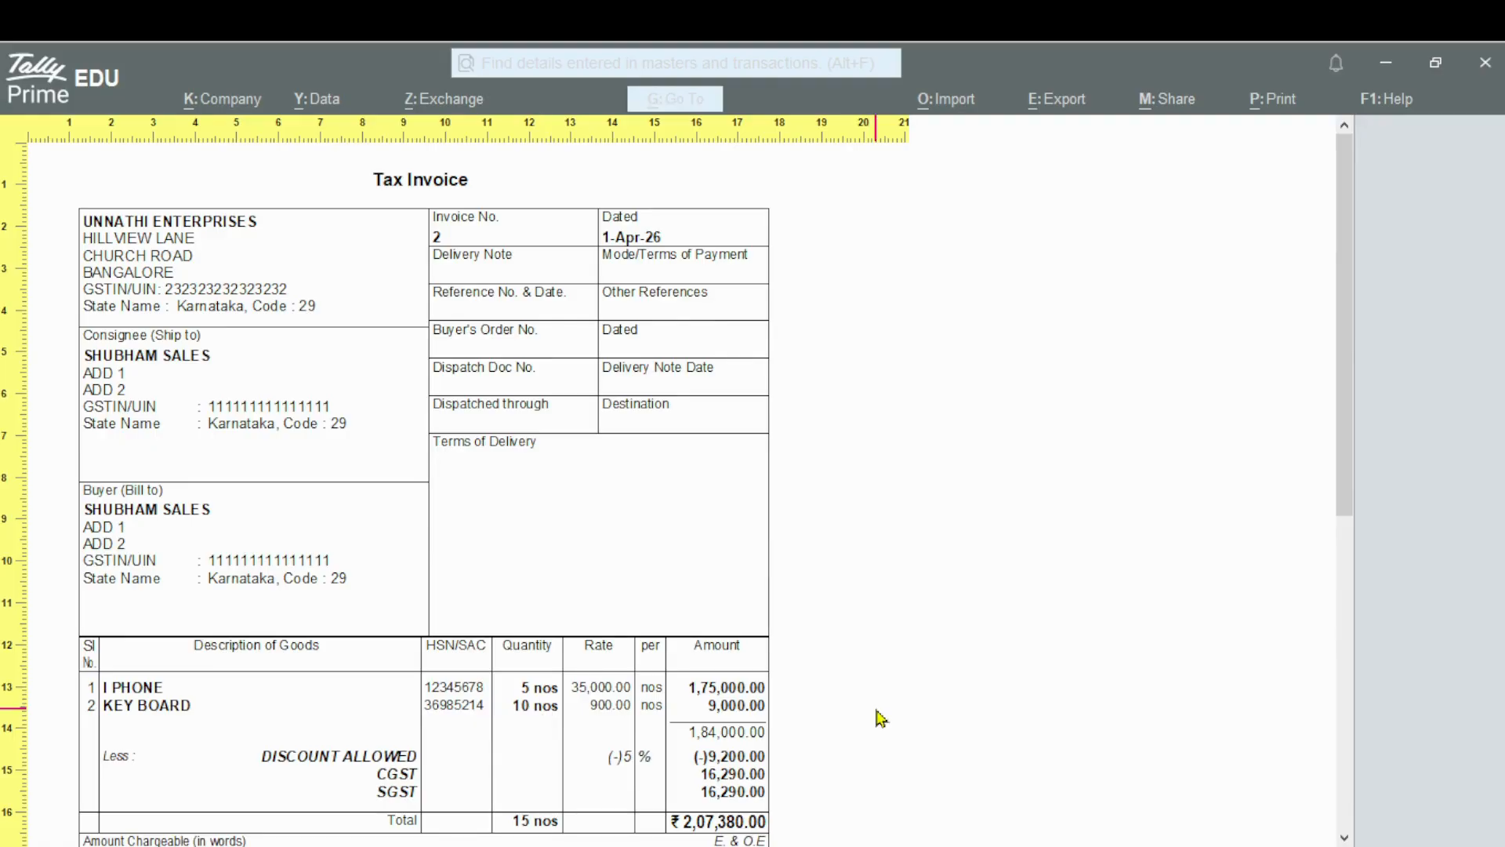
scroll(880, 717, down, 2)
scroll(880, 717, down, 1)
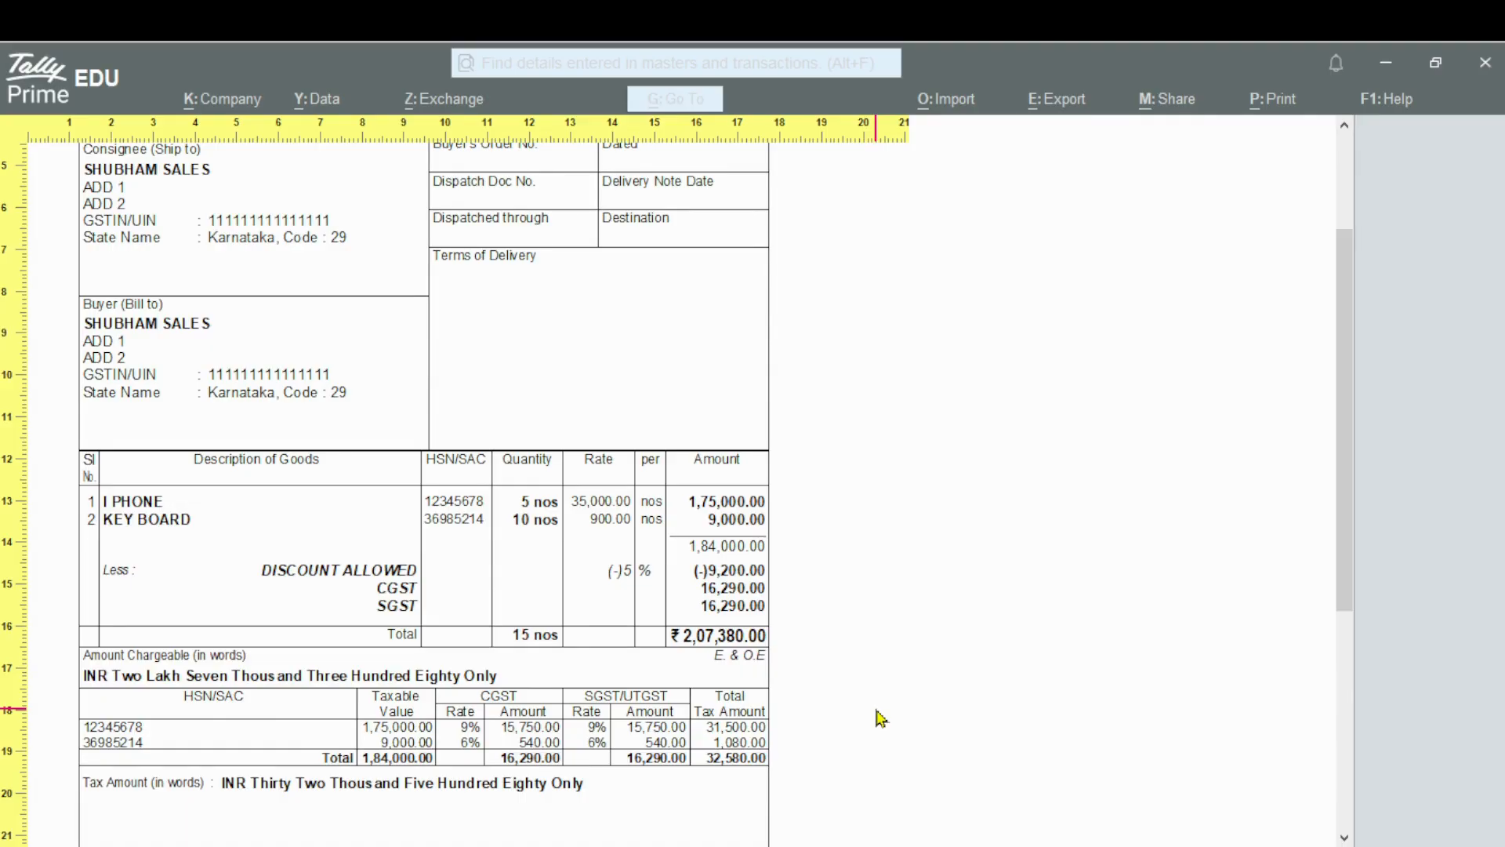
scroll(784, 627, down, 1)
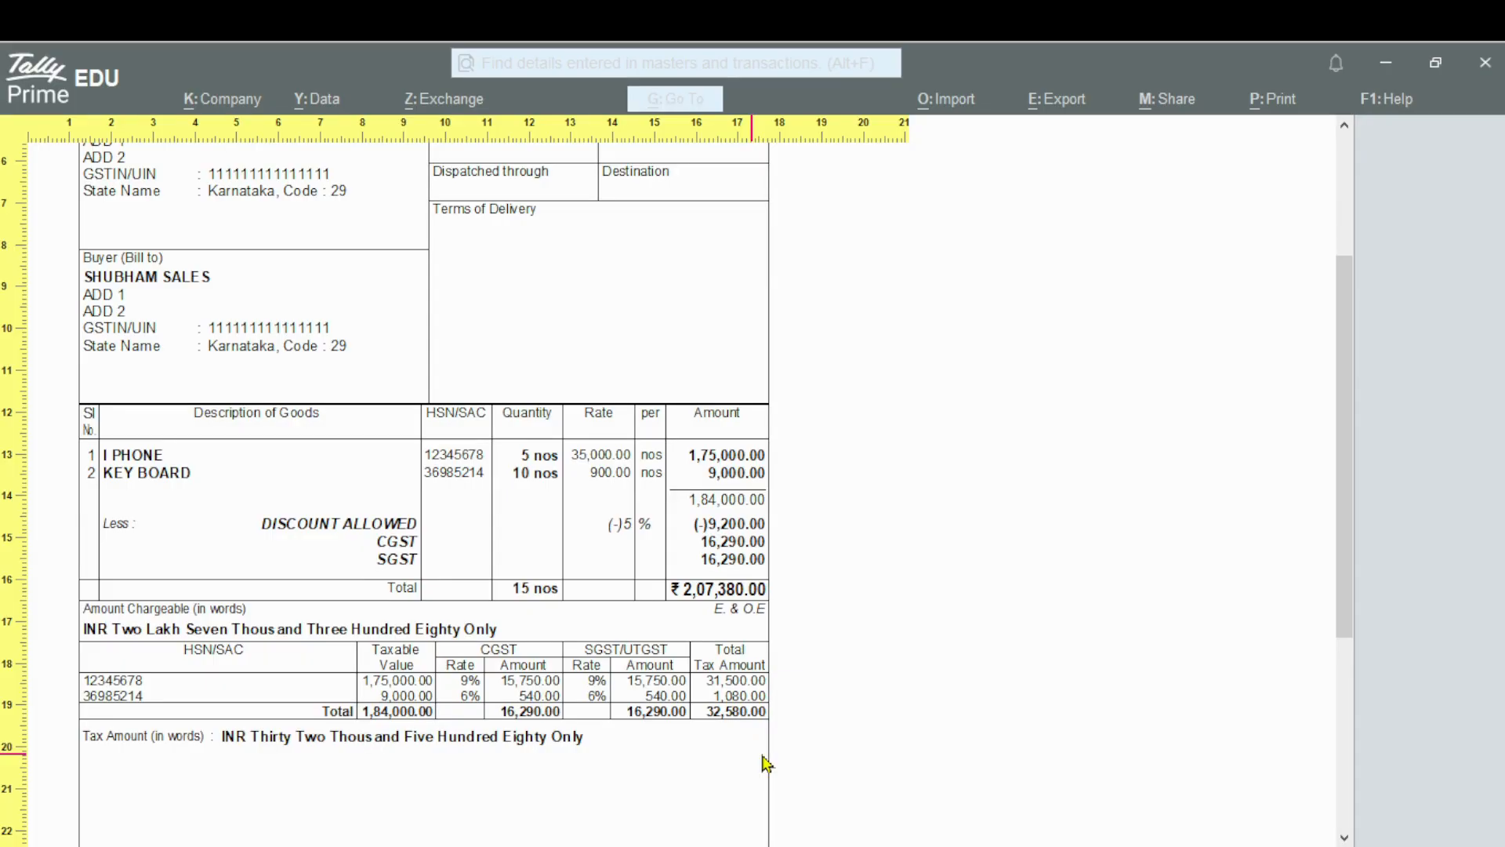
key(Escape)
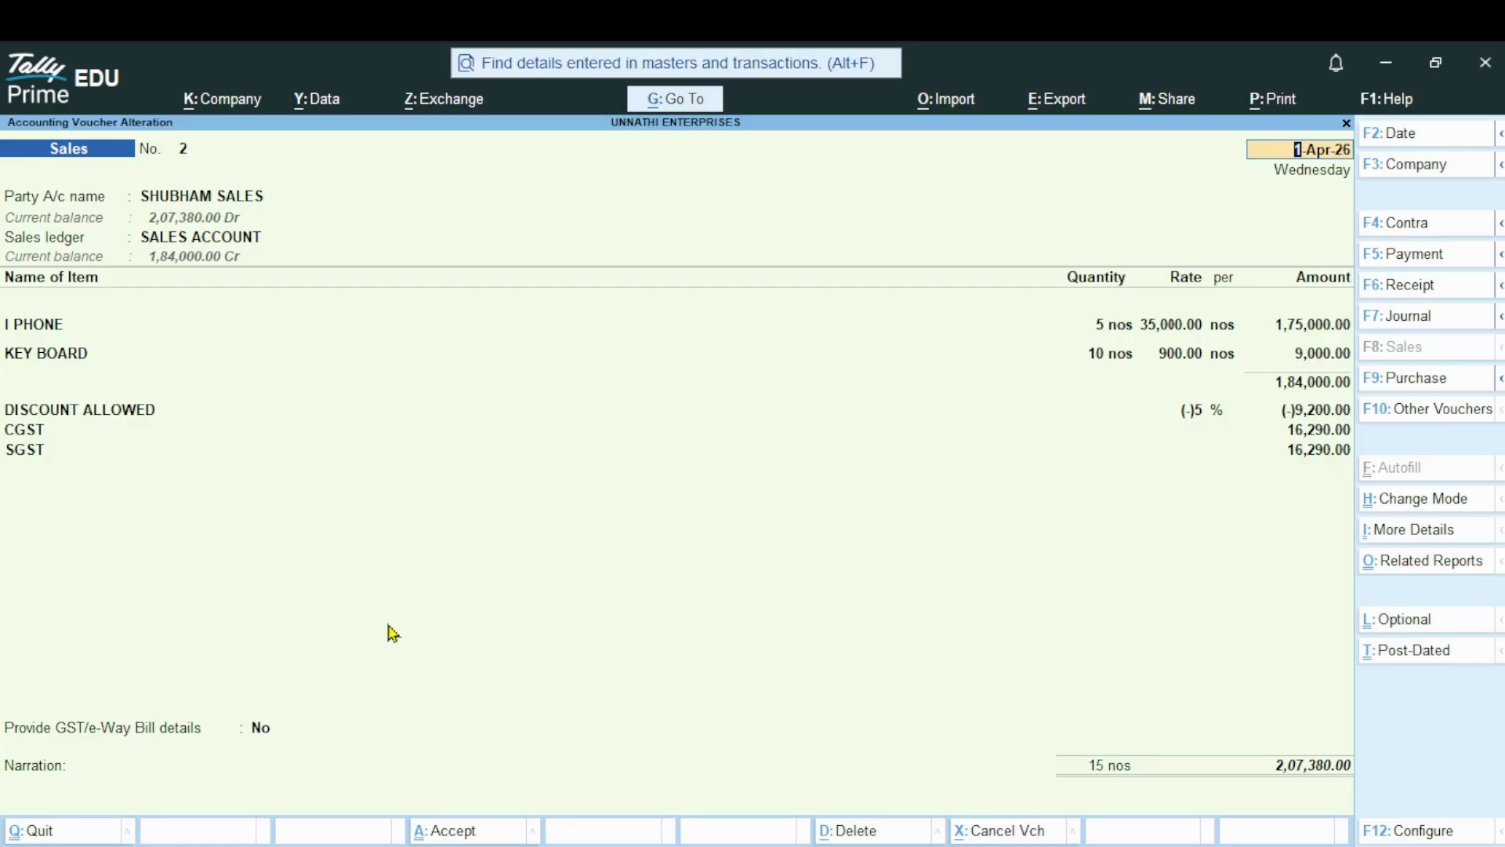
Quit the reopened sales voucher without saving changes and leave the blank new voucher to return to the Gateway of Tally
key(BackSpace)
key(Escape)
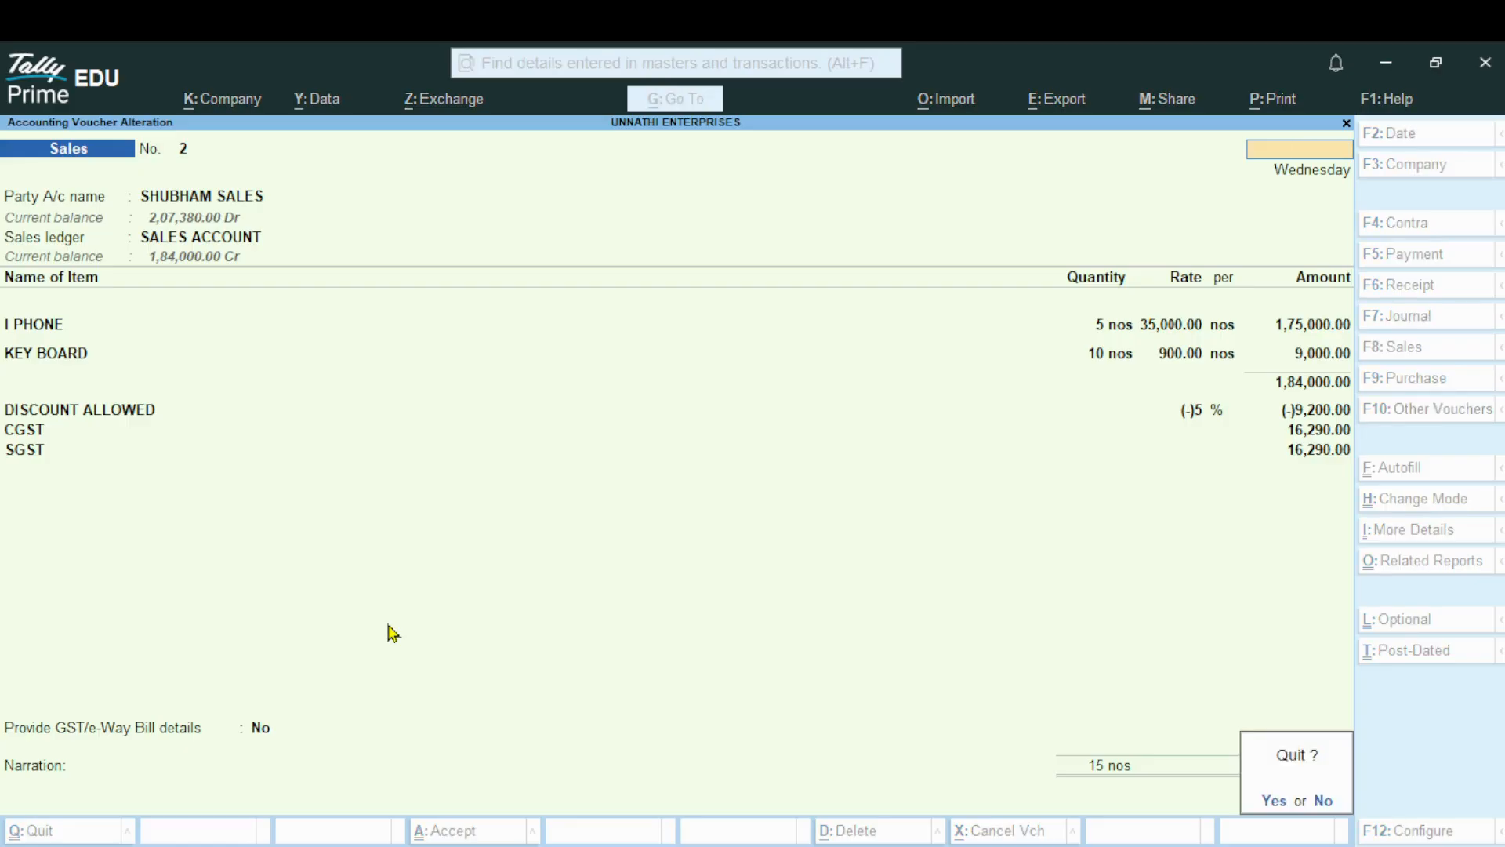
key(y)
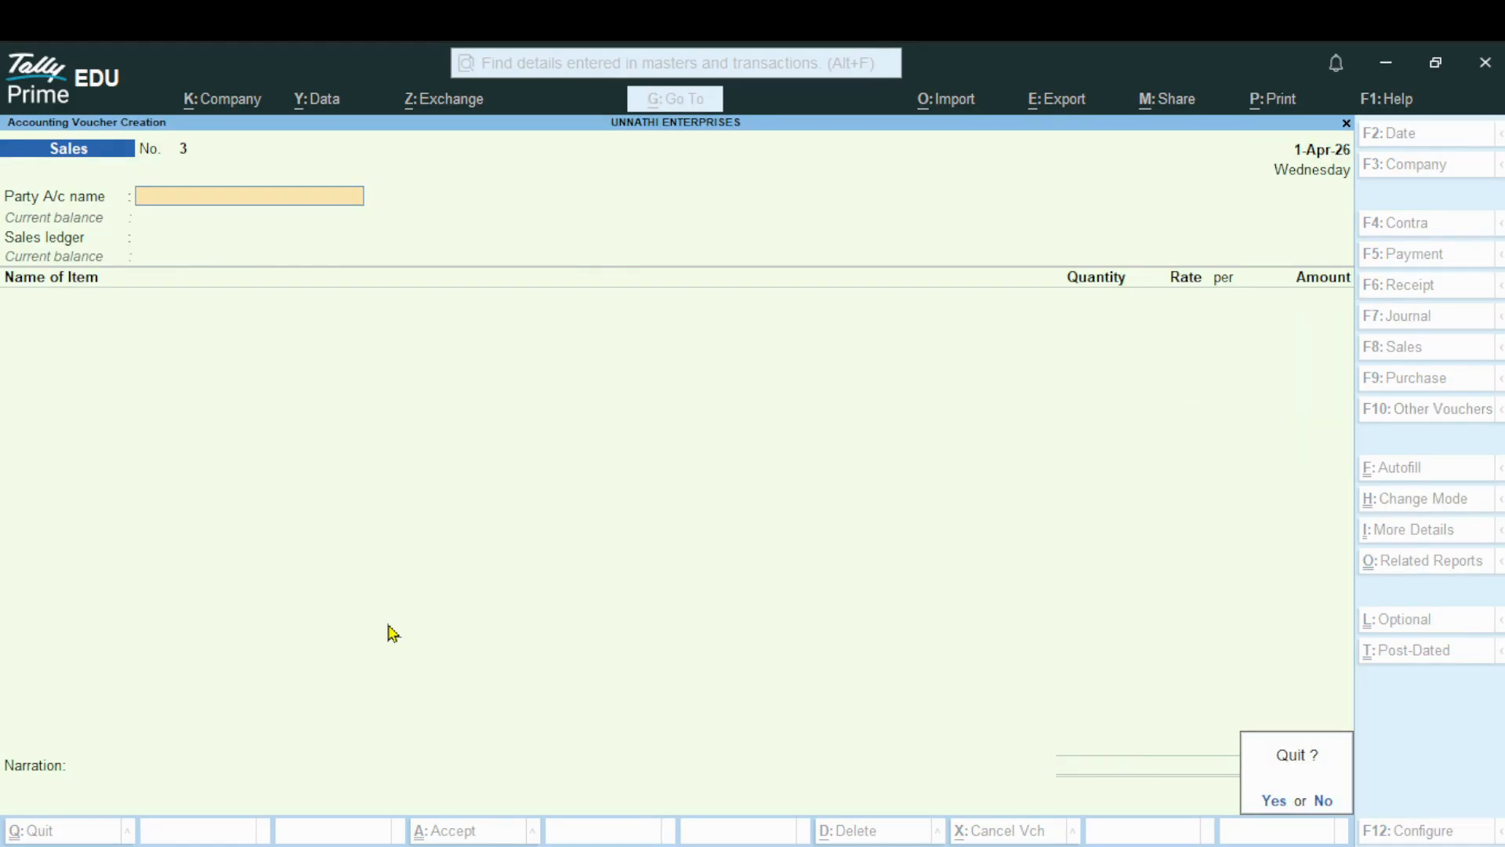
key(y)
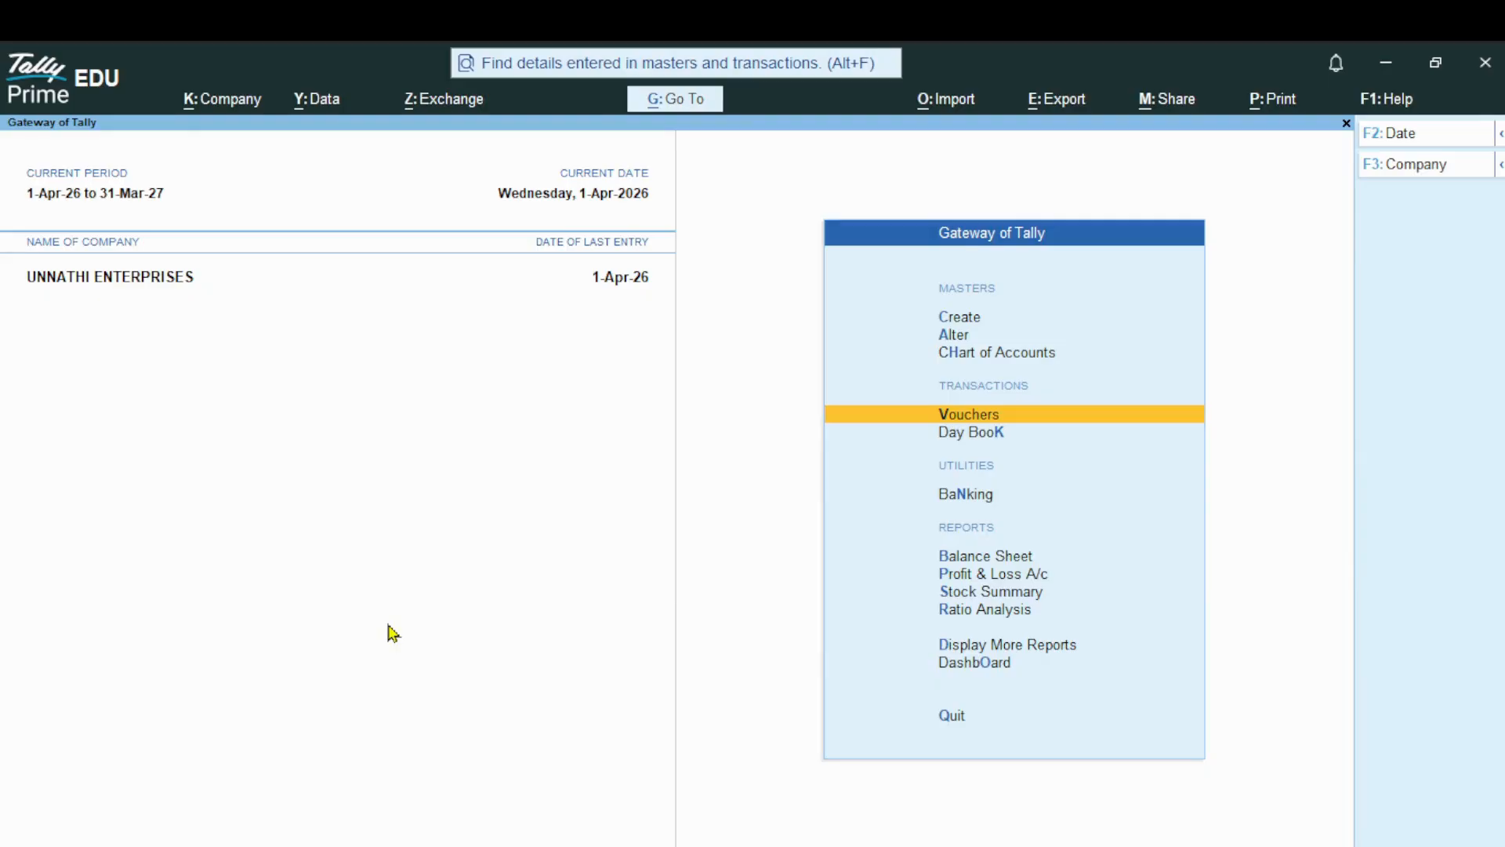
Open the ledger report for SALES ACCOUNT from the Account Books among the additional reports
key(Down)
key(Down)
key(Down)
key(Down)
key(Down)
key(Down)
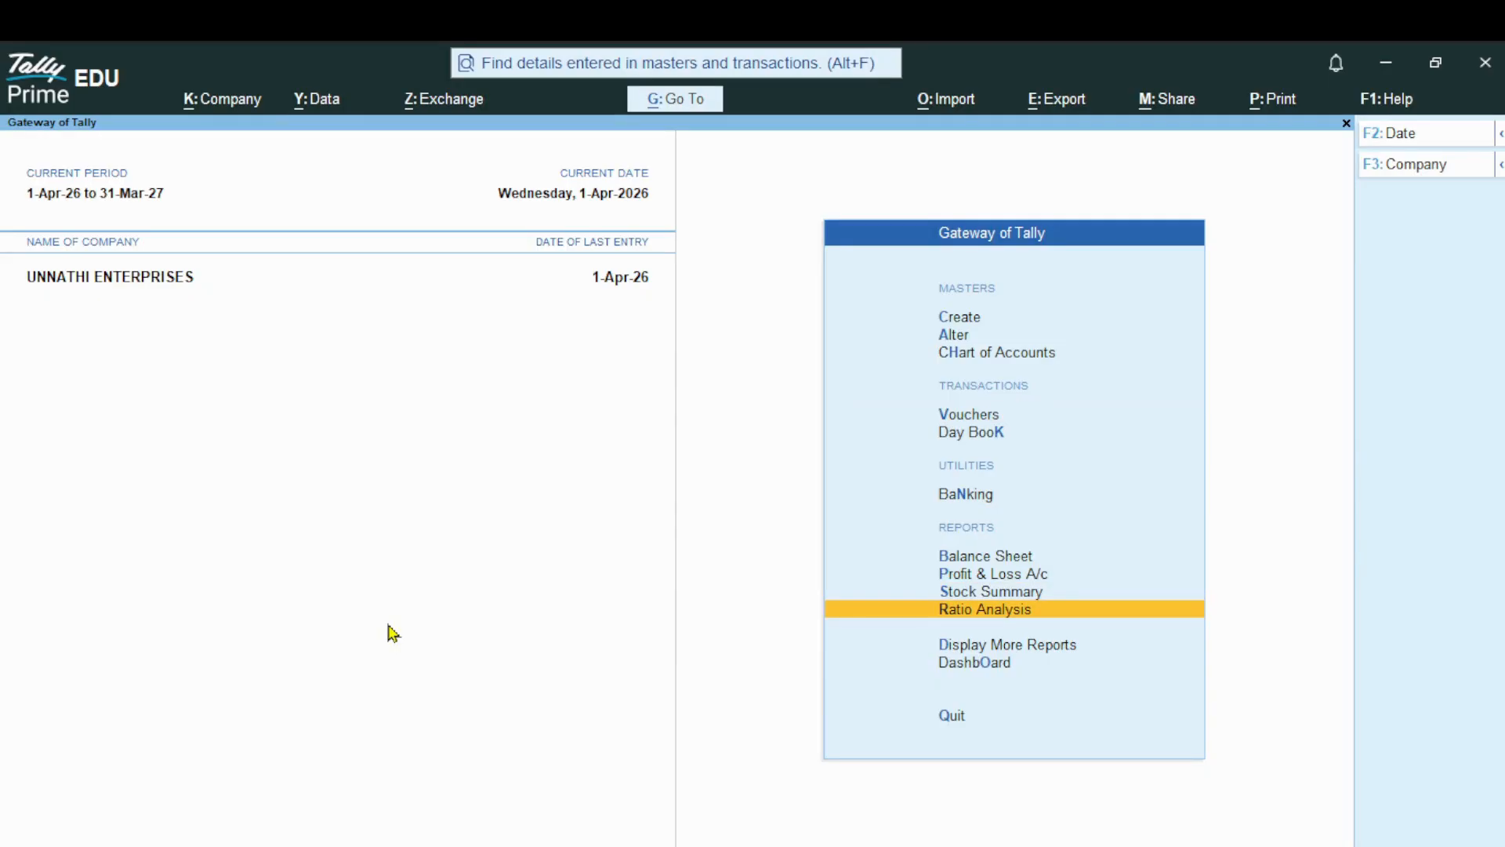
key(Down)
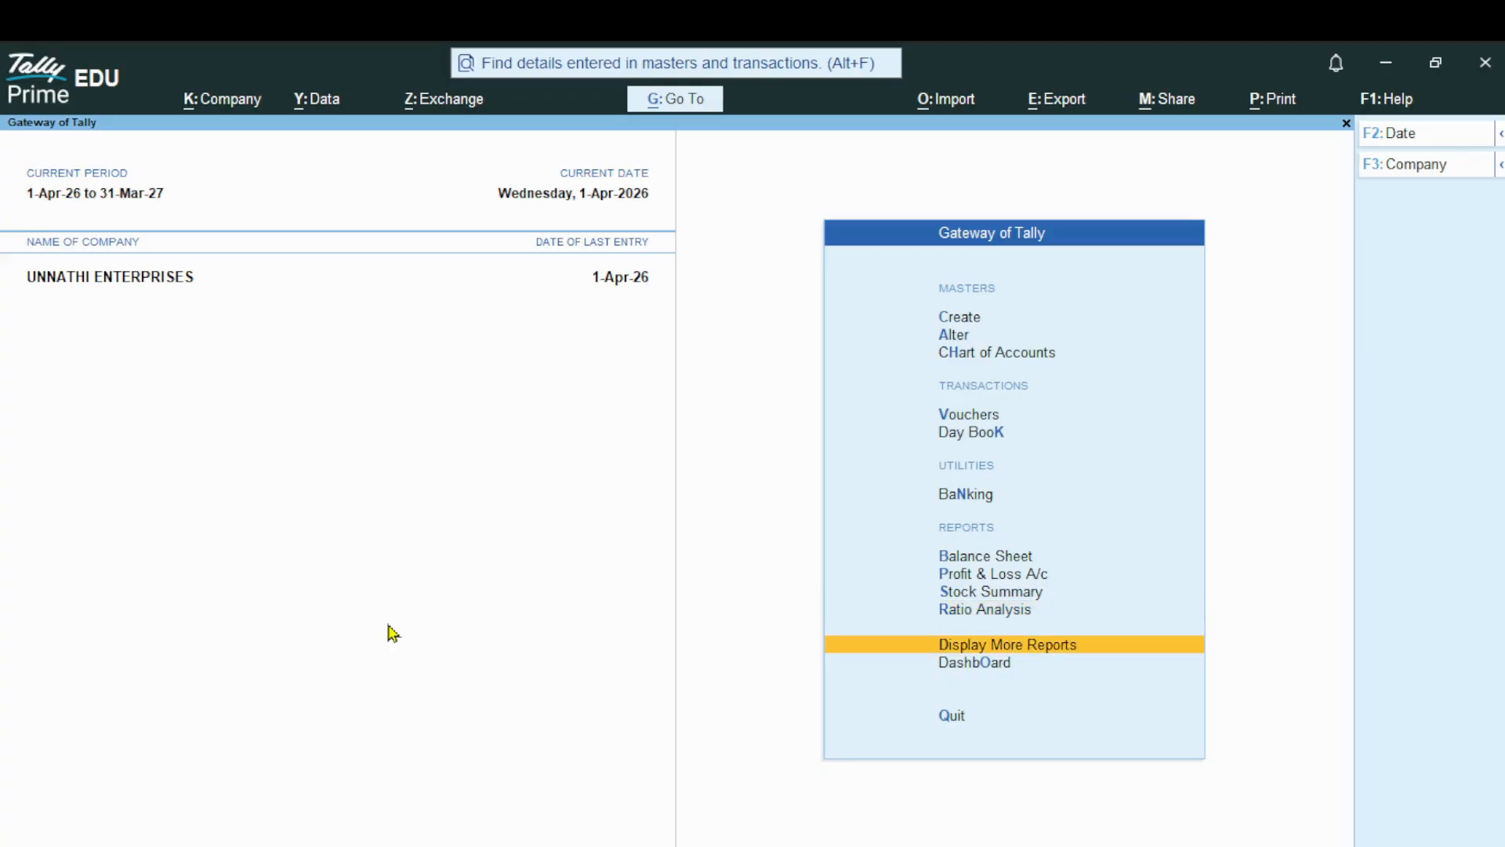
key(Return)
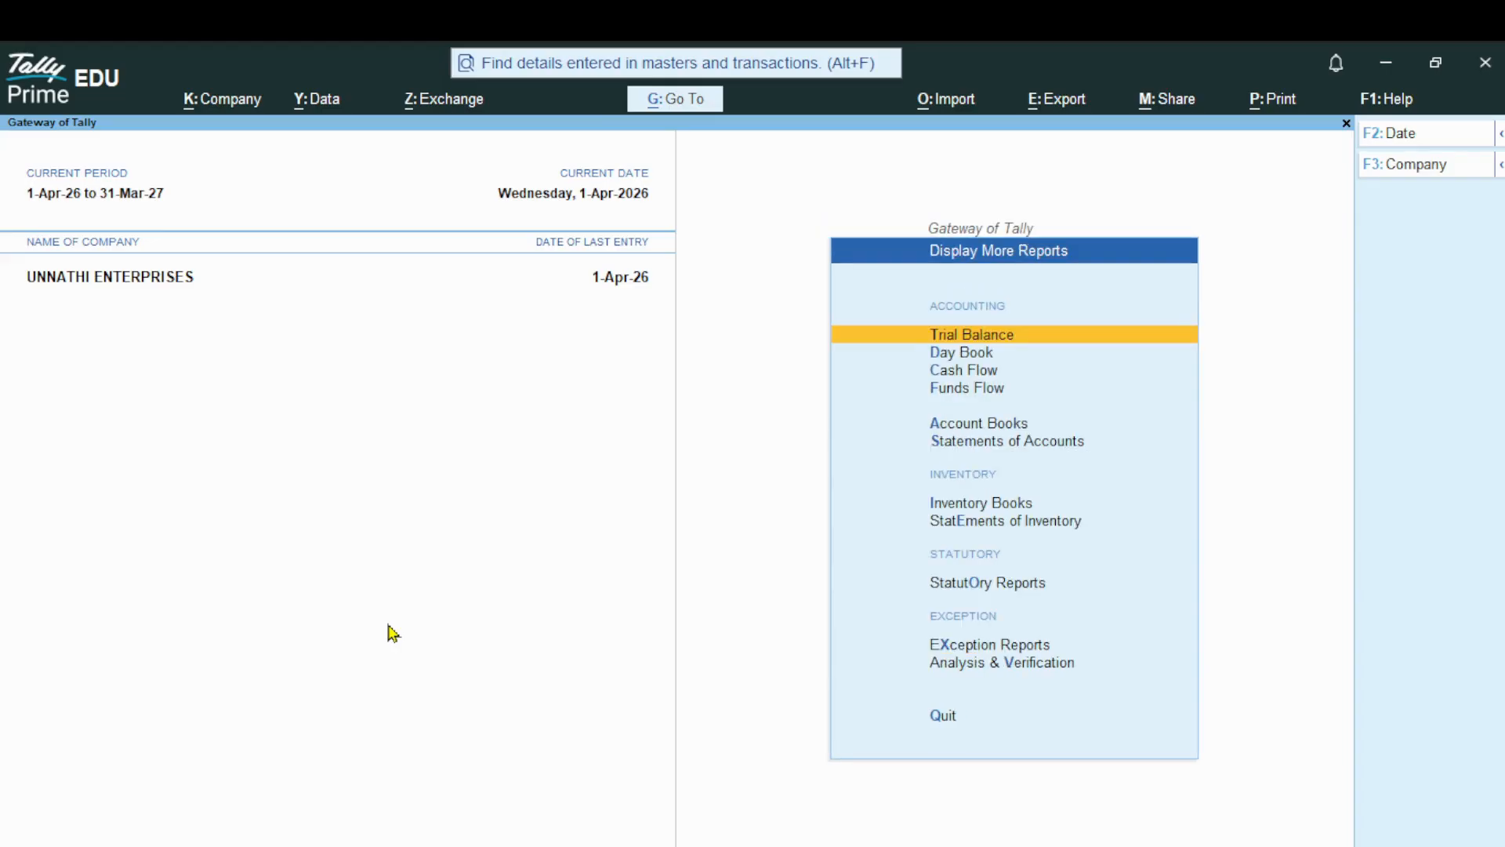
key(a)
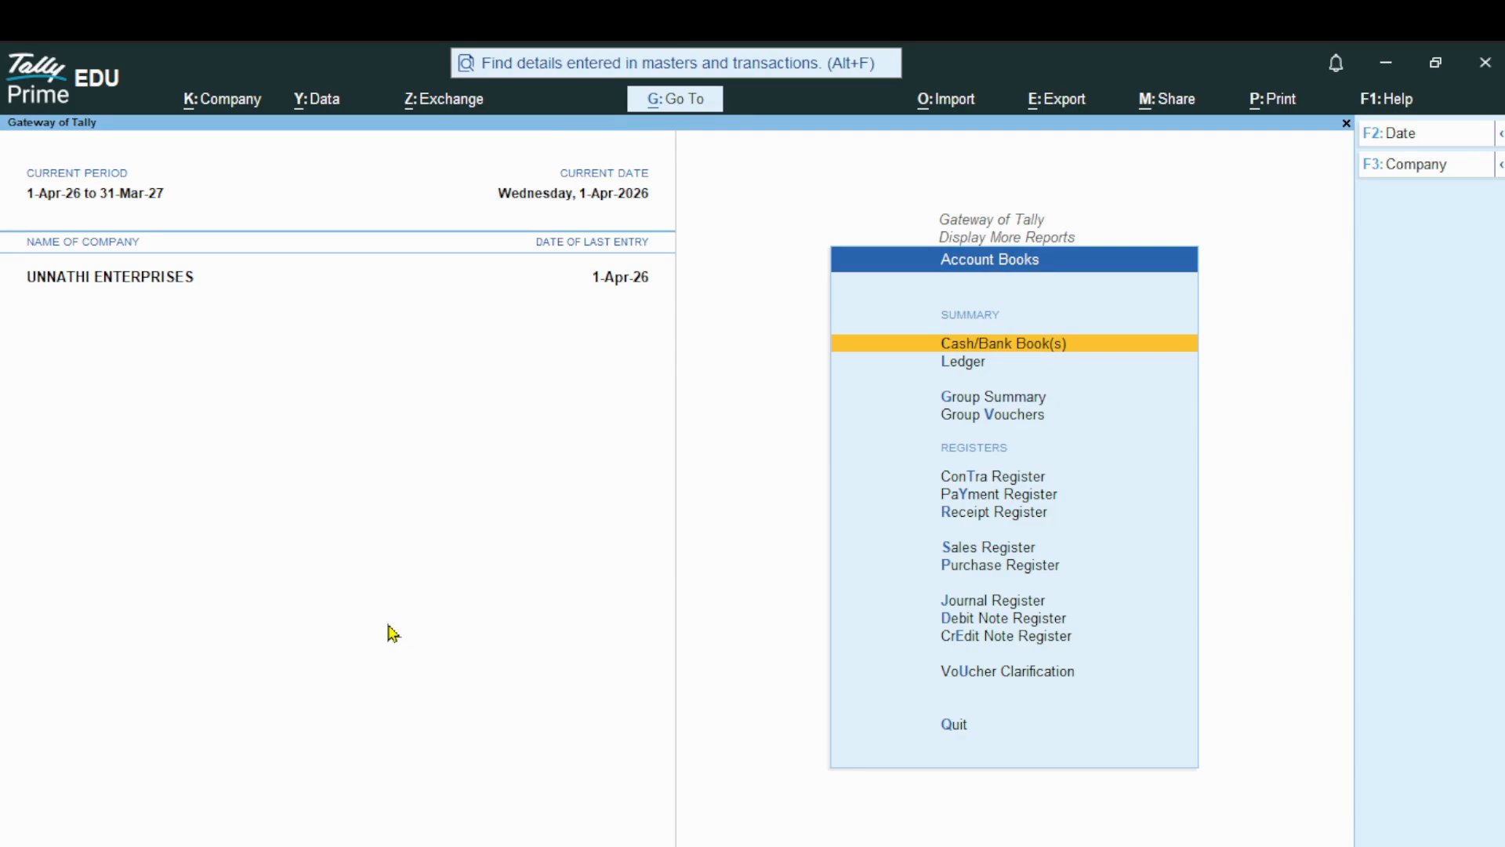
key(l)
key(Down)
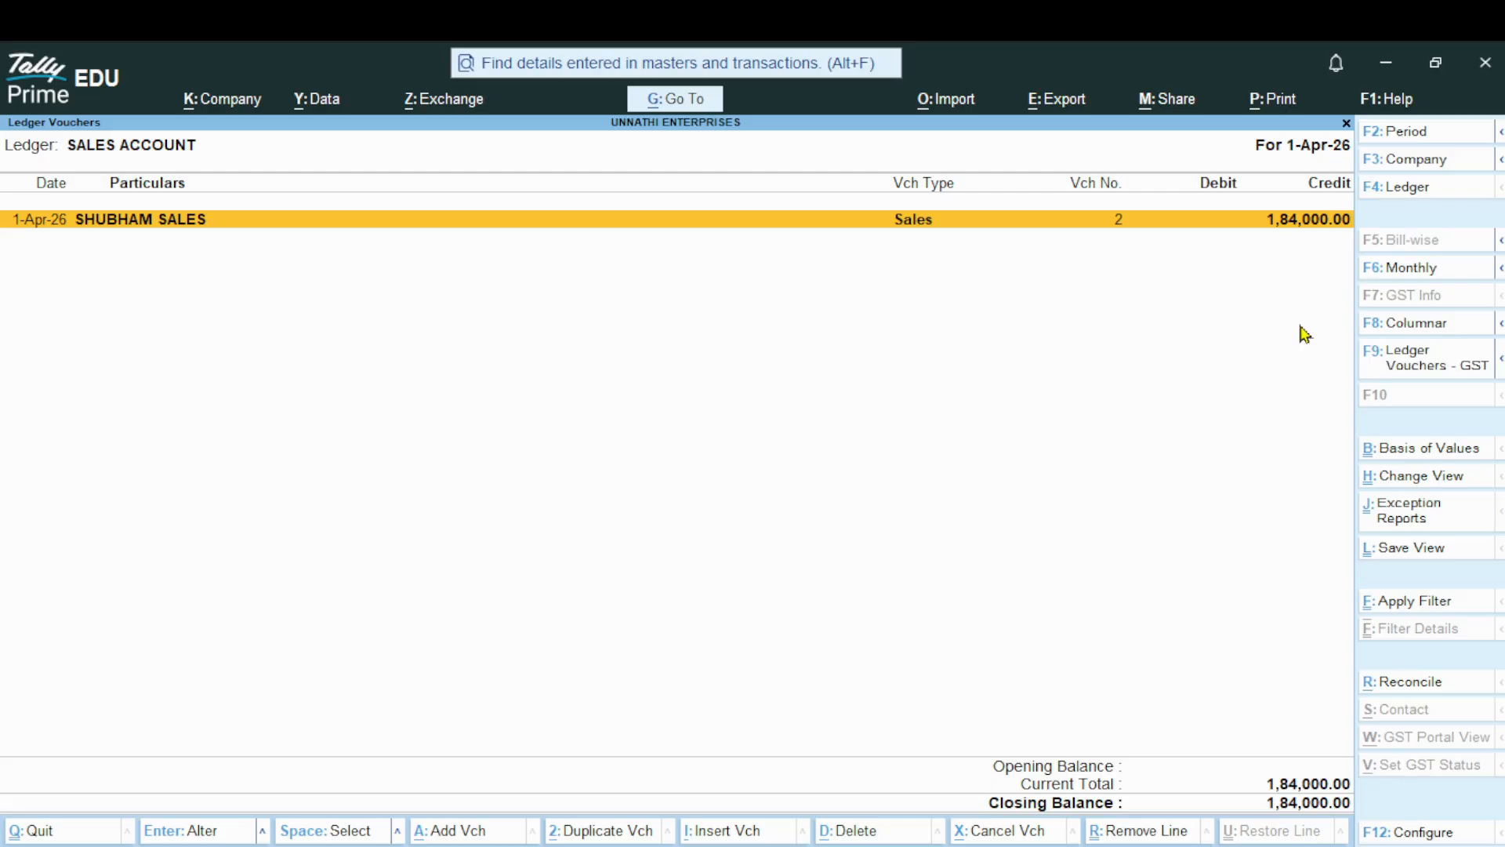
Switch the ledger report to SHUBHAM SALES, review its voucher entry and balance, and return to the Gateway of Tally
click(1404, 196)
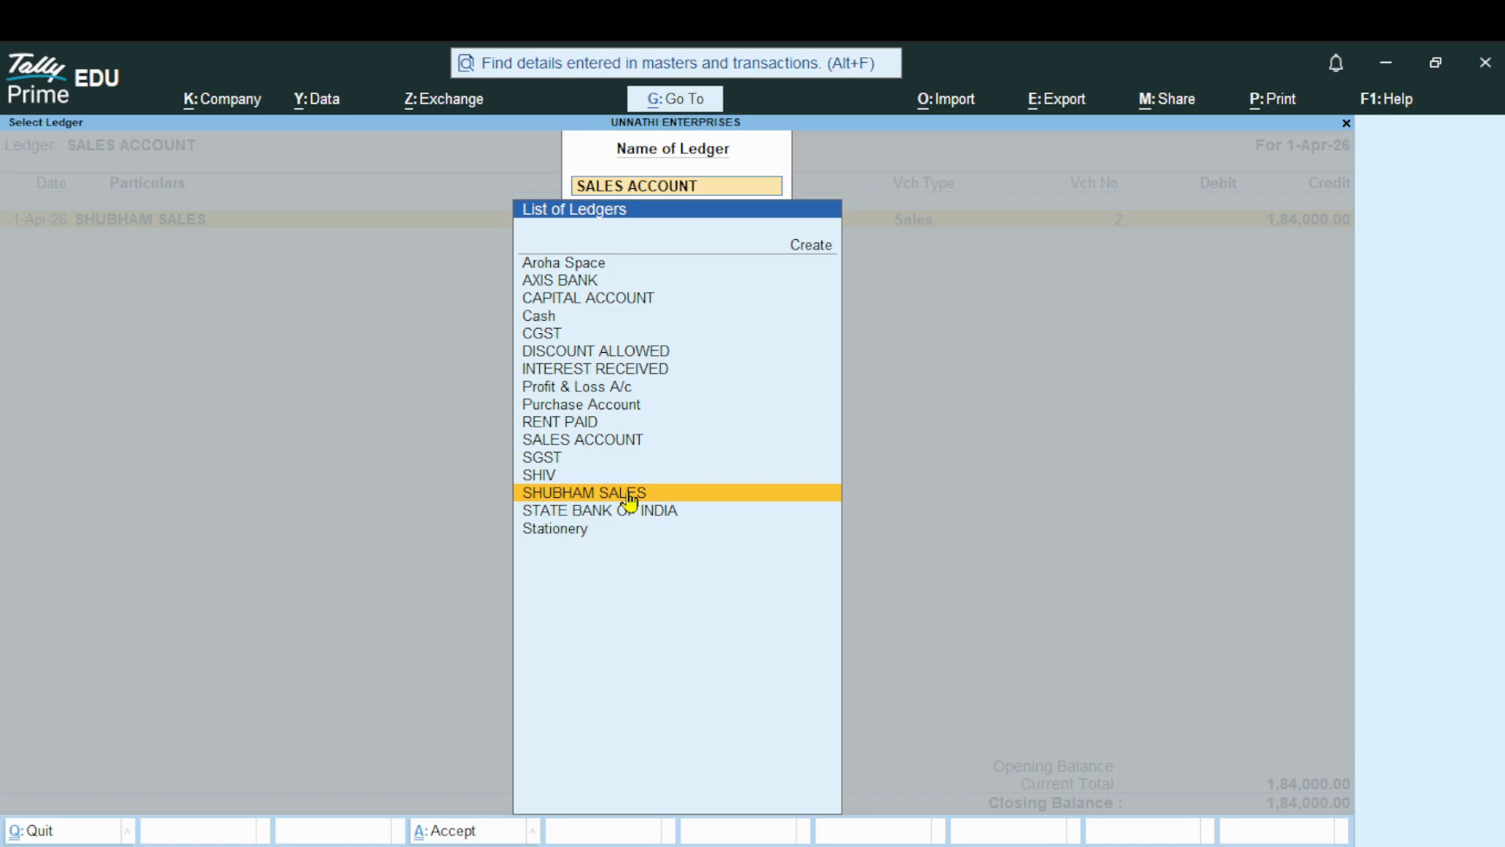
click(631, 494)
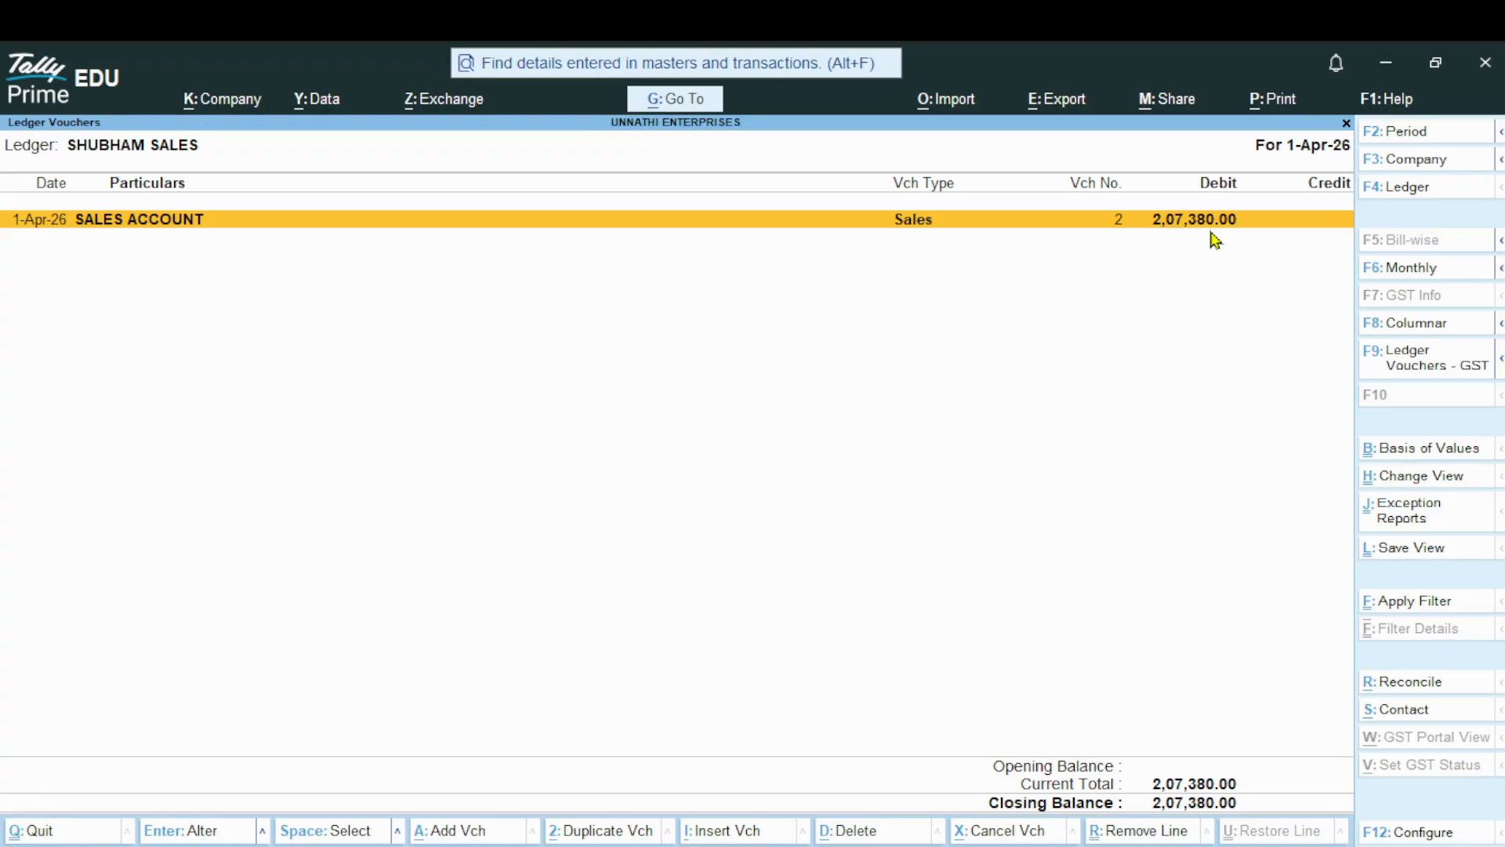
key(Escape)
key(Escape)
key(Escape)
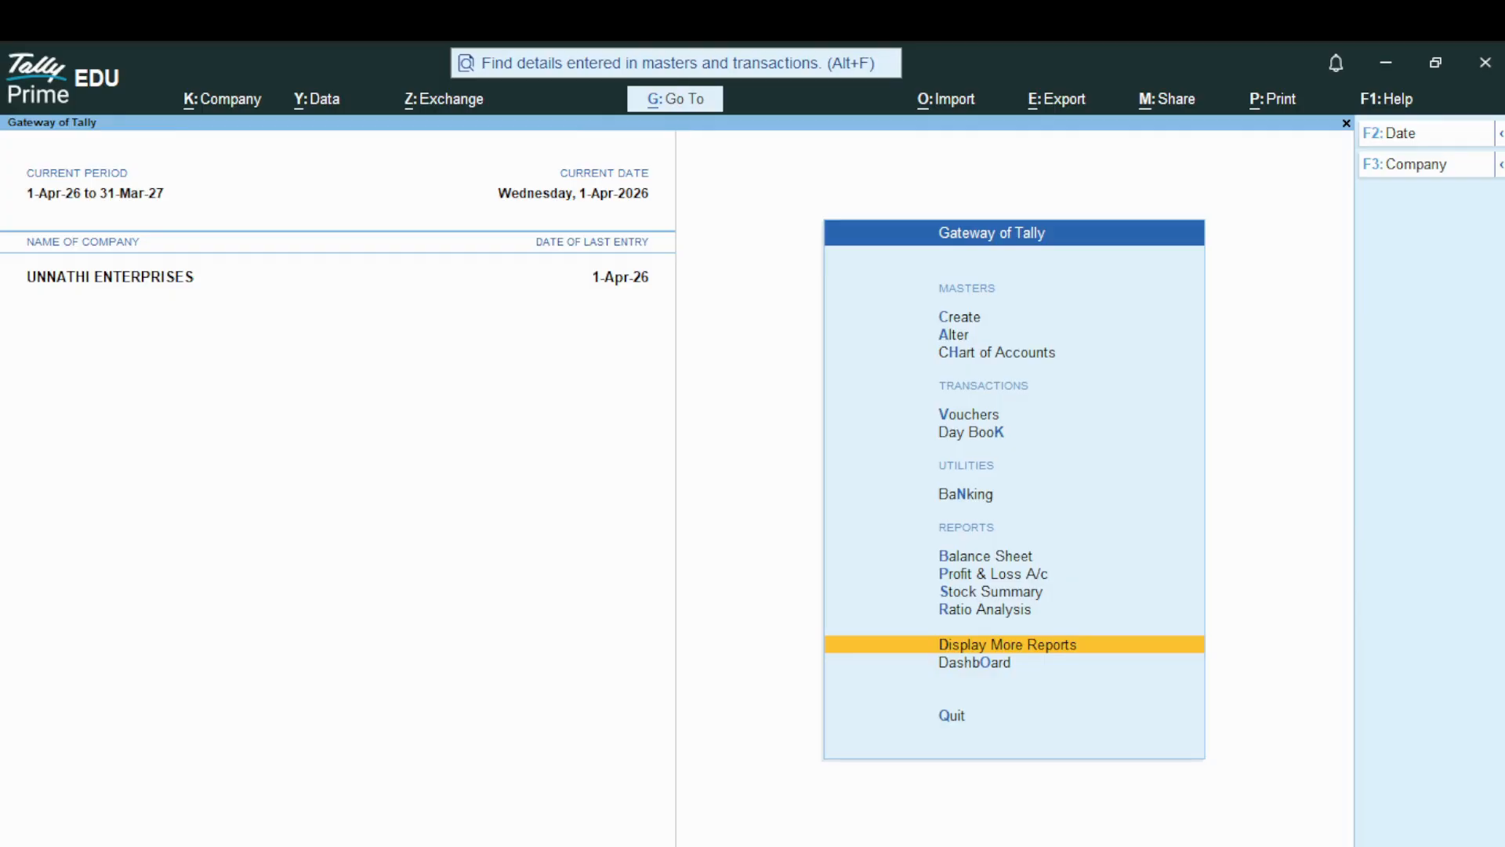
key(alt+Tab)
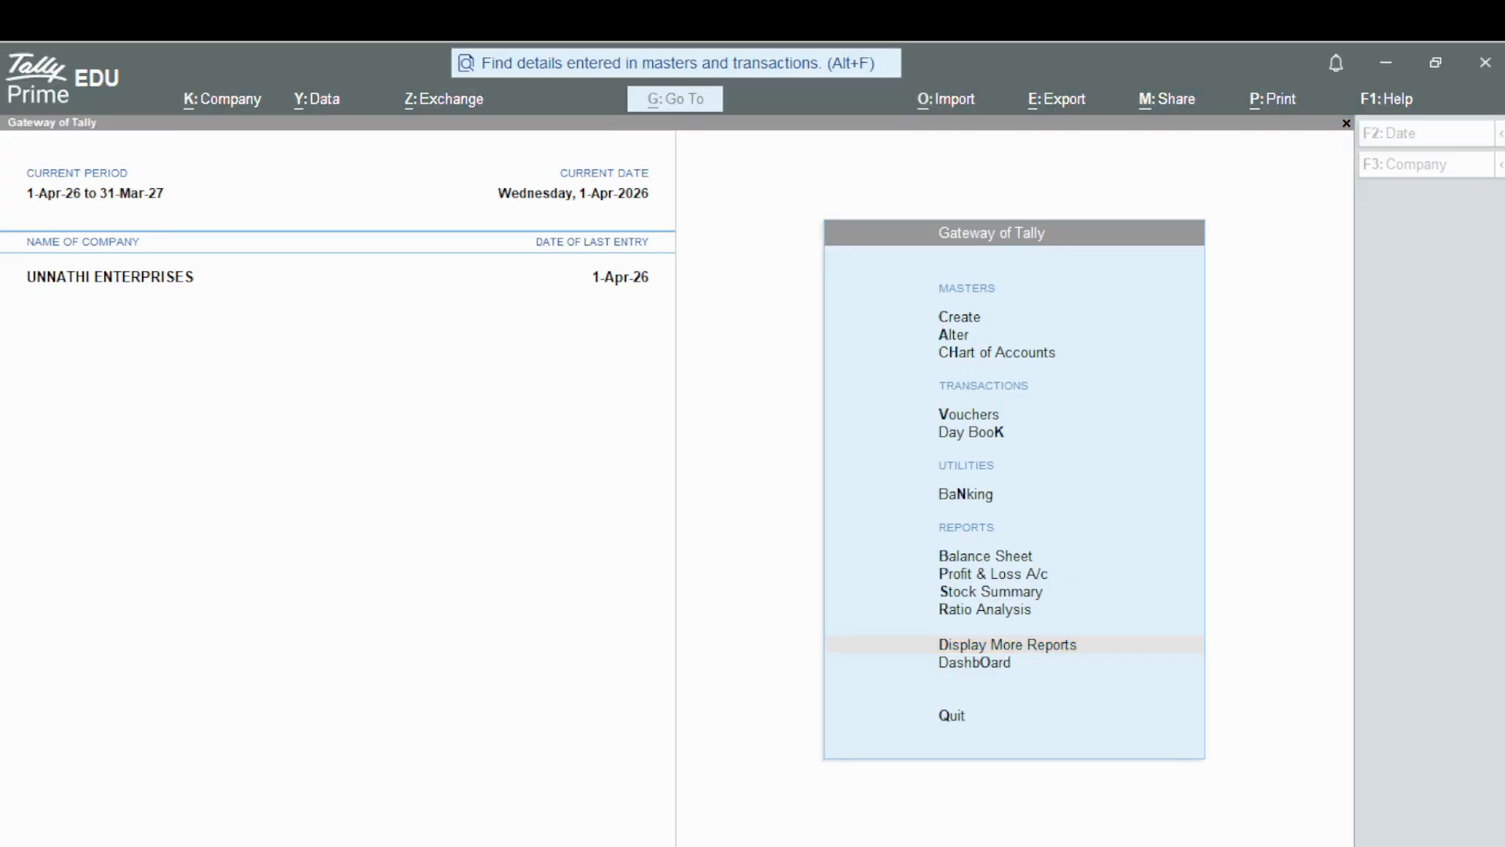